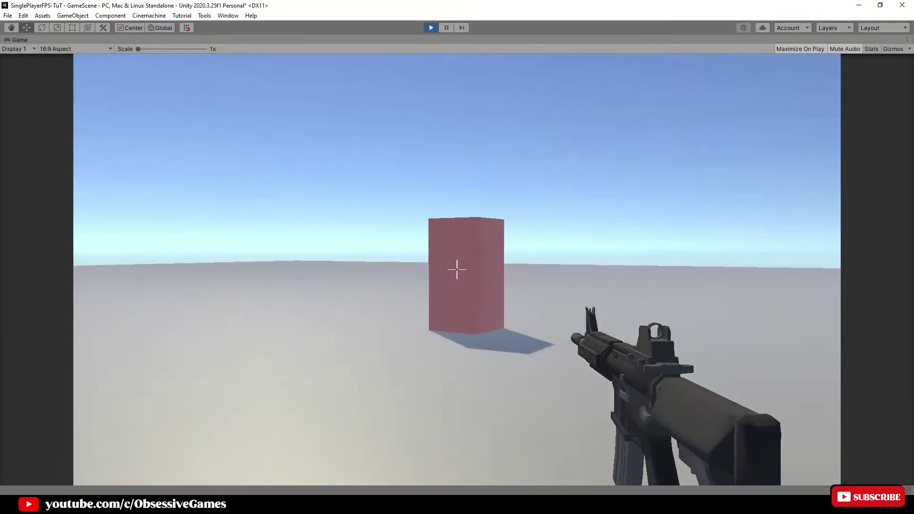
Shoot the red Enemy cube repeatedly while moving around it with WASD, releasing and recapturing the mouse
click(457, 269)
click(456, 269)
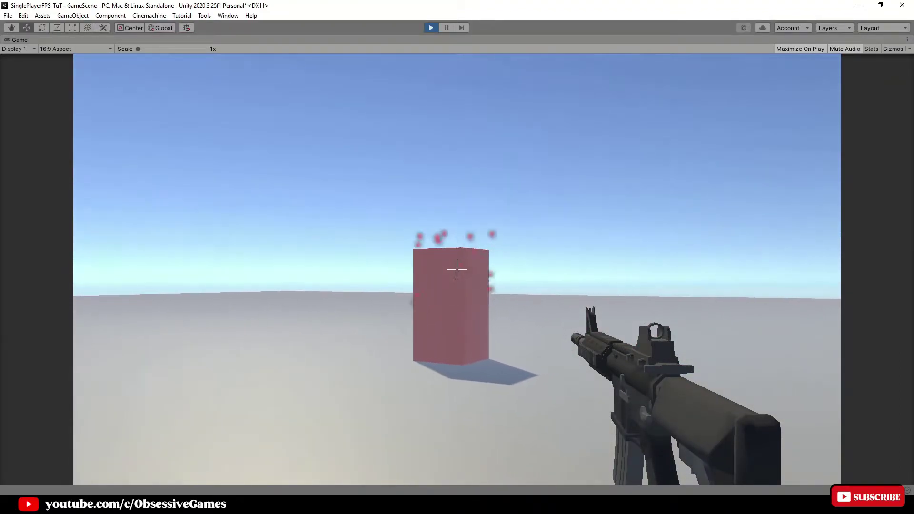
key(s)
key(w)
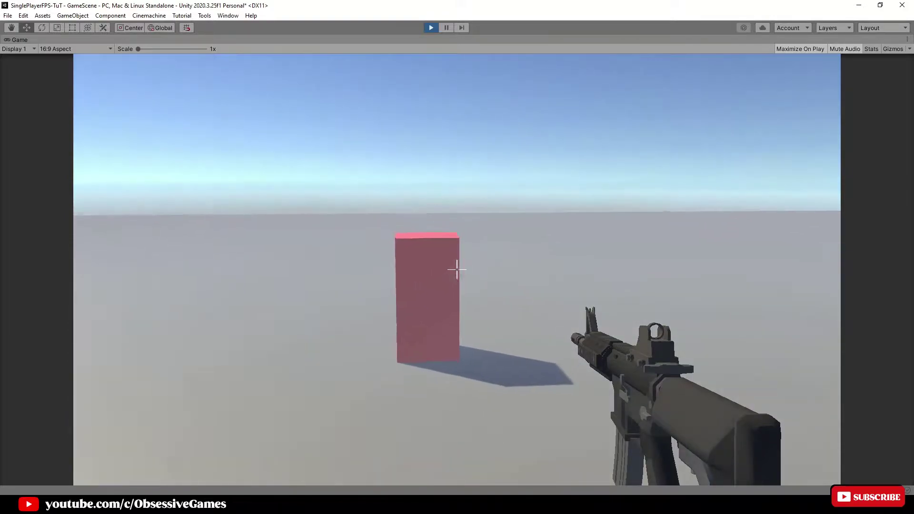
key(a)
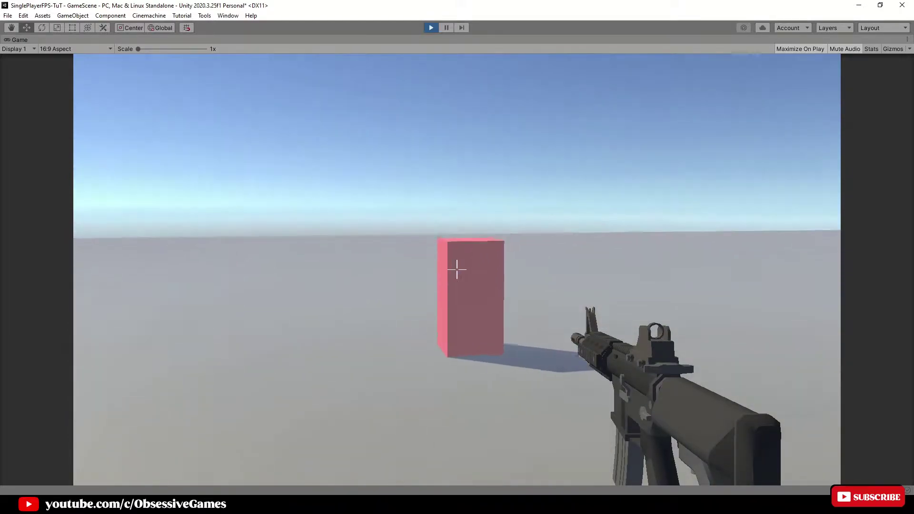
click(456, 270)
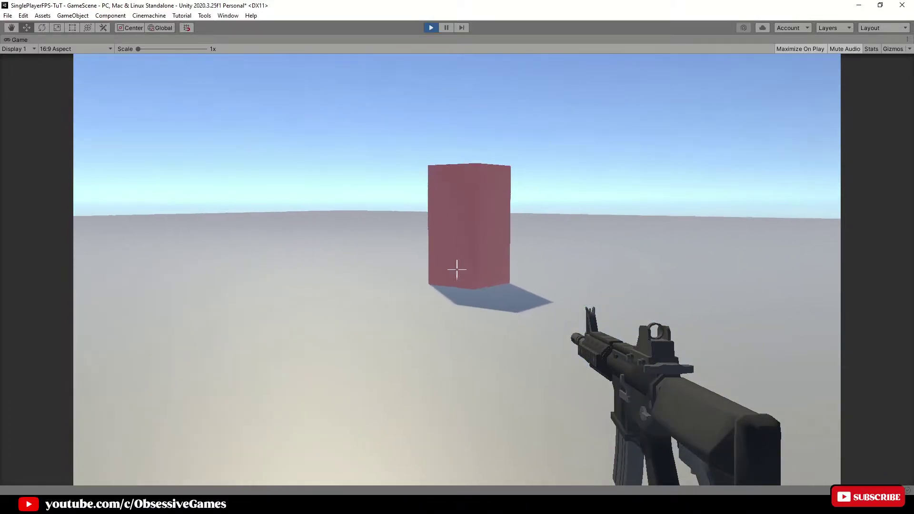
click(456, 269)
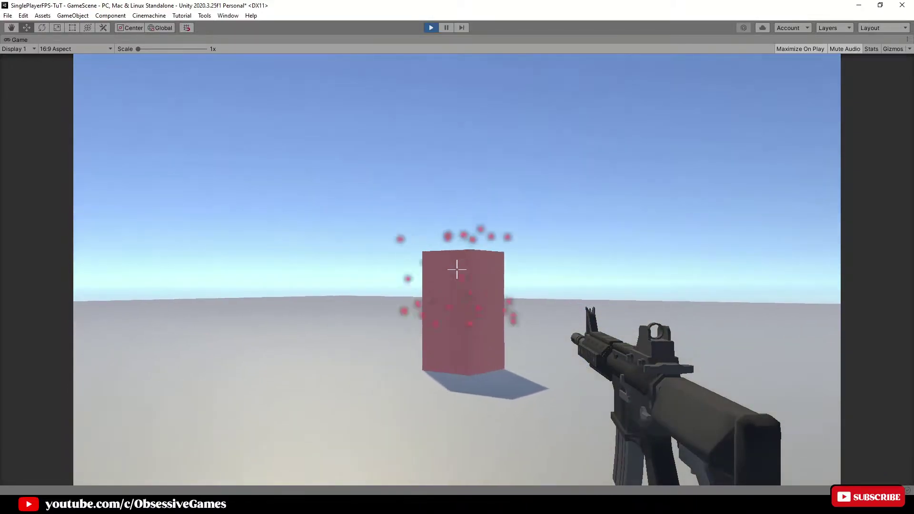
click(456, 269)
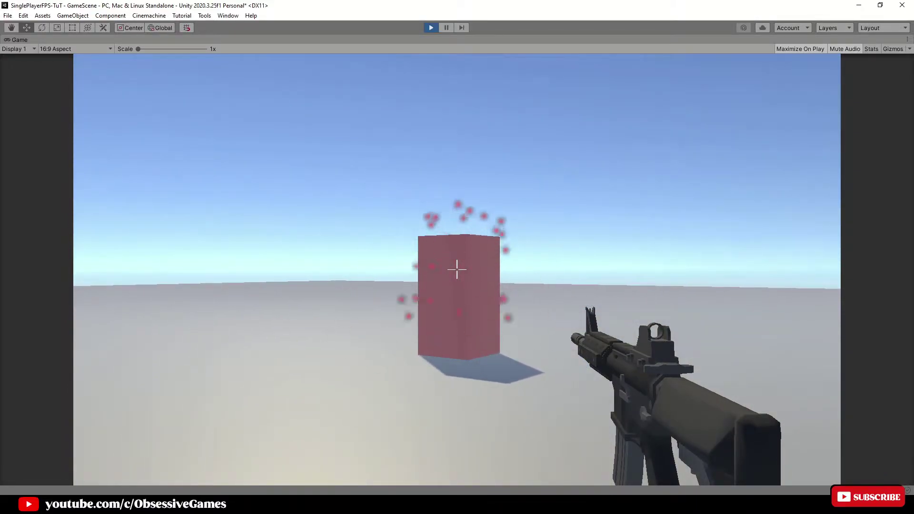
click(457, 270)
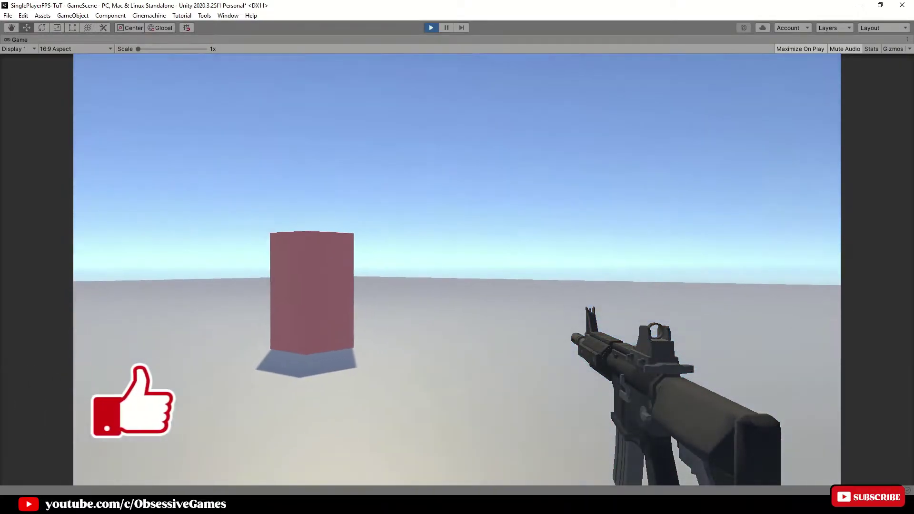
click(456, 269)
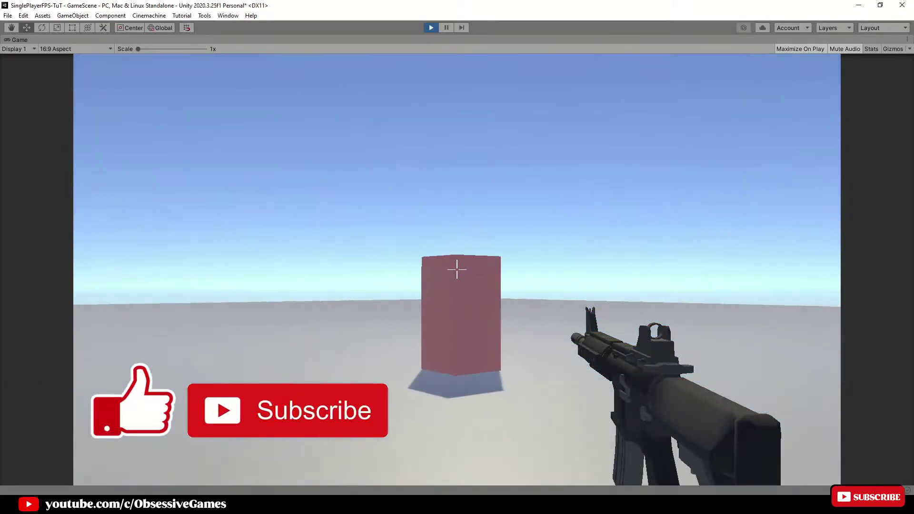
key(Escape)
click(445, 77)
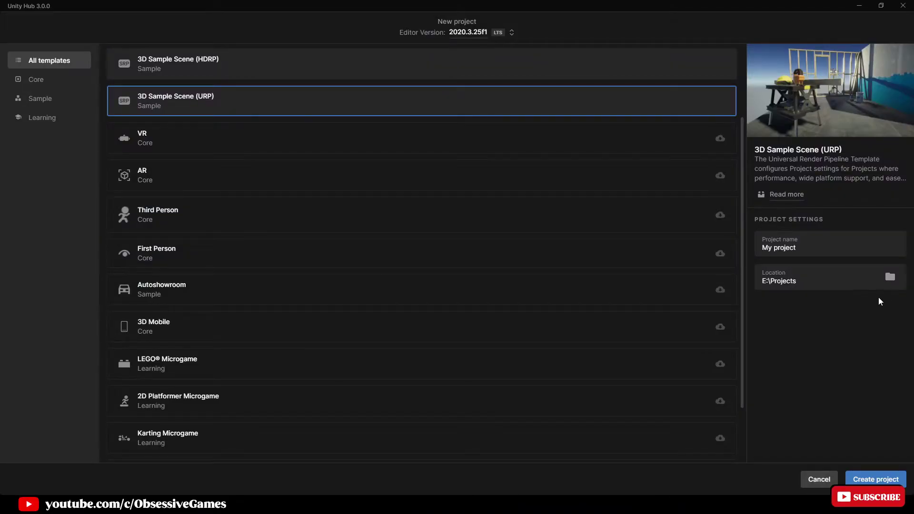
Replace the default project name with SinglePlayerFPS-TuT
click(755, 245)
key(ctrl+a)
key(BackSpace)
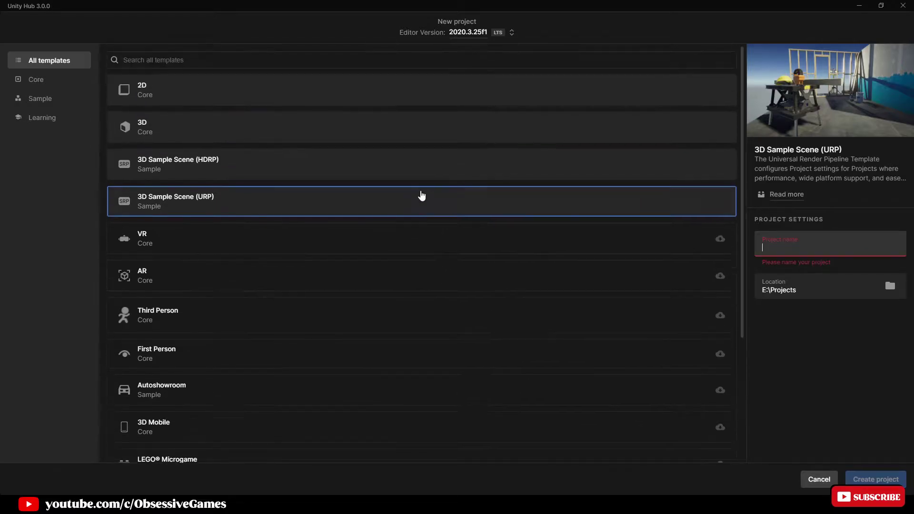
scroll(423, 195, up, 3)
click(826, 345)
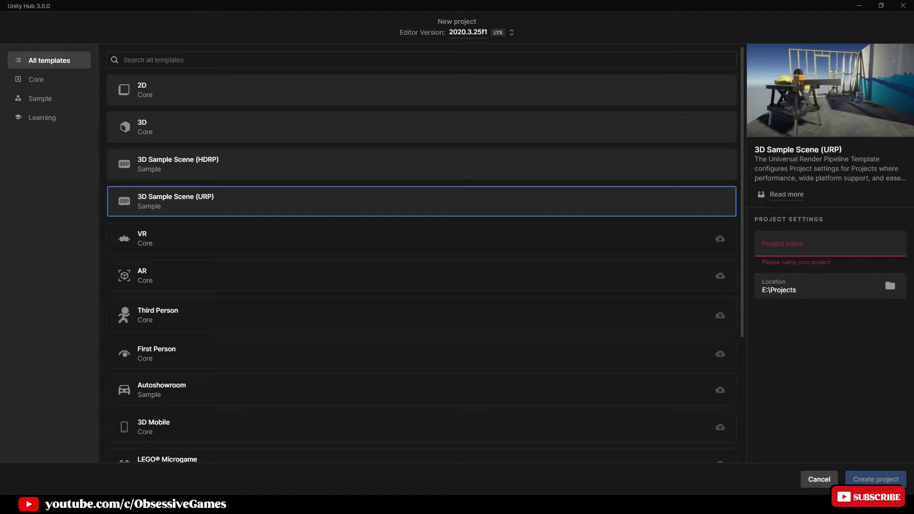
key(ctrl+z)
click(802, 354)
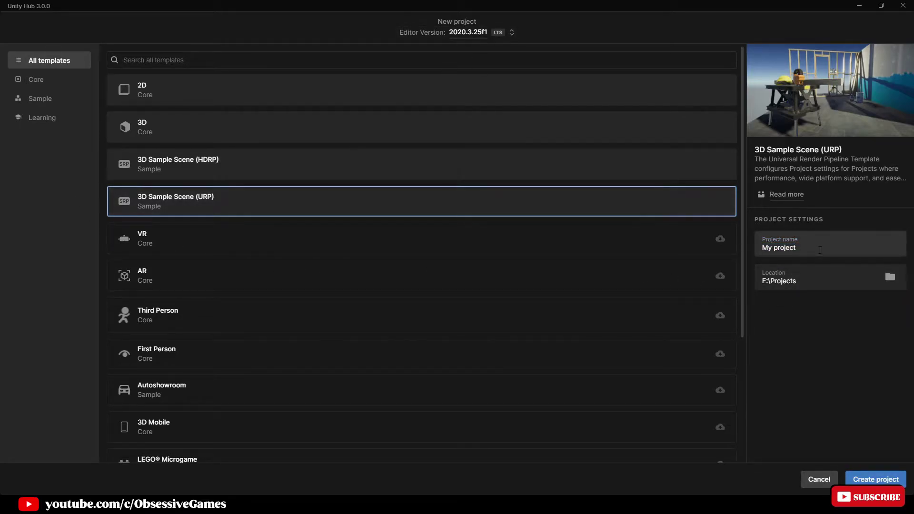
key(Tab)
text(Singple)
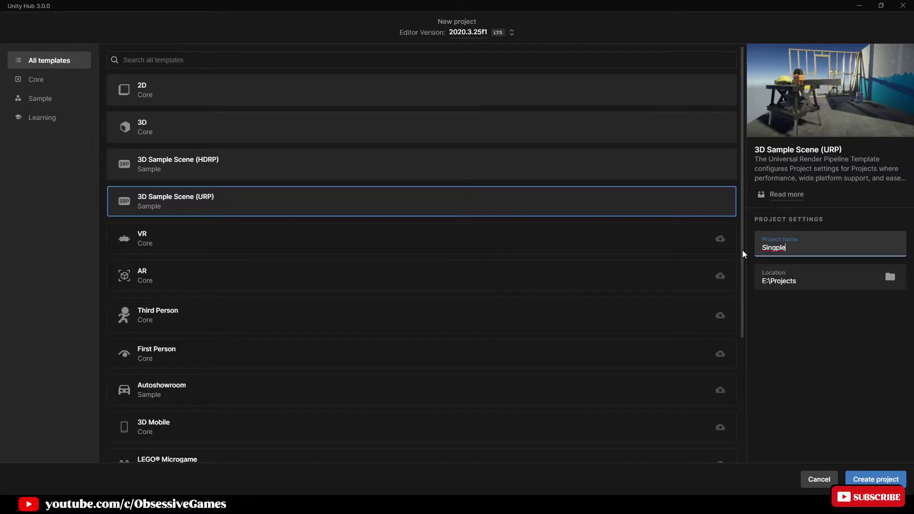
key(BackSpace)
key(BackSpace)
key(BackSpace)
text(lePlayerFPS-TuT)
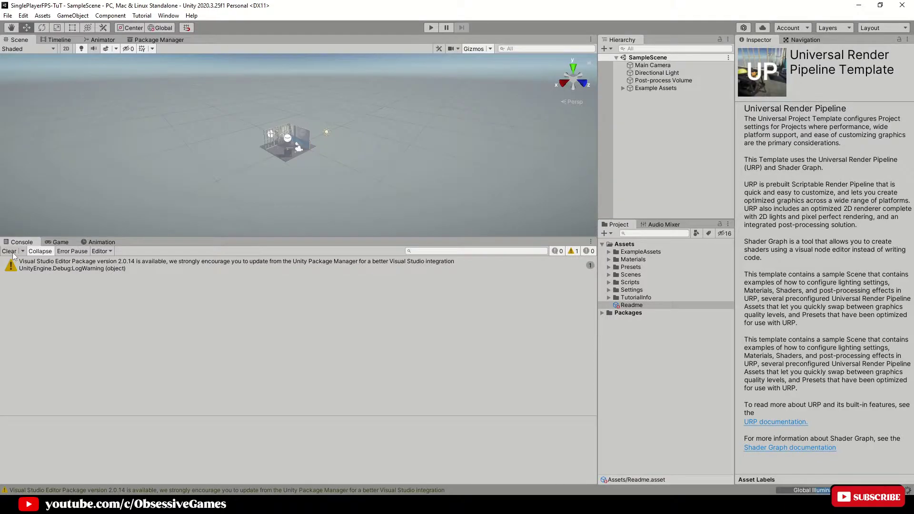
Create the project and rename Scenes/SampleScene to GameScene
click(61, 242)
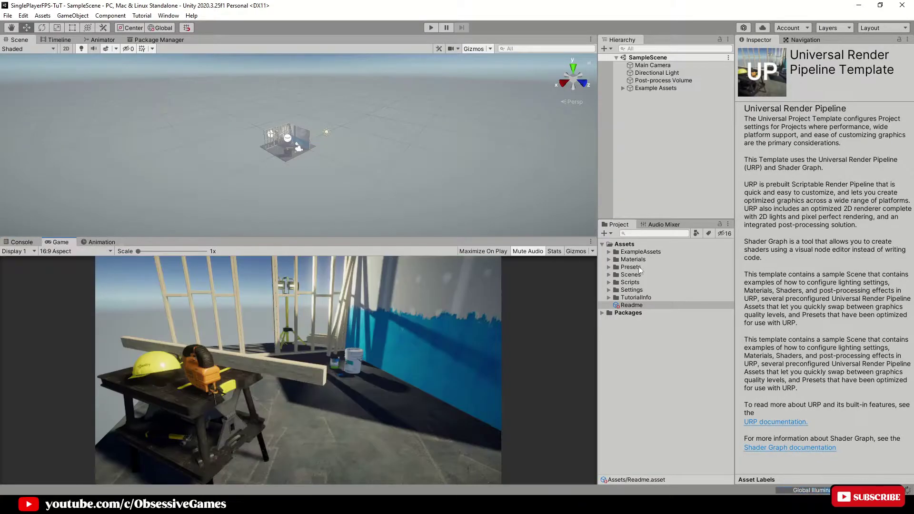
click(609, 274)
click(640, 282)
click(640, 282)
text(GameScene)
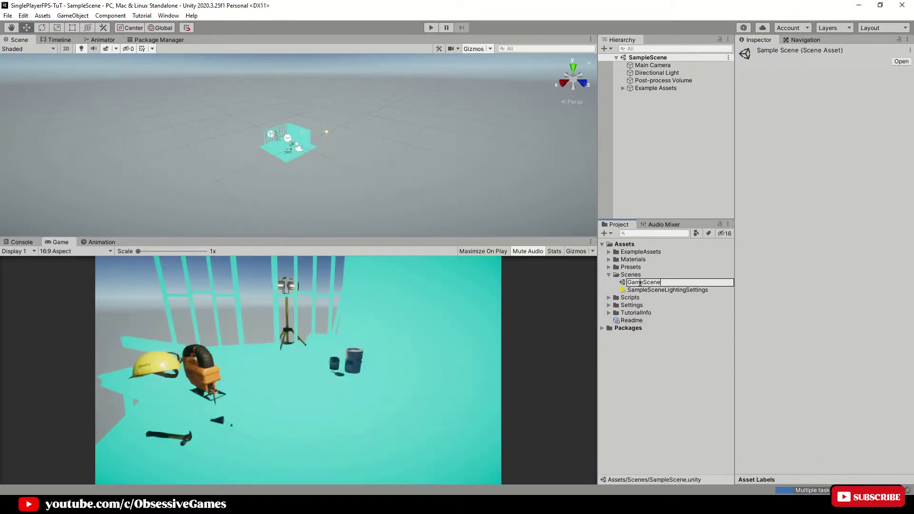
key(Return)
key(Return)
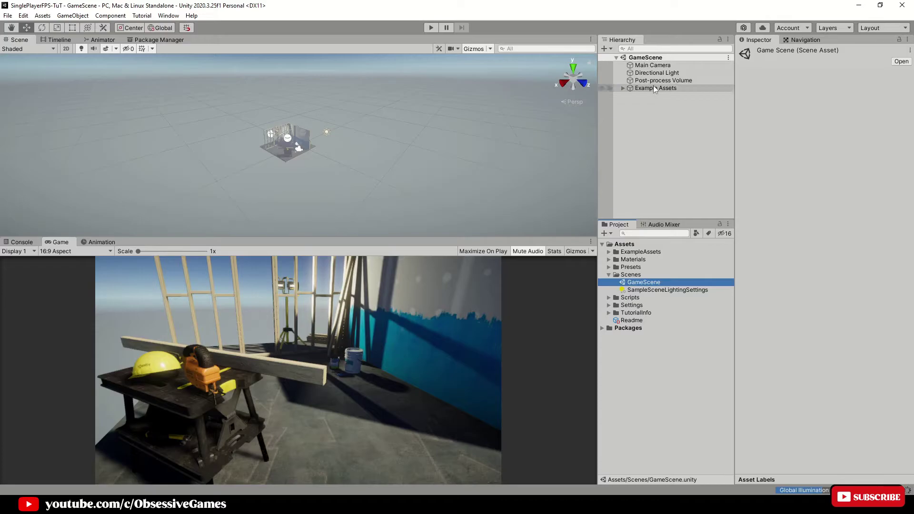
Delete Example Assets and Main Camera from the Hierarchy
click(653, 88)
key(Delete)
click(661, 65)
key(Delete)
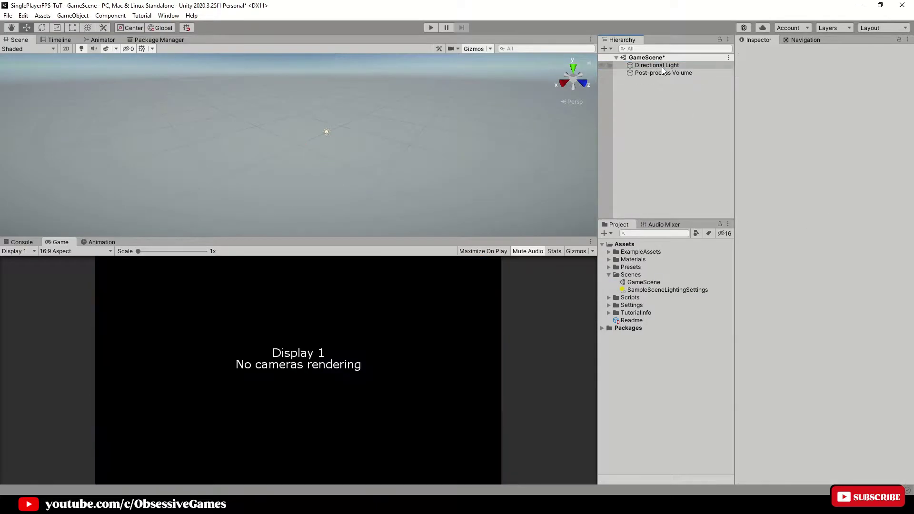
Delete the ExampleAssets folder, the Readme and the TutorialInfo folder from the Project
click(608, 274)
click(633, 255)
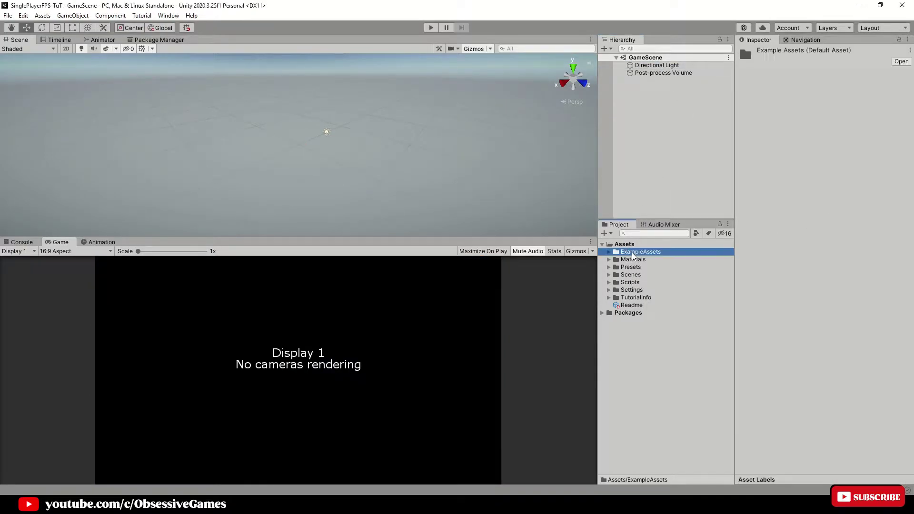
key(Delete)
key(Return)
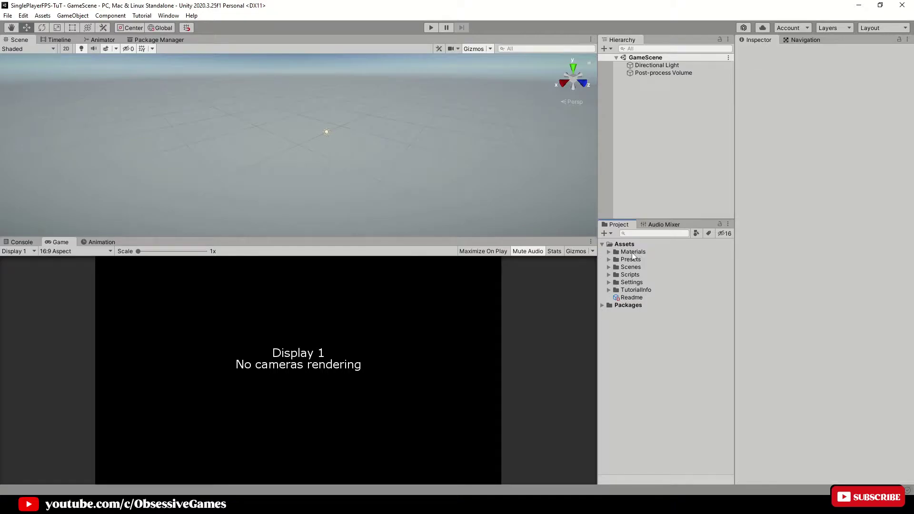
click(631, 296)
key(Delete)
key(Return)
click(629, 291)
key(Delete)
key(Return)
Delete the SimpleCameraController script from the Scripts folder
click(609, 274)
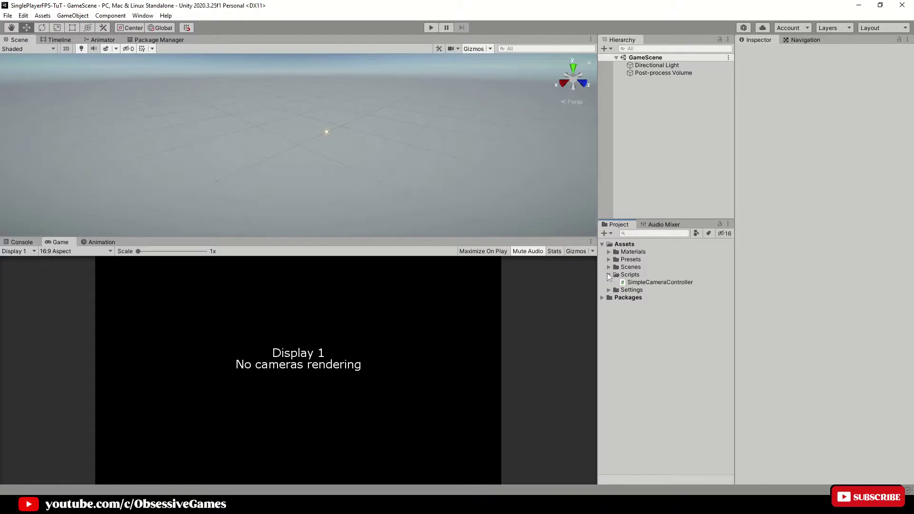
click(638, 282)
key(Delete)
key(Return)
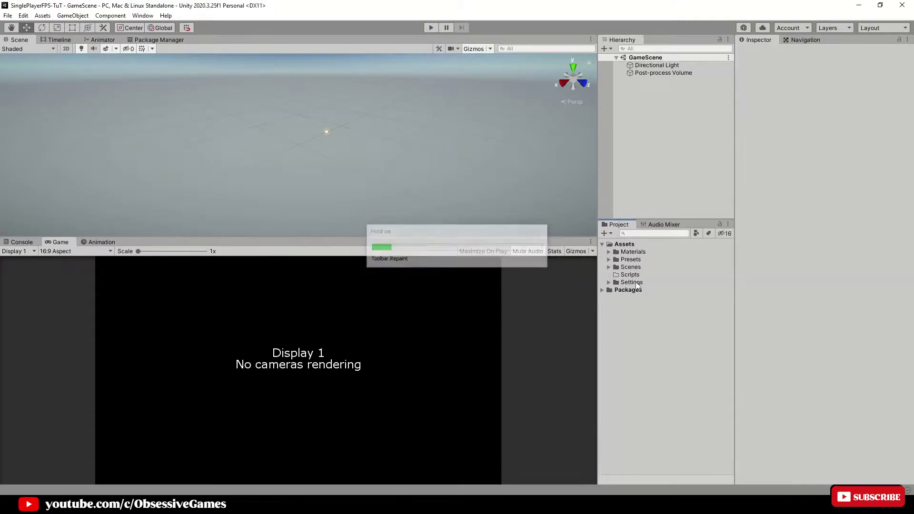
Add a 3D Plane to the Hierarchy and name it Ground
right_click(626, 120)
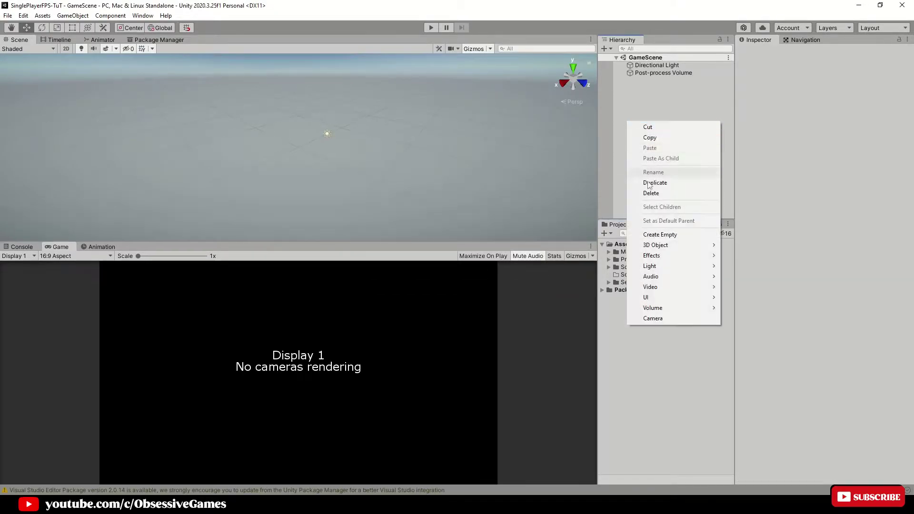
mouse_move(642, 247)
click(743, 290)
text(Ground)
key(Return)
Set the Ground's Transform Scale to 10, 10, 10
click(828, 107)
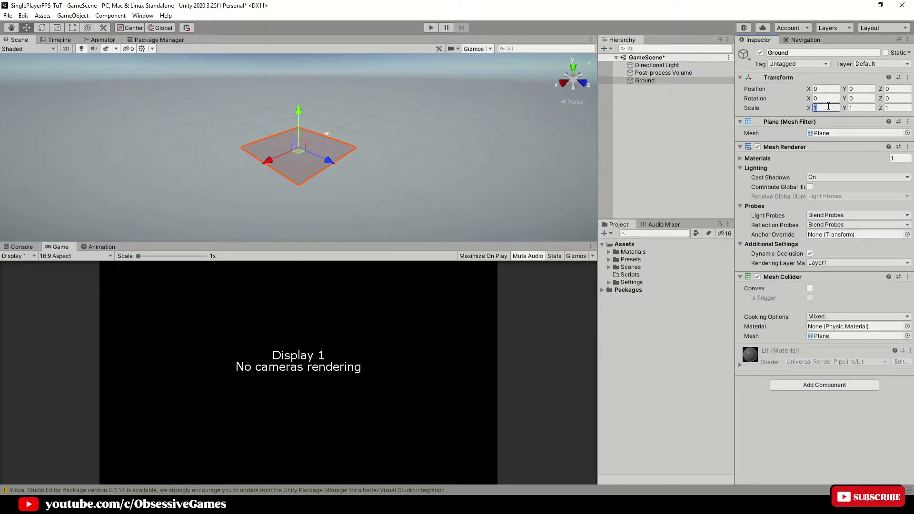
text(10)
key(Tab)
text(10)
key(Tab)
text(10)
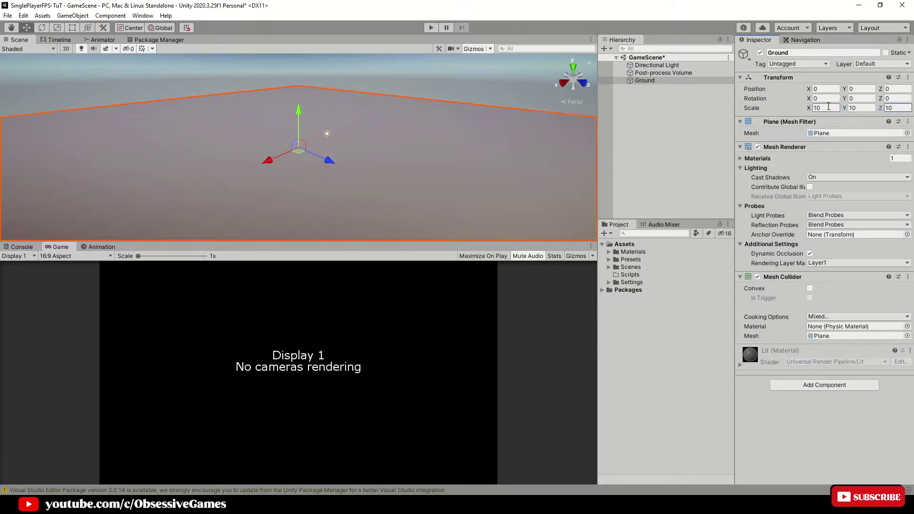
click(655, 101)
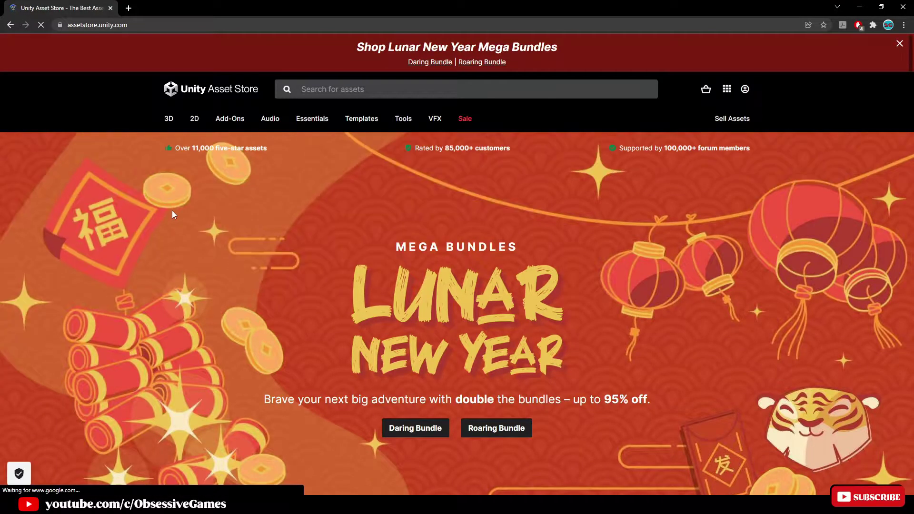
Sign in to the Asset Store and open the Starter Assets - First Person page
click(745, 89)
click(650, 267)
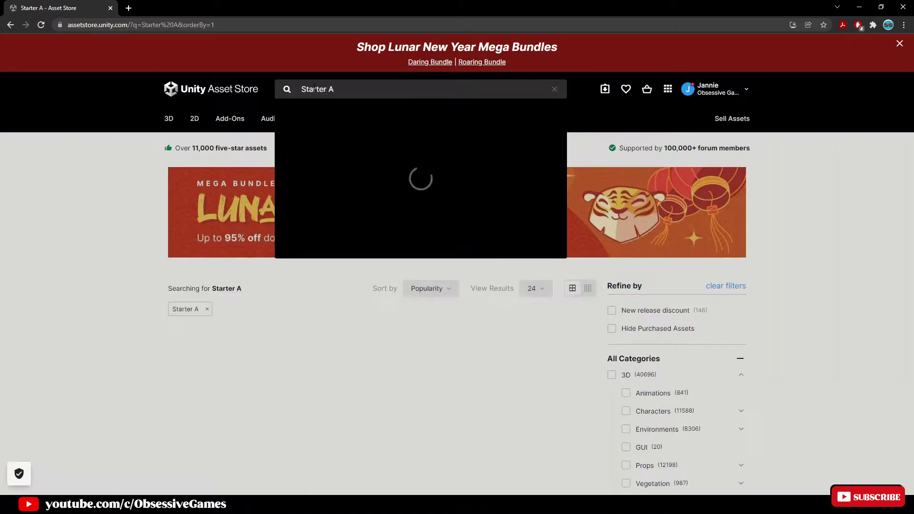
text(sset)
key(Return)
scroll(143, 247, down, 5)
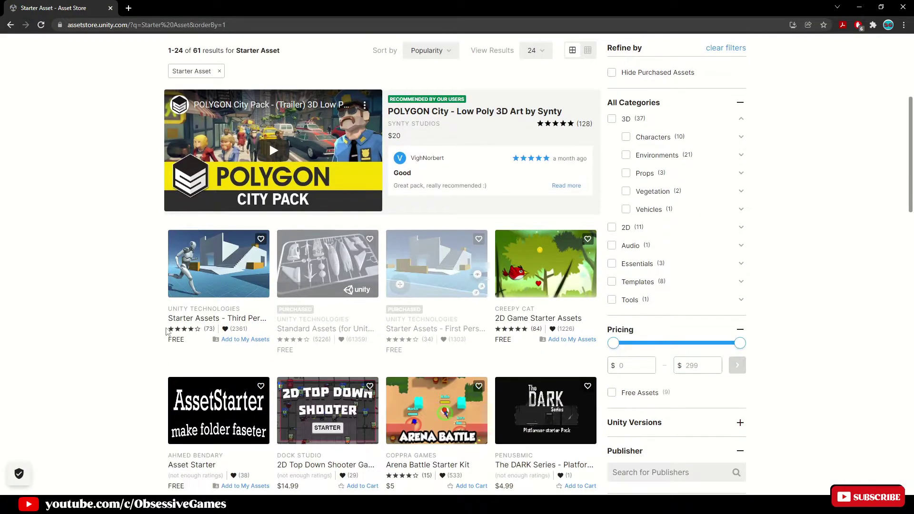
click(409, 328)
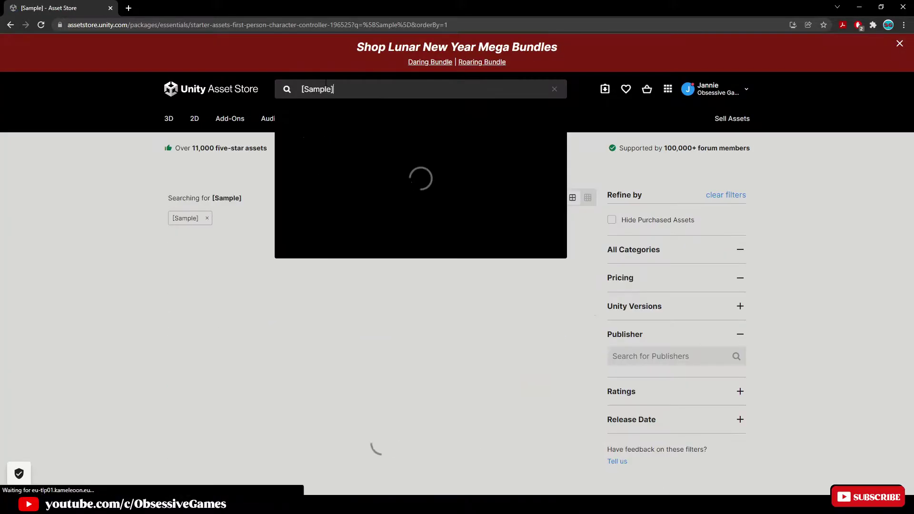
Search for 'Low' and open the LOW-POLY GUNS PACK page
text(Low)
key(Return)
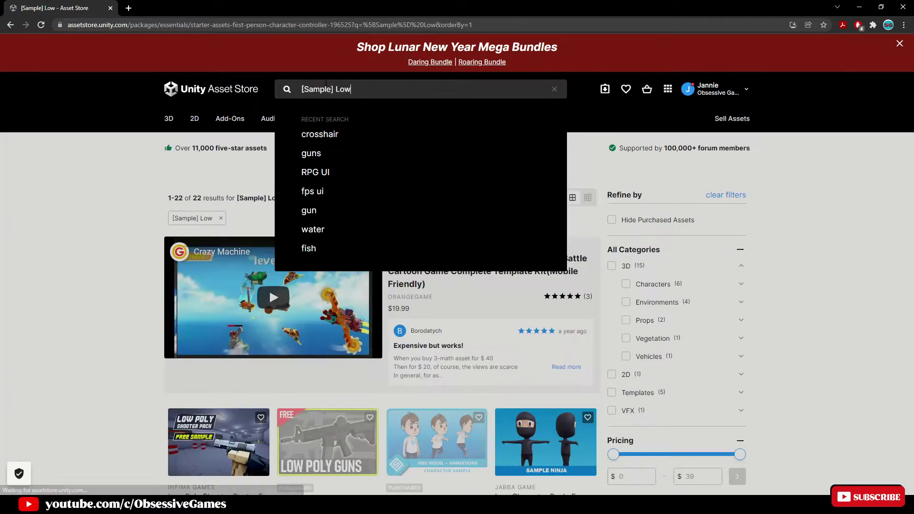
scroll(270, 288, down, 5)
click(312, 274)
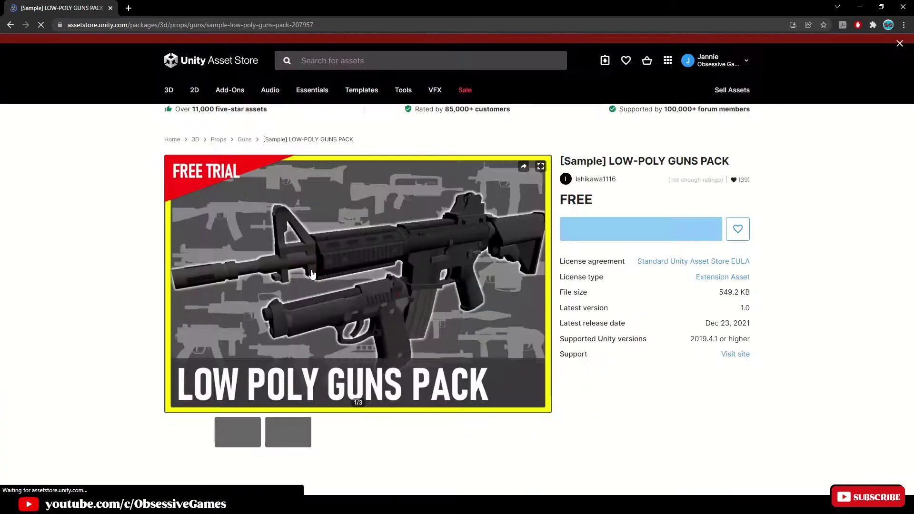
Search 'Simple Modern Crosshair' and open the Simple Modern Crosshairs page
click(335, 90)
text(Sim)
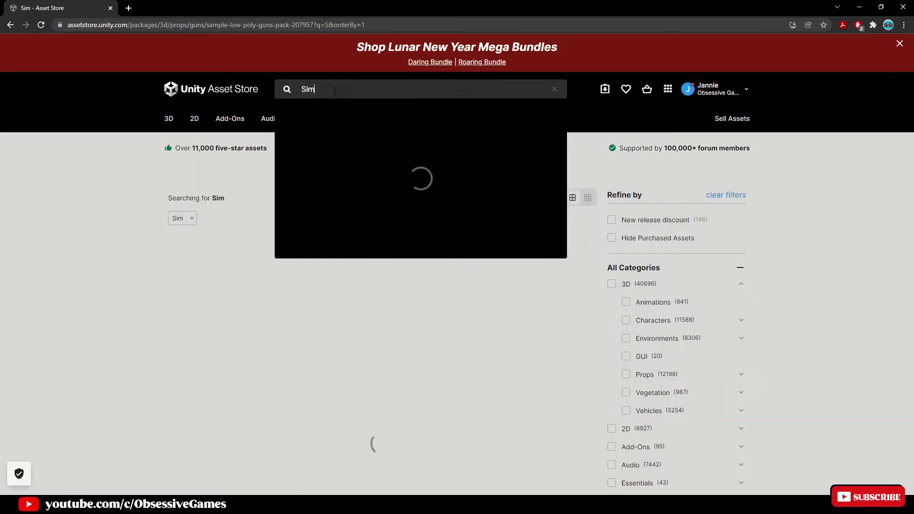
text(ple )
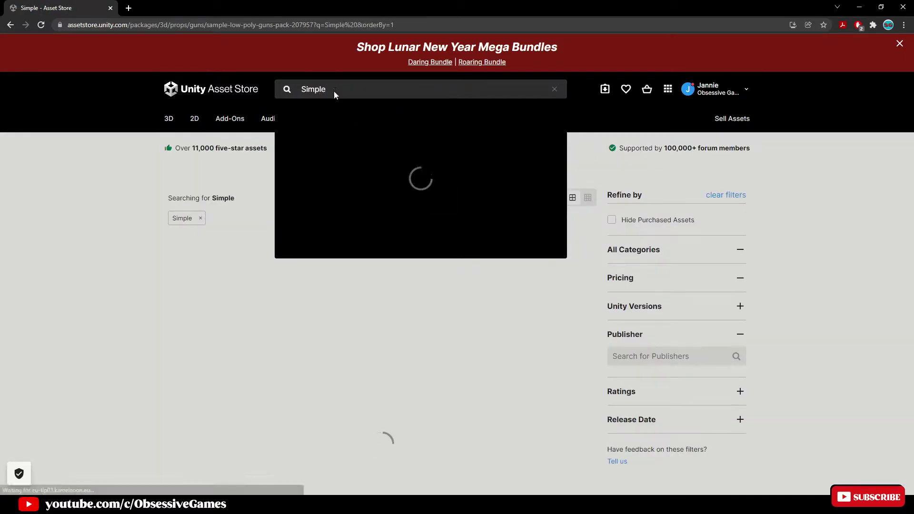
text(Modern Cors)
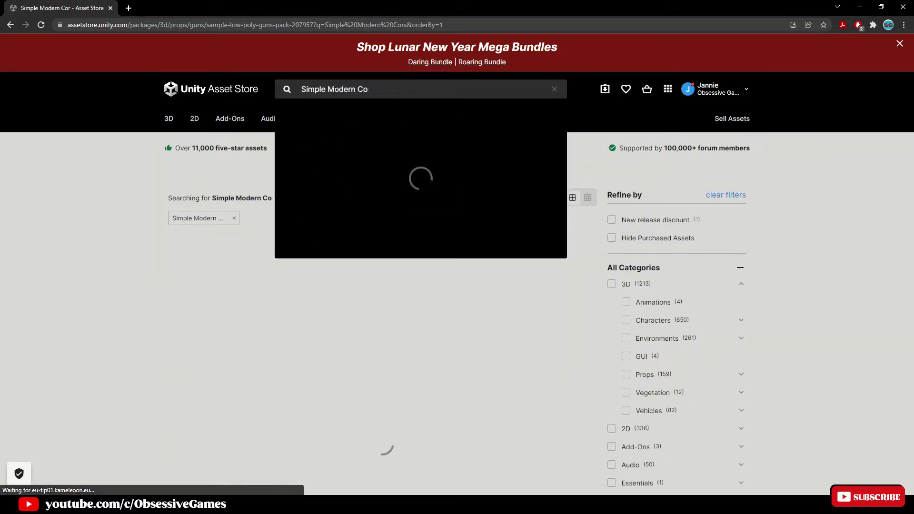
key(BackSpace)
text(rosshair)
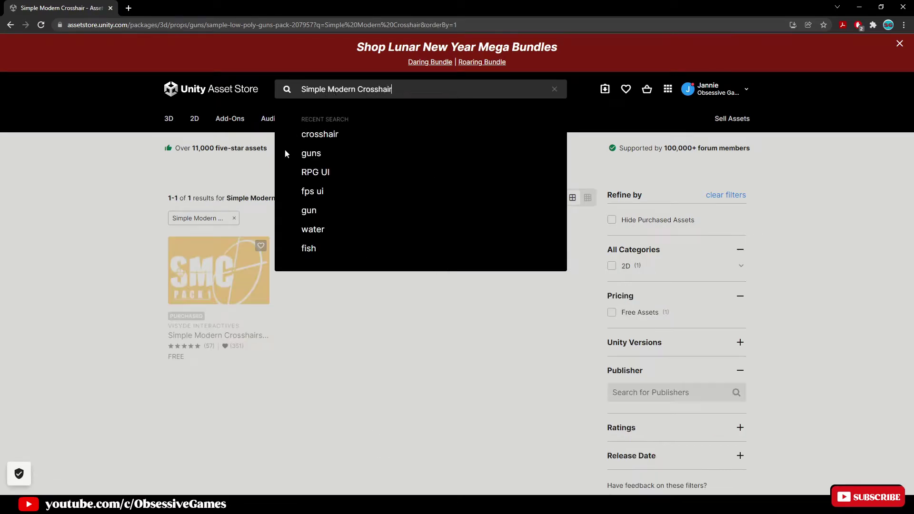
click(198, 333)
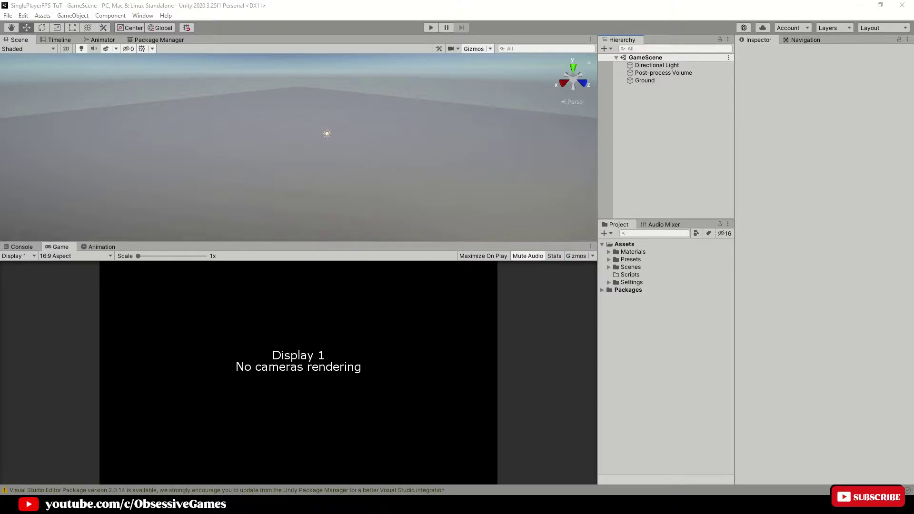
Open the Package Manager listing My Assets and search it for Starter
click(137, 16)
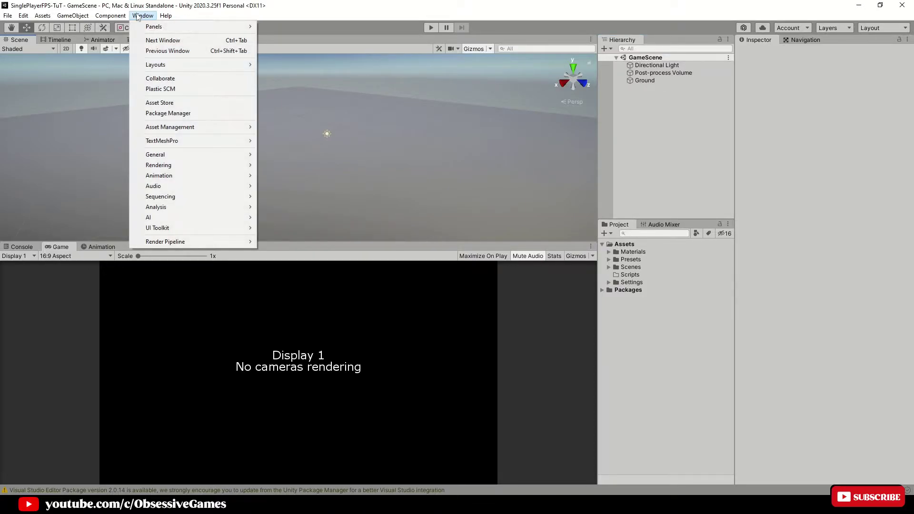
click(155, 111)
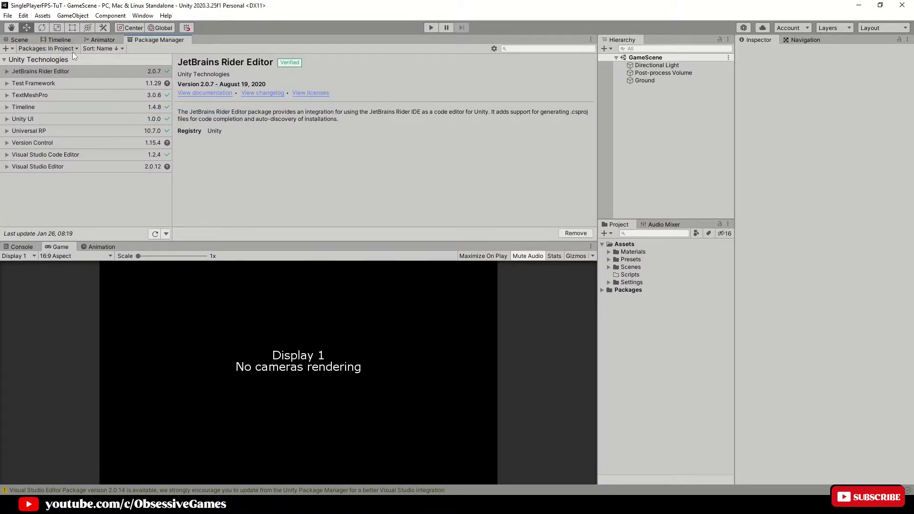
click(70, 49)
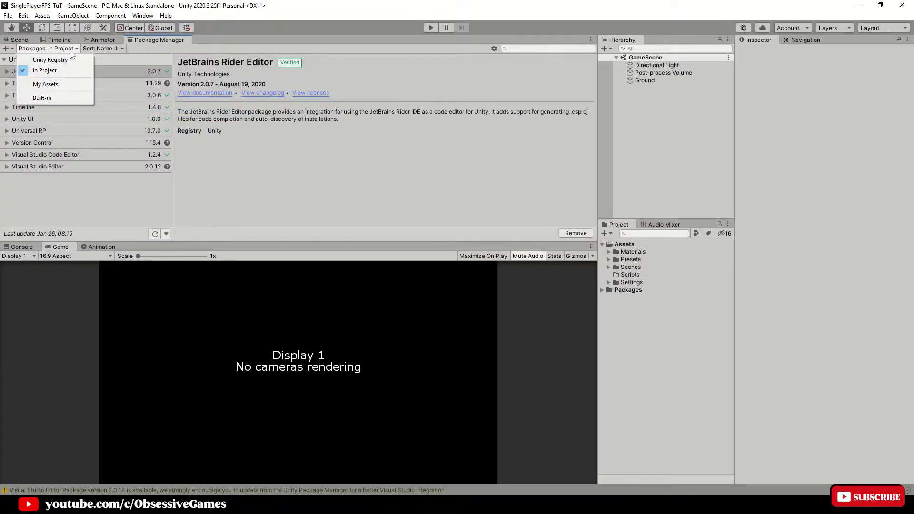
click(55, 87)
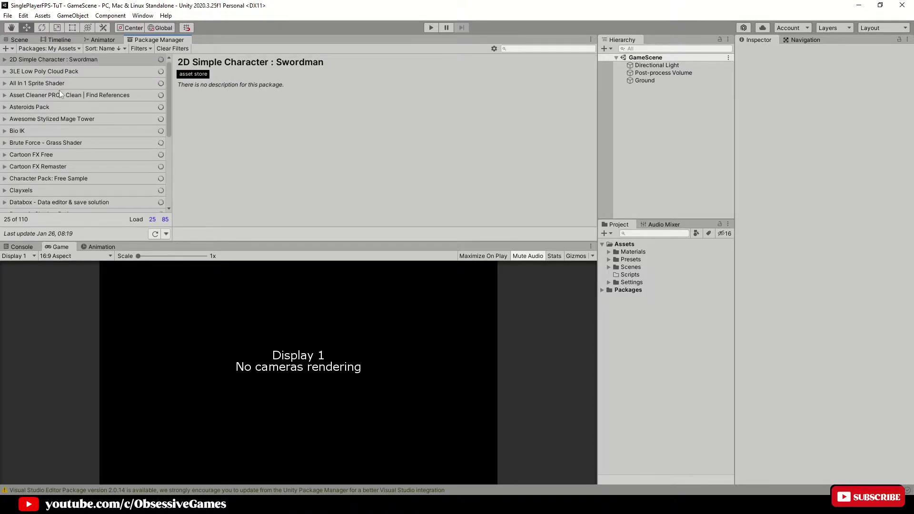
click(521, 48)
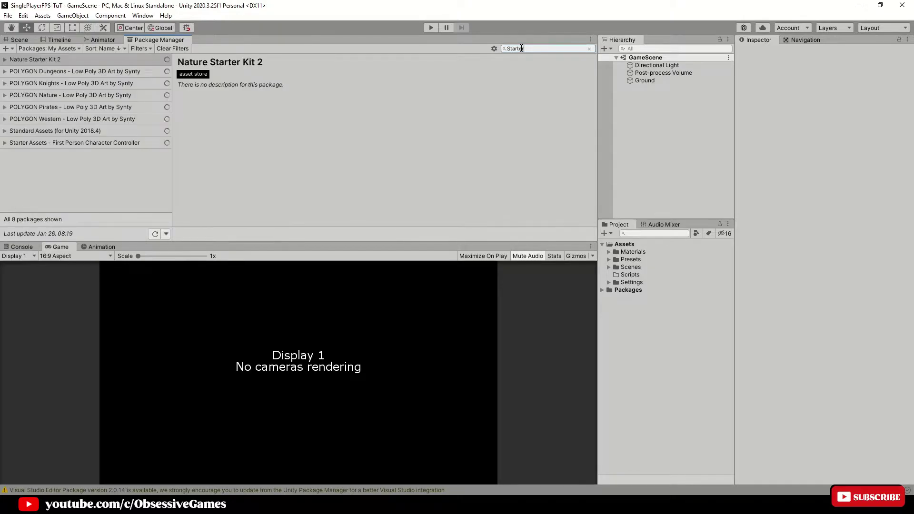
Import all files of Starter Assets - First Person Character Controller and accept the new input system
click(58, 142)
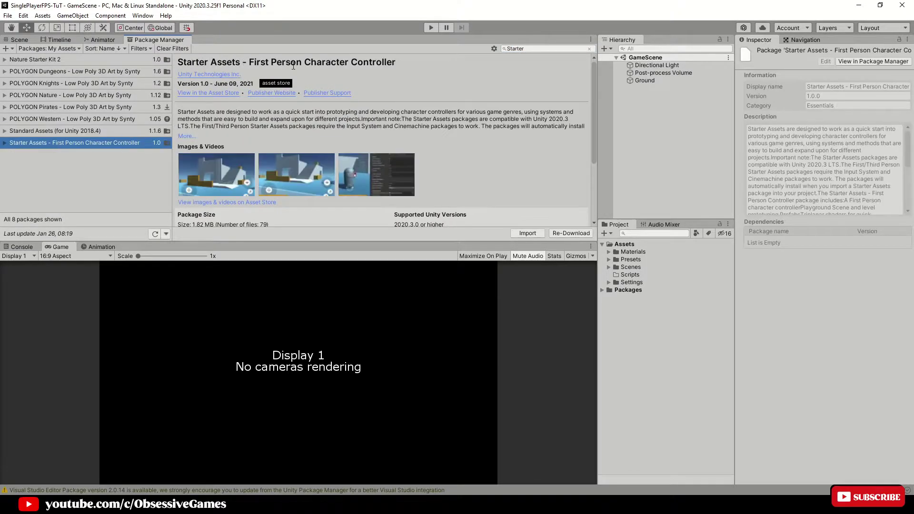
click(527, 232)
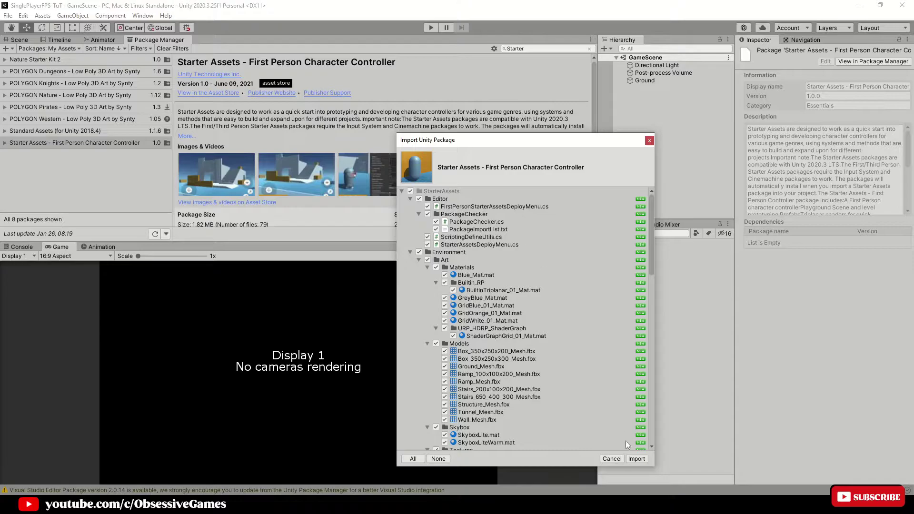
click(628, 458)
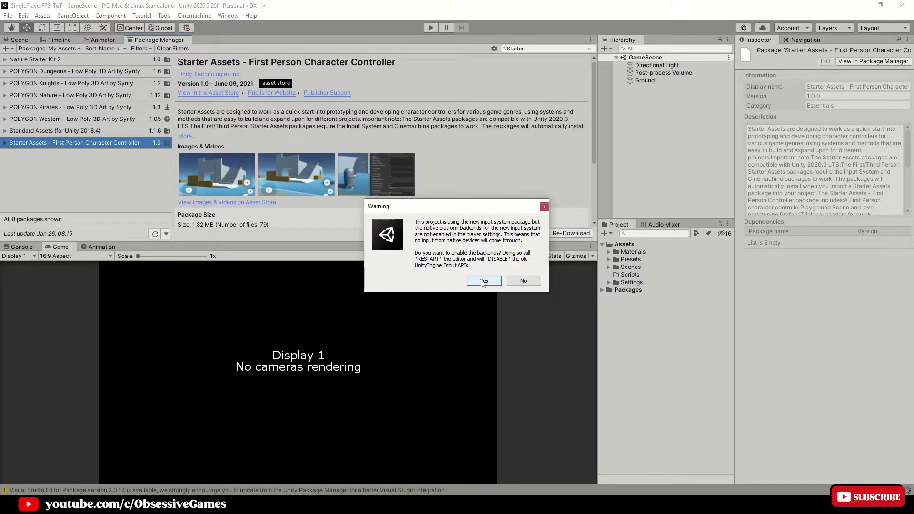
click(483, 281)
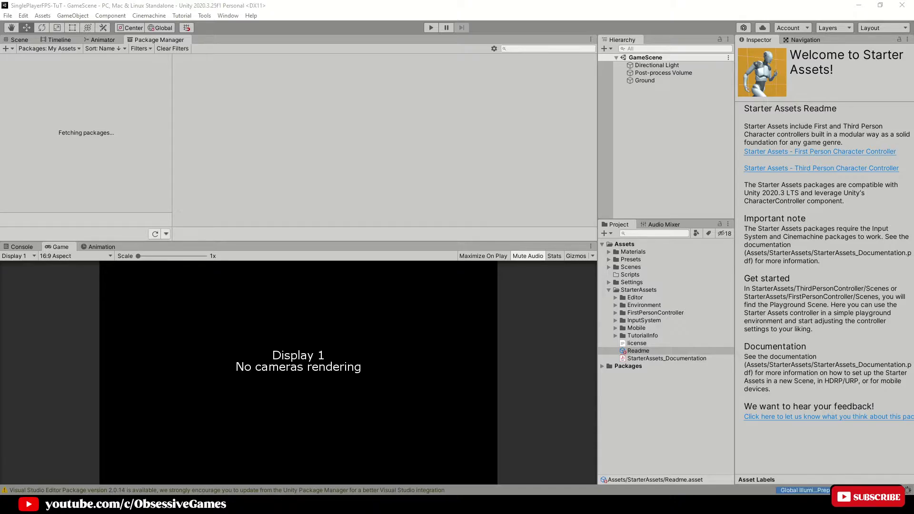
Import the LOW-POLY GUNS PACK from My Assets
click(527, 48)
text(Low-)
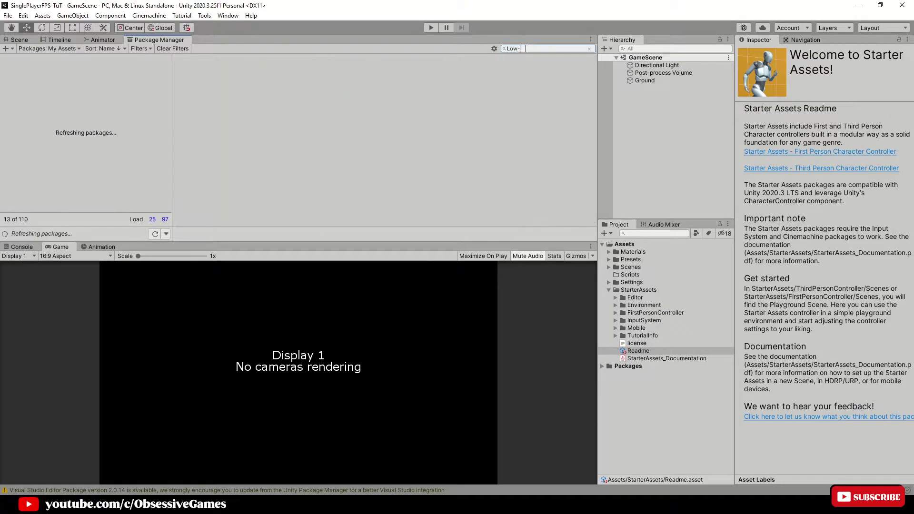
text(poly guns)
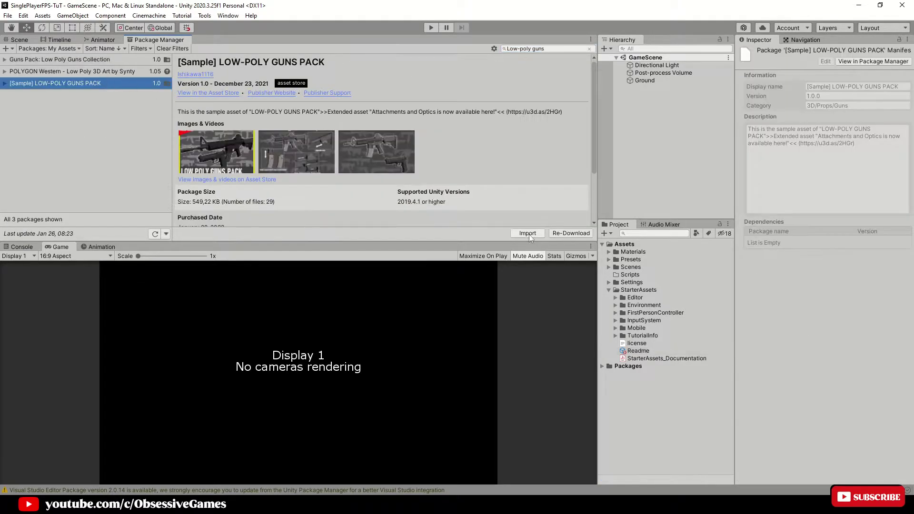
click(529, 233)
click(636, 459)
Import the Simple Modern Crosshairs pack from My Assets
click(556, 48)
text(Simple modern)
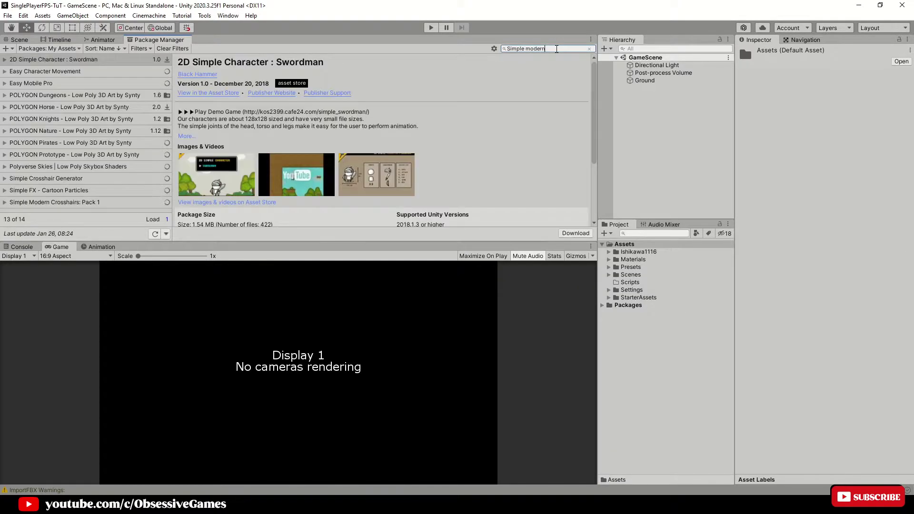
text( crosshair)
click(527, 233)
click(636, 458)
Create a folder named Imported Assets under Assets
right_click(631, 251)
mouse_move(662, 243)
click(783, 71)
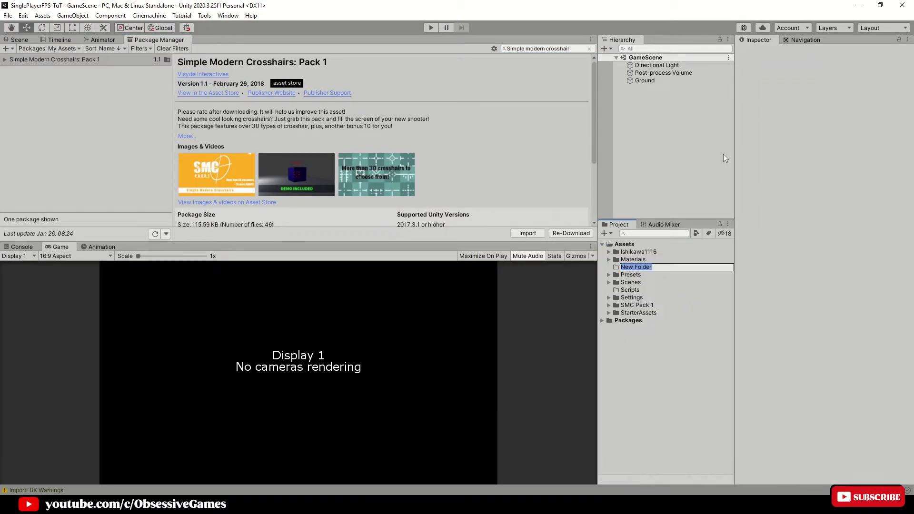
text(Imported Assets)
key(Return)
Move Ishikawa1116, SMC Pack 1 and StarterAssets into Imported Assets
click(638, 260)
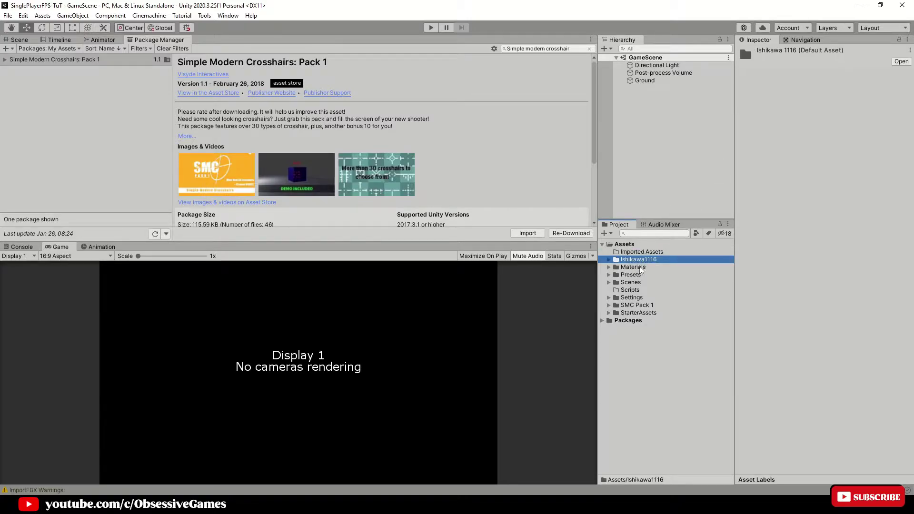
ctrl+click(633, 305)
ctrl+click(635, 313)
drag(635, 313, 637, 251)
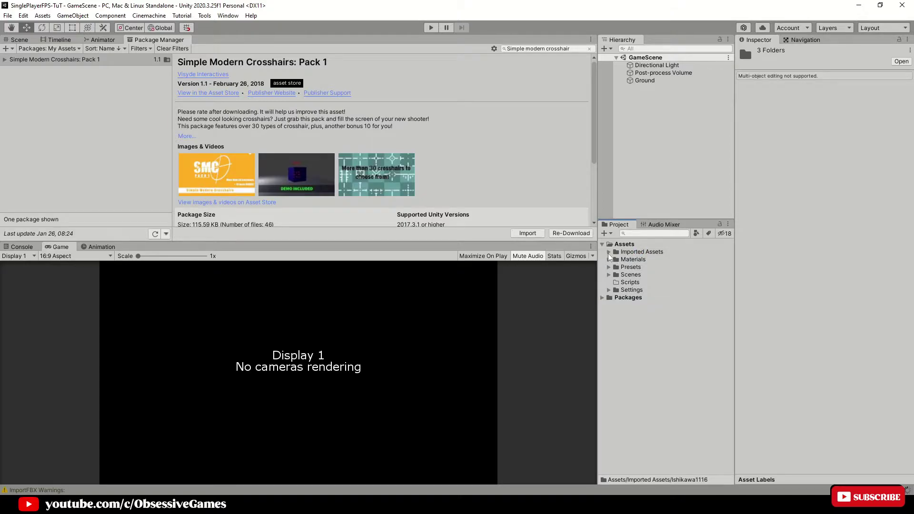
double_click(611, 252)
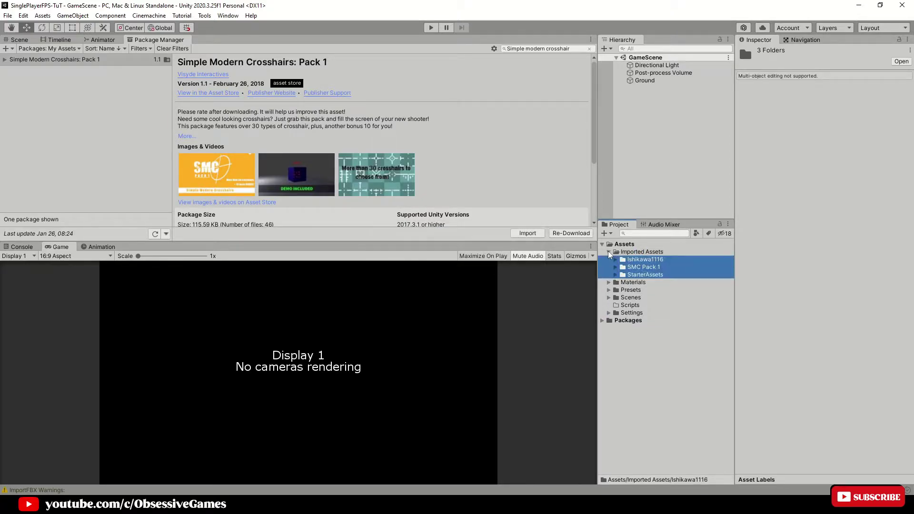
Run Upgrade Project Materials to UniversalRP Materials from Edit > Render Pipeline and proceed
click(19, 40)
click(23, 15)
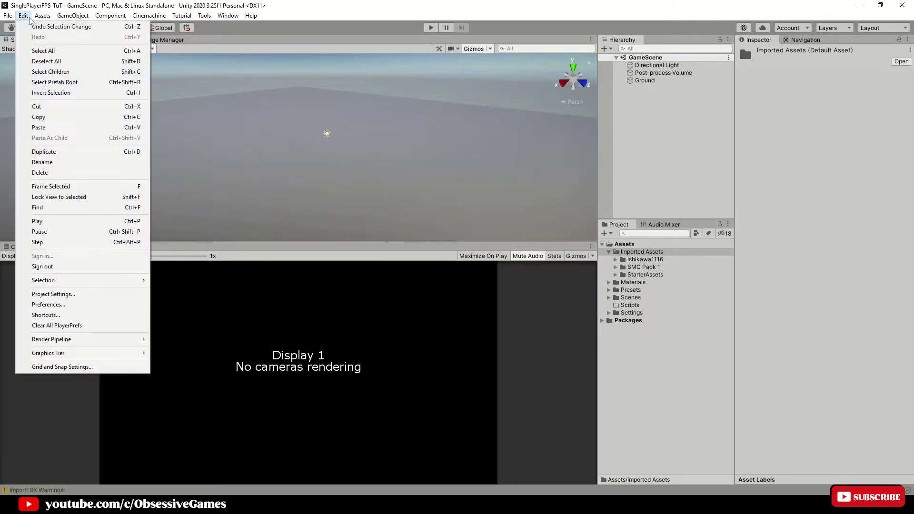
mouse_move(88, 339)
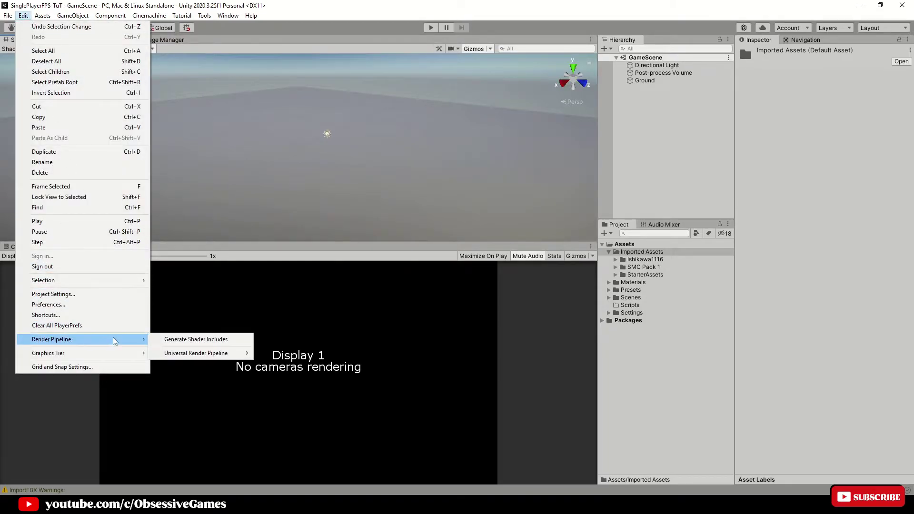
mouse_move(190, 353)
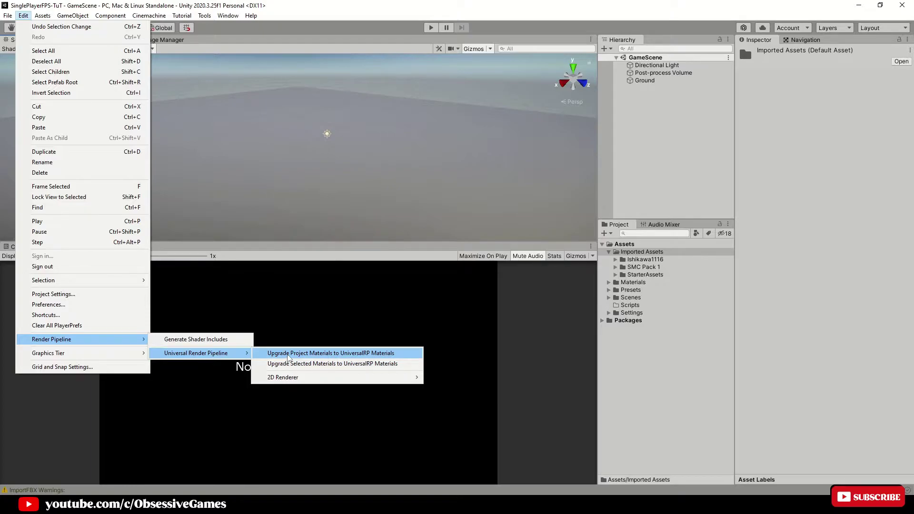
click(288, 355)
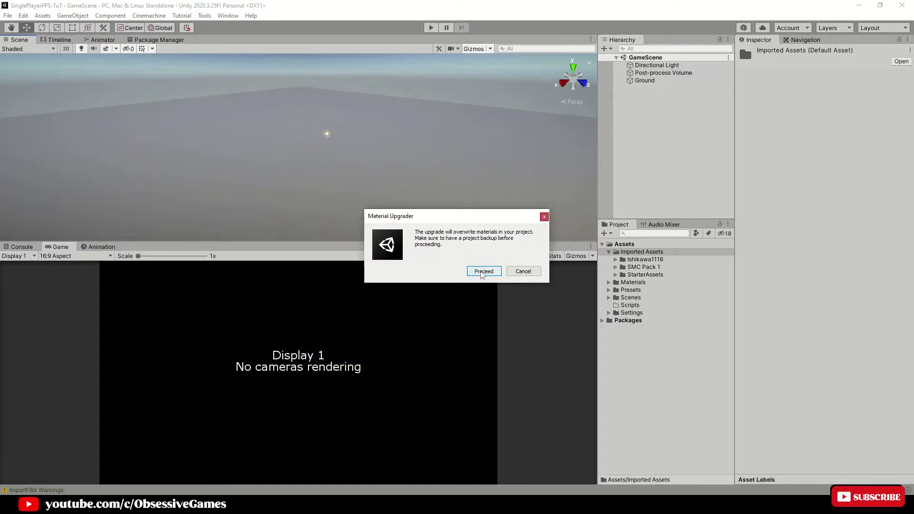
click(483, 271)
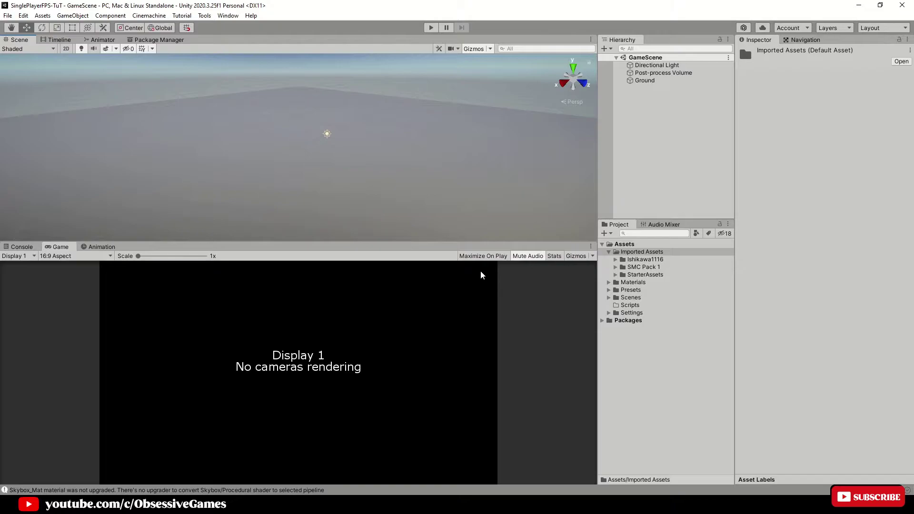
Duplicate the NestedParent_Unpack prefab in StarterAssets/FirstPersonController/Prefabs
click(614, 275)
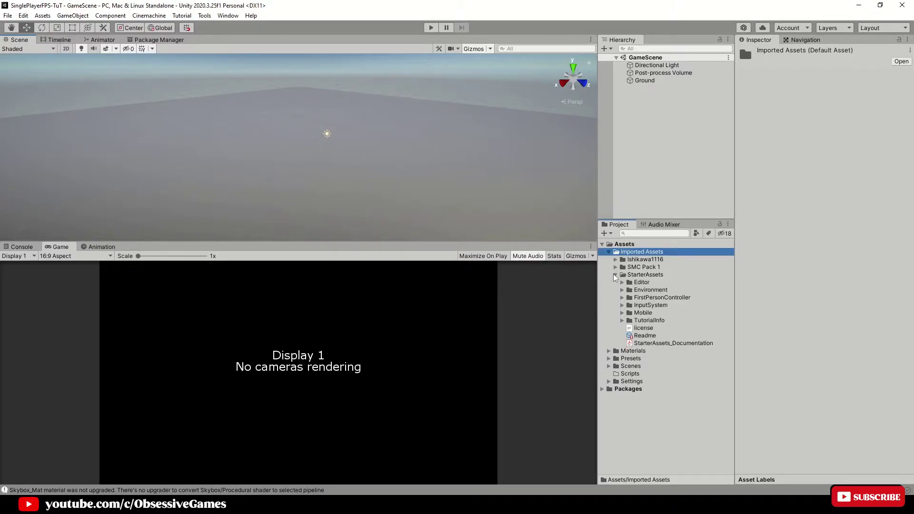
click(622, 298)
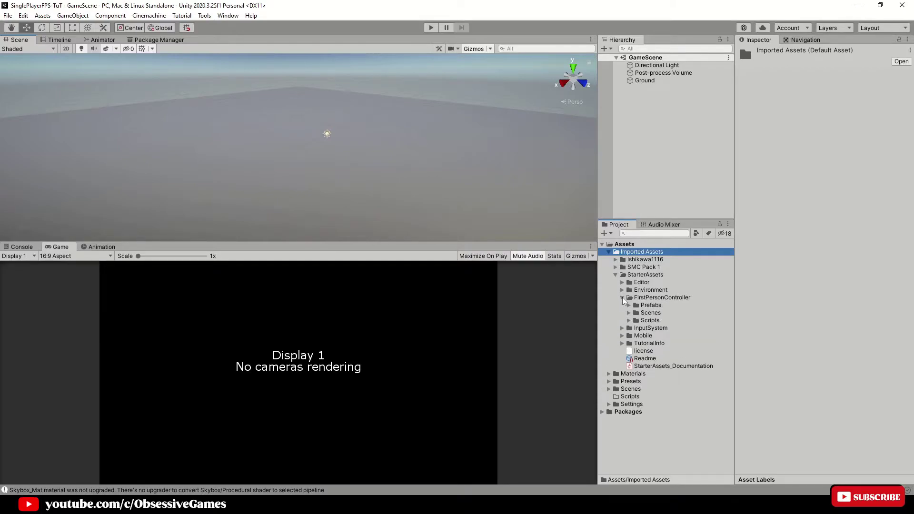
click(628, 307)
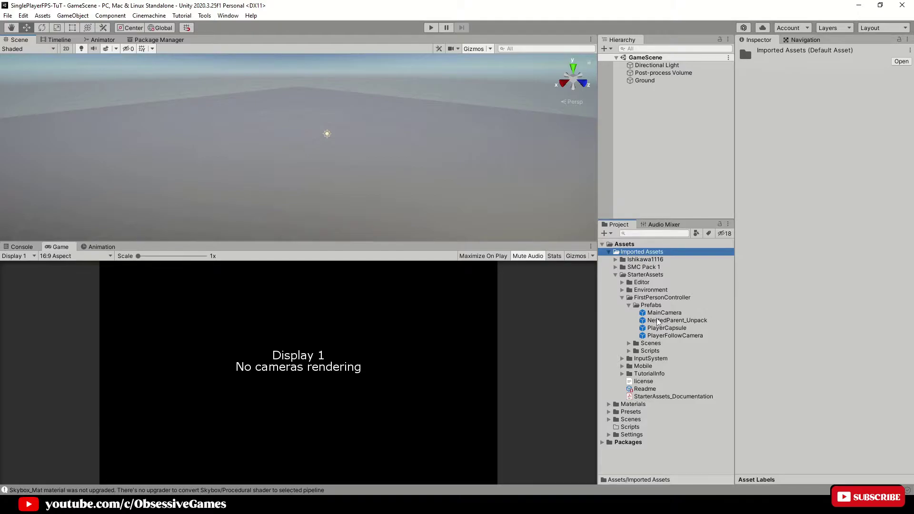
click(657, 321)
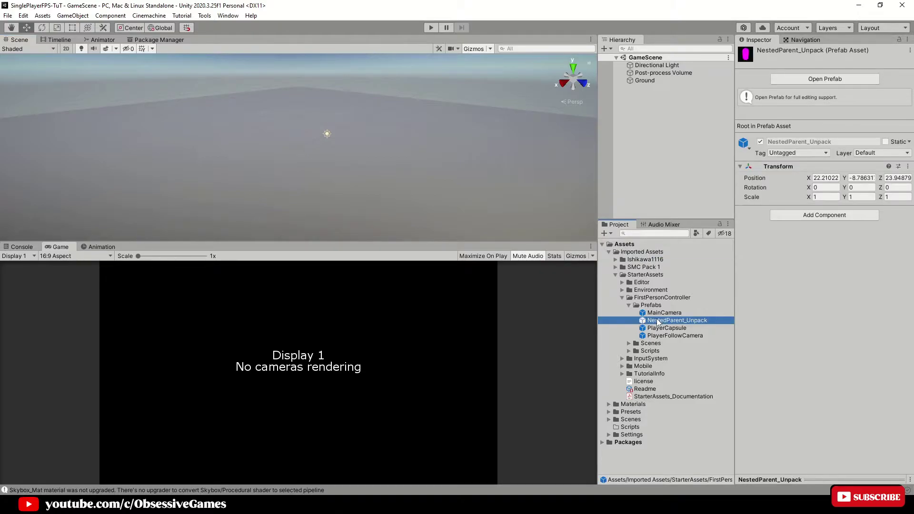
key(ctrl+d)
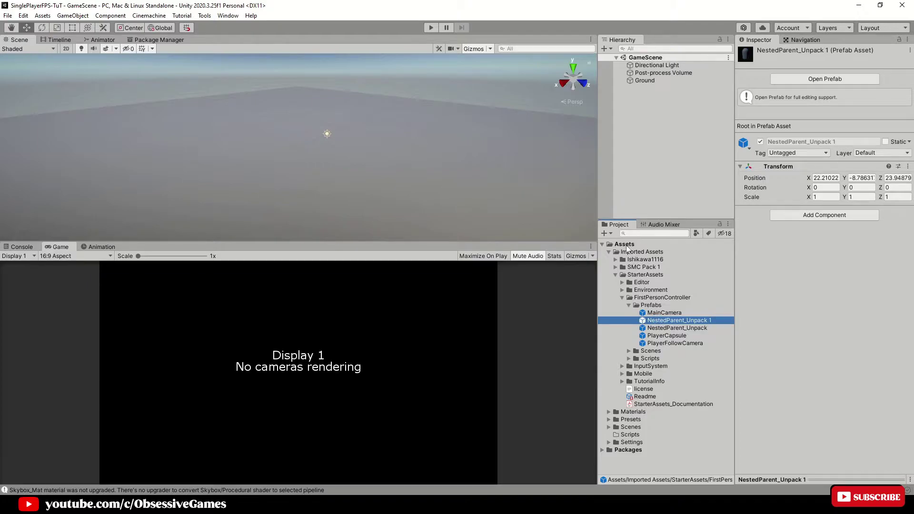
Create a folder named Prefabs under Assets
right_click(627, 247)
mouse_move(643, 250)
click(781, 69)
text(Prefabs)
key(Return)
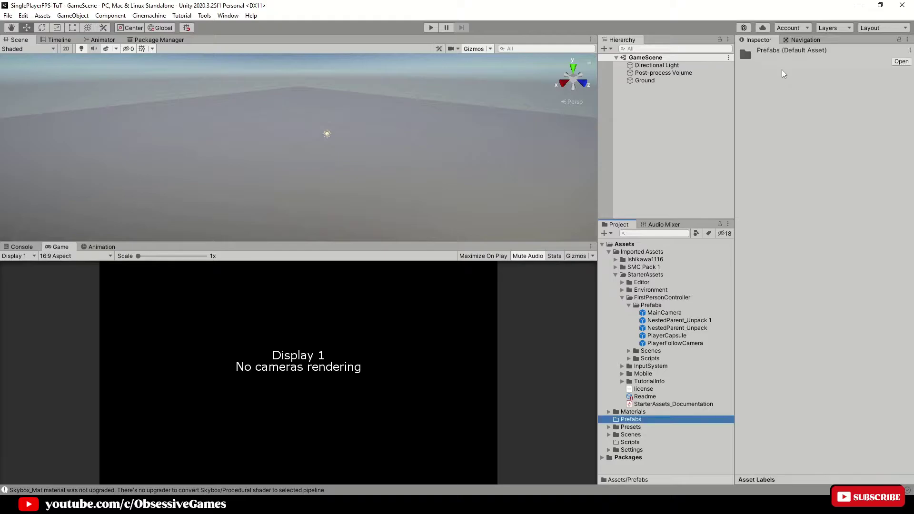
Move the duplicated prefab into Prefabs and start renaming it to Player
drag(679, 320, 634, 427)
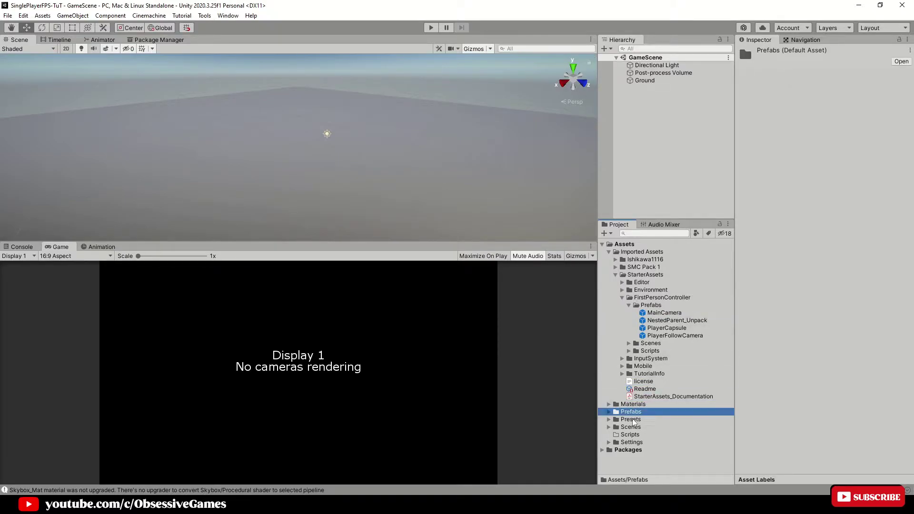
click(616, 274)
click(608, 289)
click(639, 298)
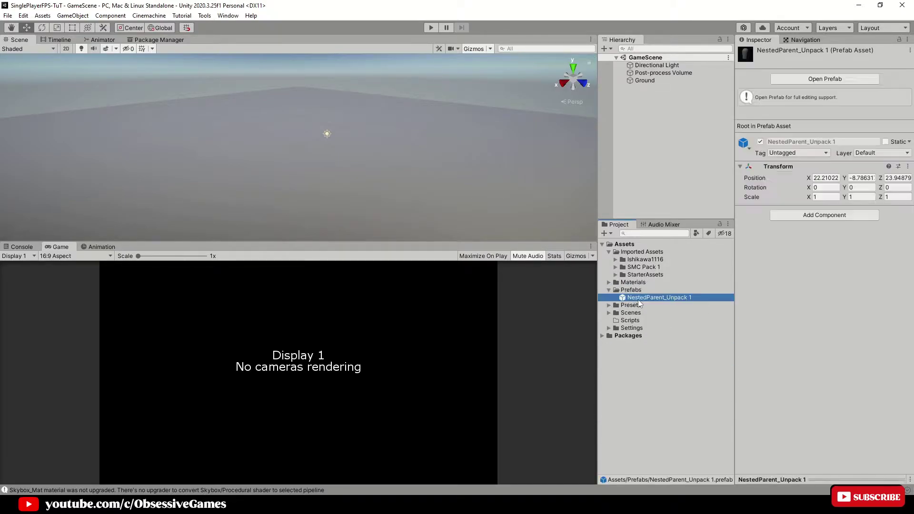
click(638, 298)
Name the prefab Player and delete UI_Canvas_StarterAssetsInputs from it
text(P)
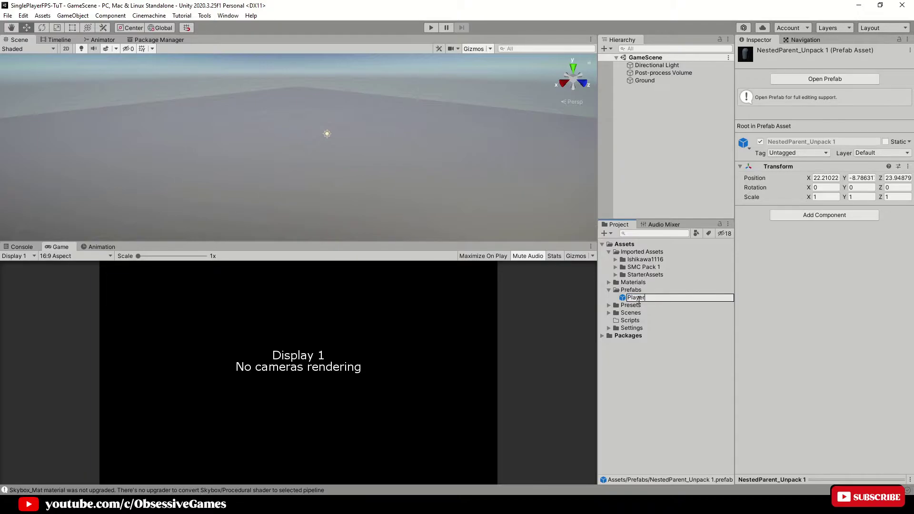
text(layer)
key(Return)
double_click(636, 297)
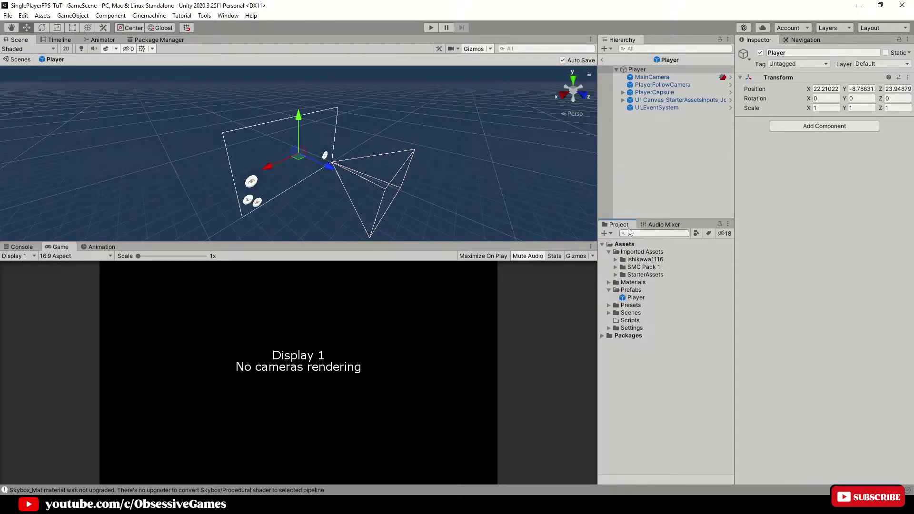
click(655, 99)
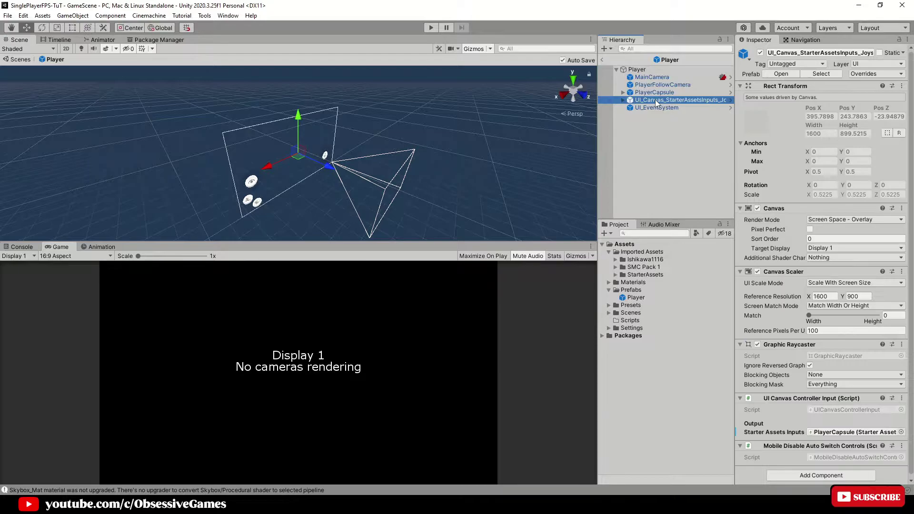
key(Delete)
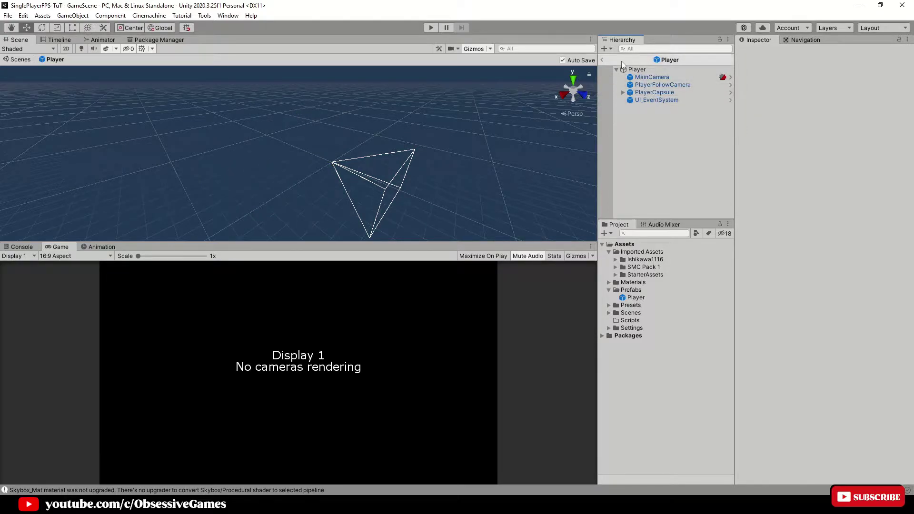
Place the Player prefab into GameScene and run the game to test it
click(602, 59)
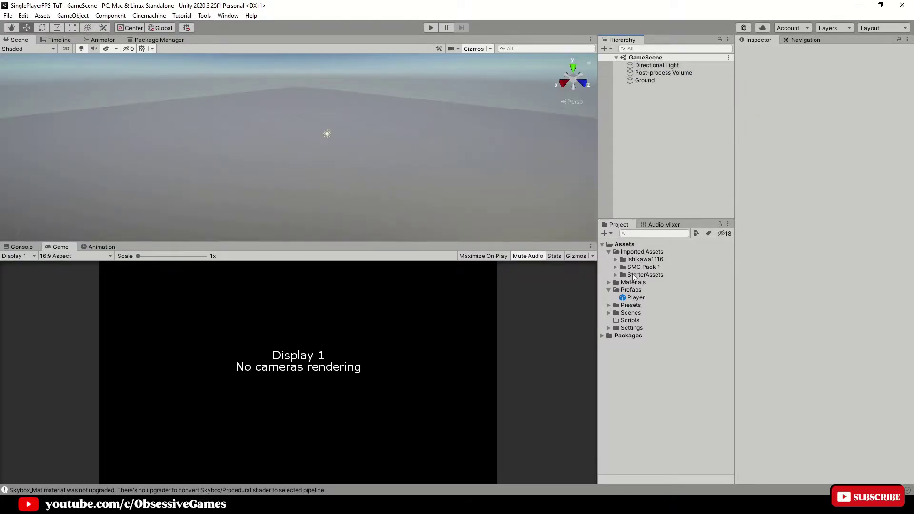
drag(629, 300, 649, 142)
click(432, 29)
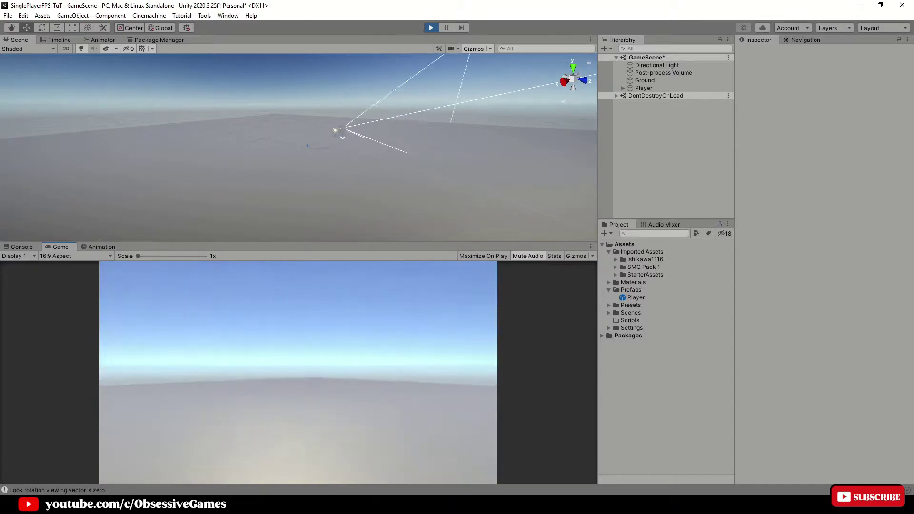
Stop play mode and add Rifle_00 from the gun pack's Black and common color Rifle prefabs to the scene
key(ctrl+p)
click(615, 259)
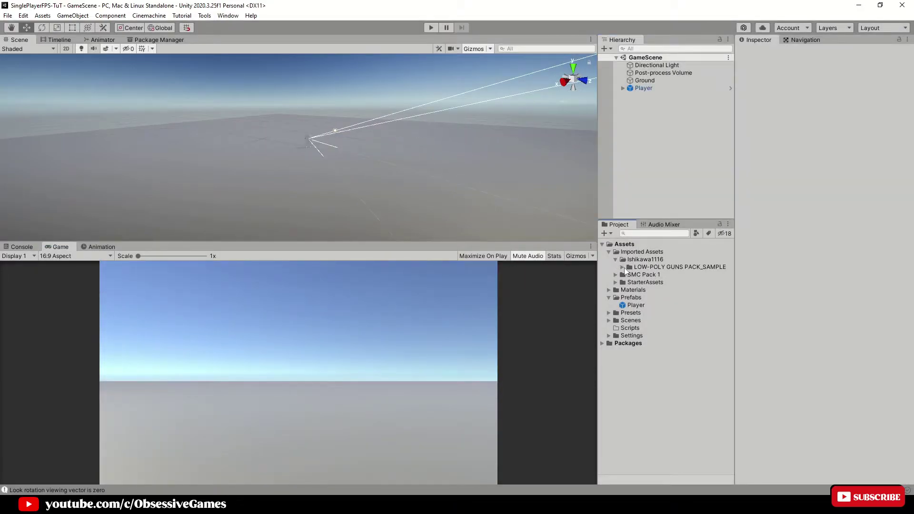
double_click(629, 268)
click(628, 297)
click(635, 305)
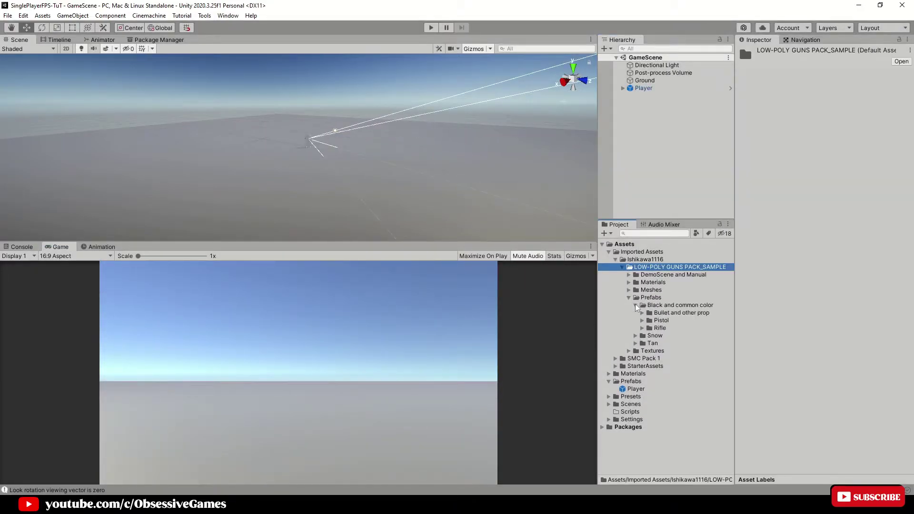
click(642, 328)
drag(670, 335, 645, 148)
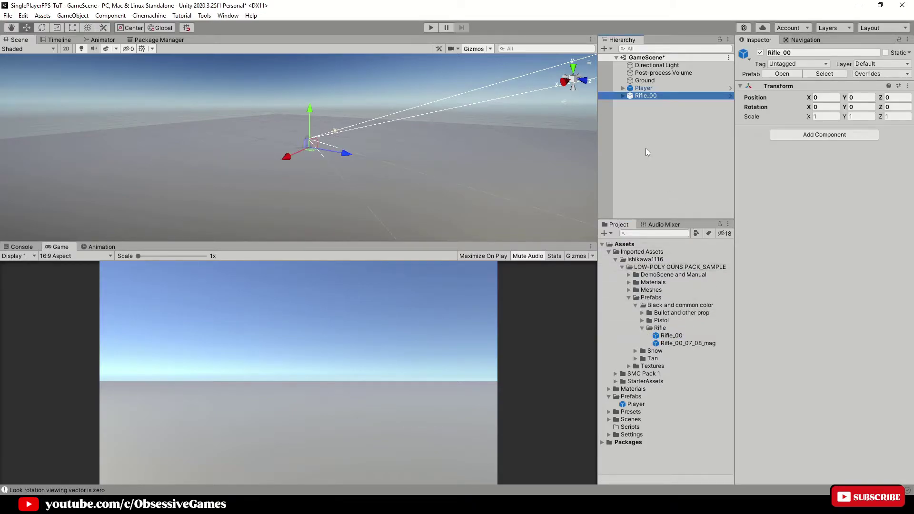
Move the rifle in front of the player and parent it under MainCamera
scroll(333, 143, up, 3)
drag(298, 143, 333, 132)
drag(644, 95, 648, 90)
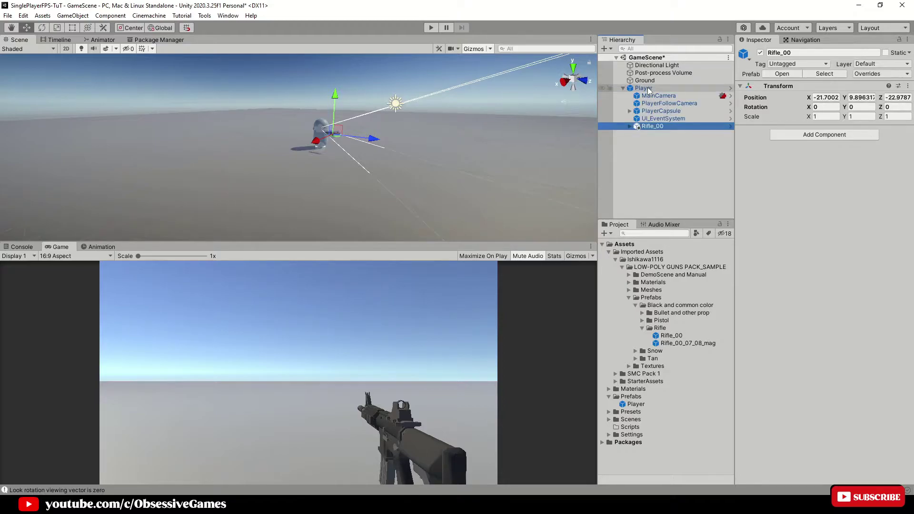
drag(649, 126, 662, 95)
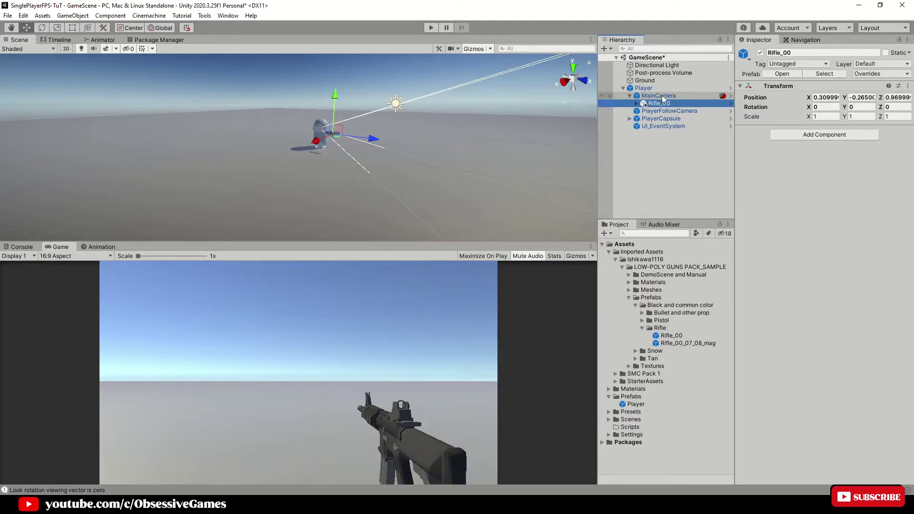
Create a new Canvas in the Hierarchy named 'UI Canvas'
click(622, 88)
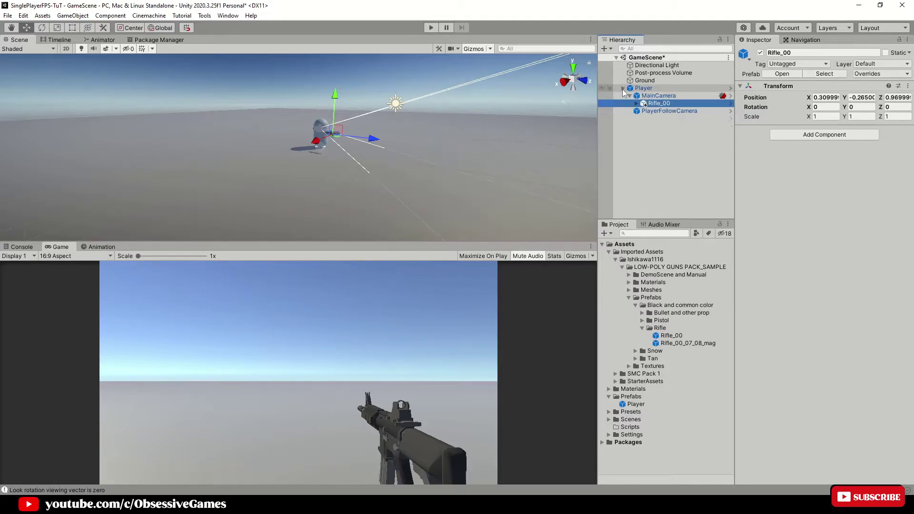
right_click(645, 116)
mouse_move(676, 318)
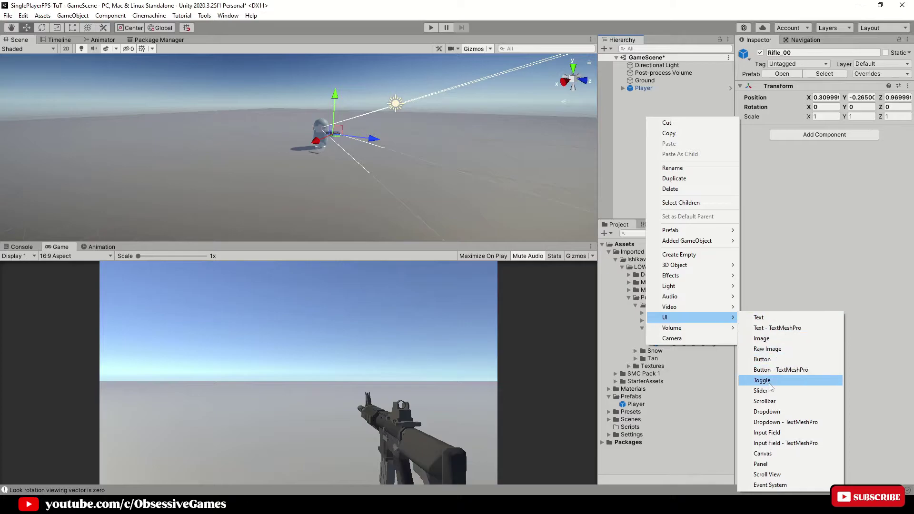
click(770, 454)
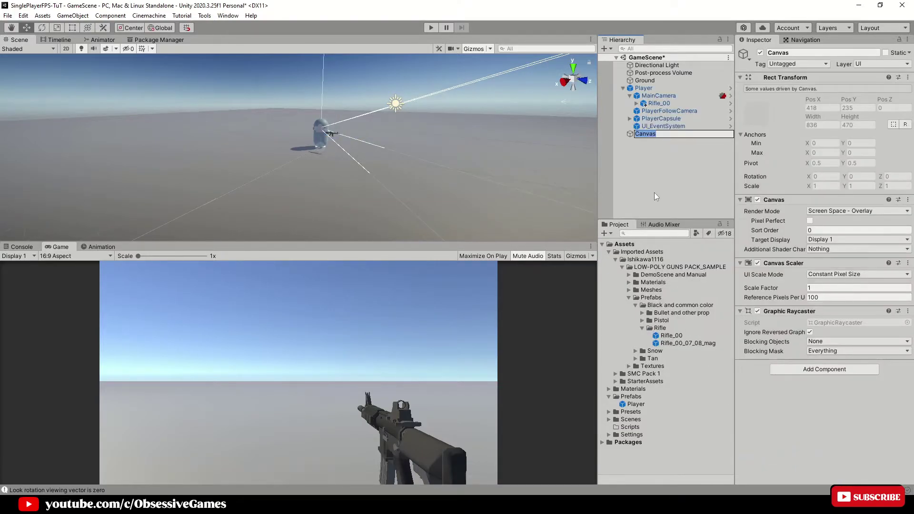
text(UI Canvas)
key(Return)
Add a UI Image named Crosshair under UI Canvas
right_click(654, 193)
click(761, 332)
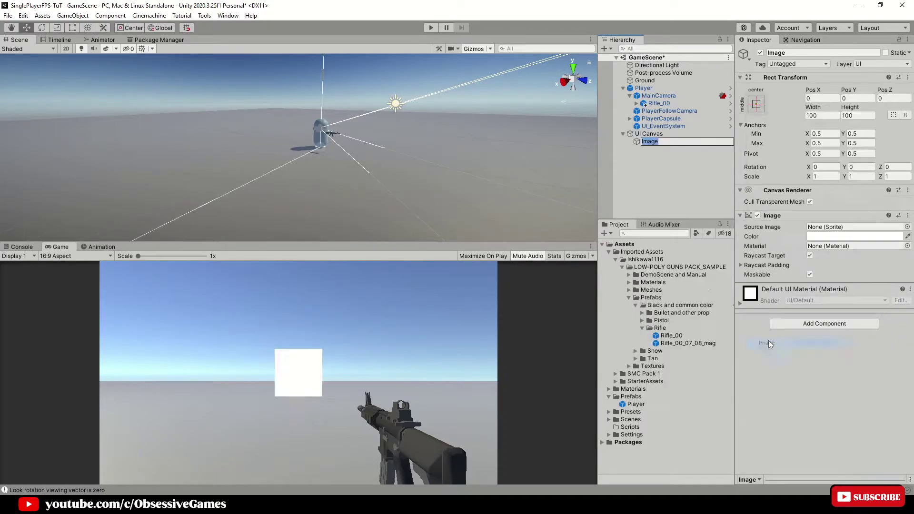
text(Crosshair)
key(Return)
Assign sprite 1 from SMC Pack 1's Pack folder as the Crosshair's Source Image
click(621, 267)
click(615, 259)
click(616, 267)
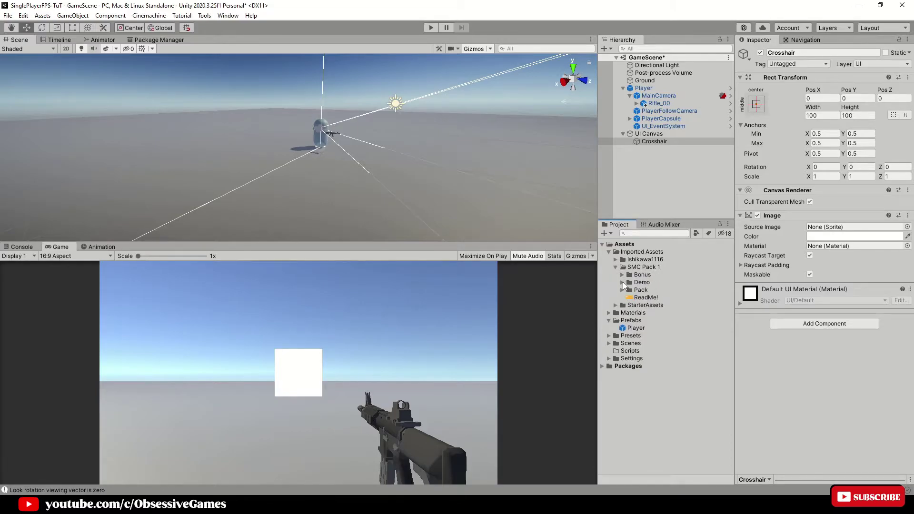
click(622, 290)
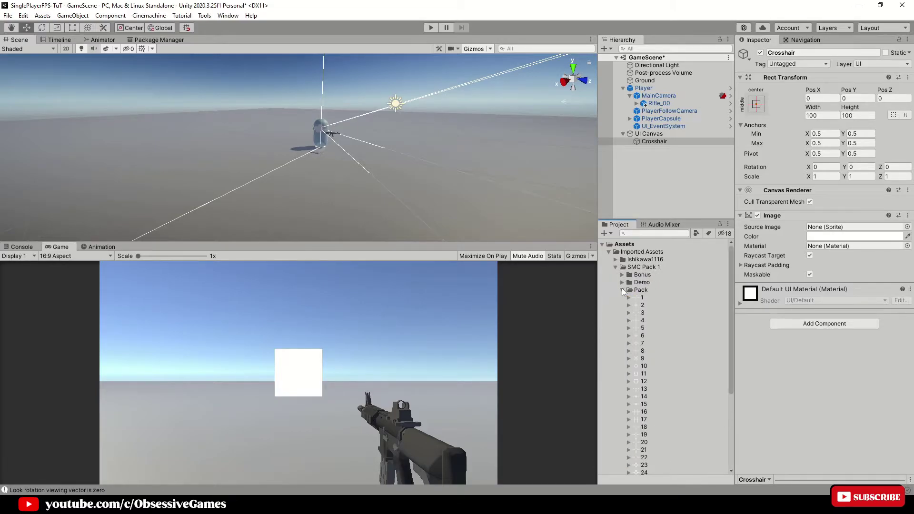
drag(638, 297, 819, 228)
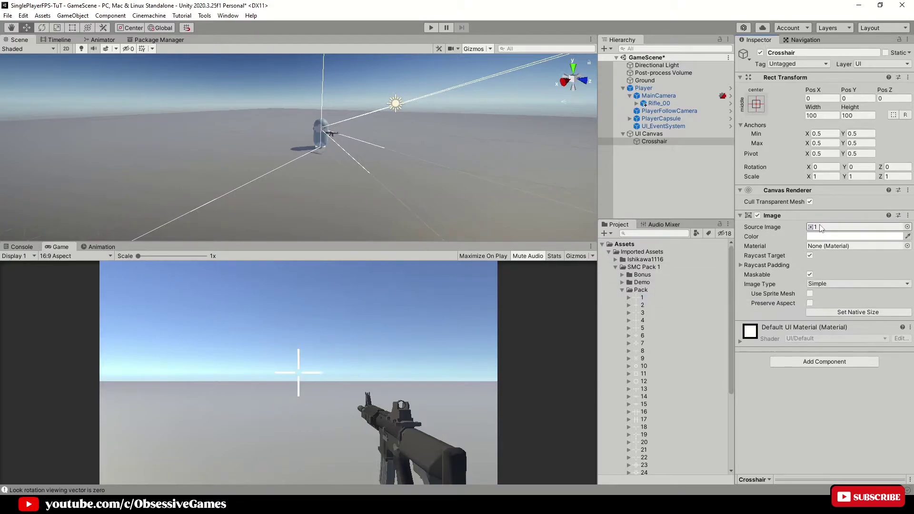
Set the Crosshair's size to 40 and run the game to check it
click(811, 116)
text(40)
key(Tab)
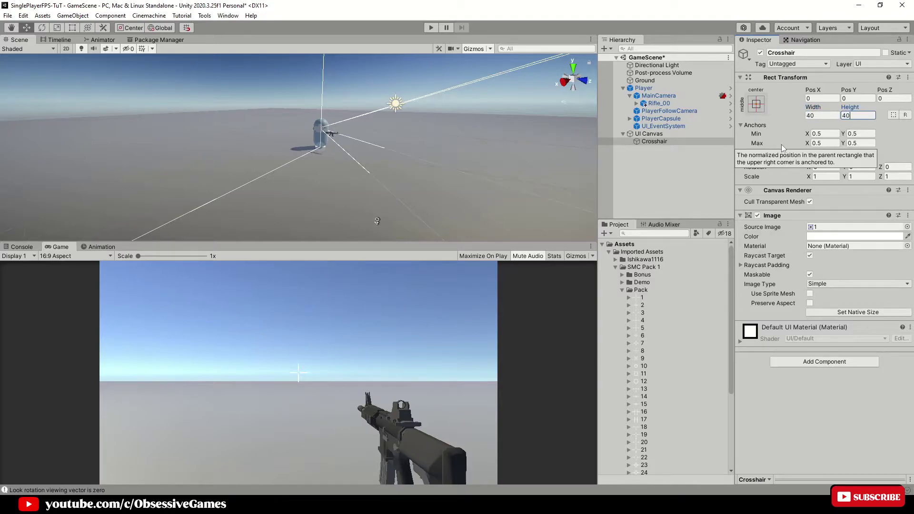
key(ctrl+p)
click(387, 302)
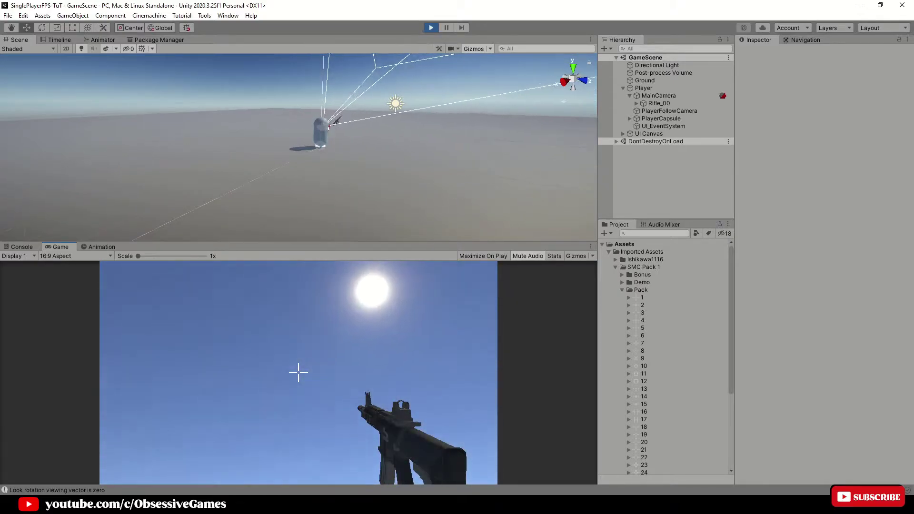
Walk the player forward to test the rifle and crosshair, then release look control
key(w)
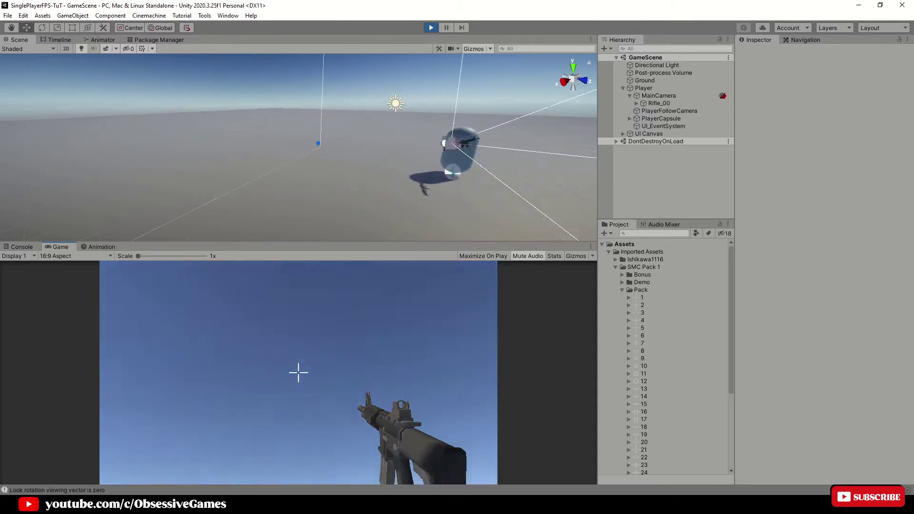
key(Escape)
Stop play mode and create a cube at the world origin named Enemy
click(431, 28)
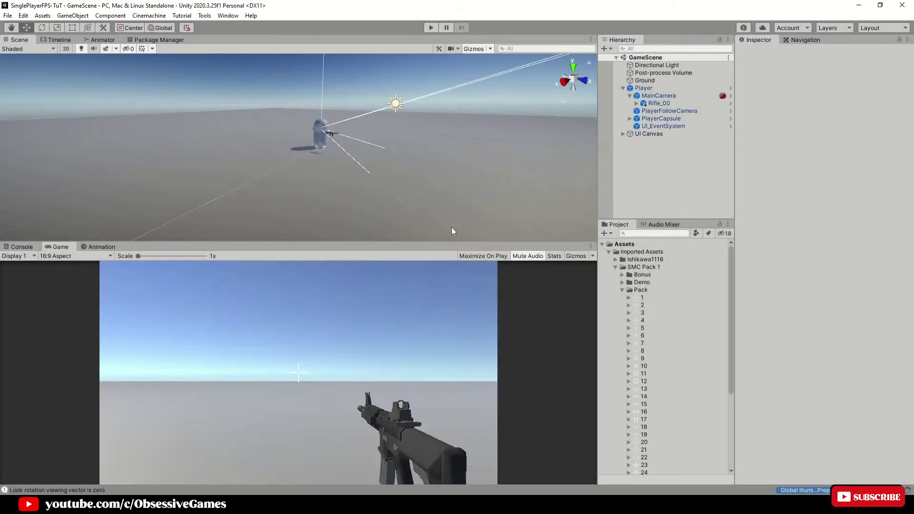
click(616, 266)
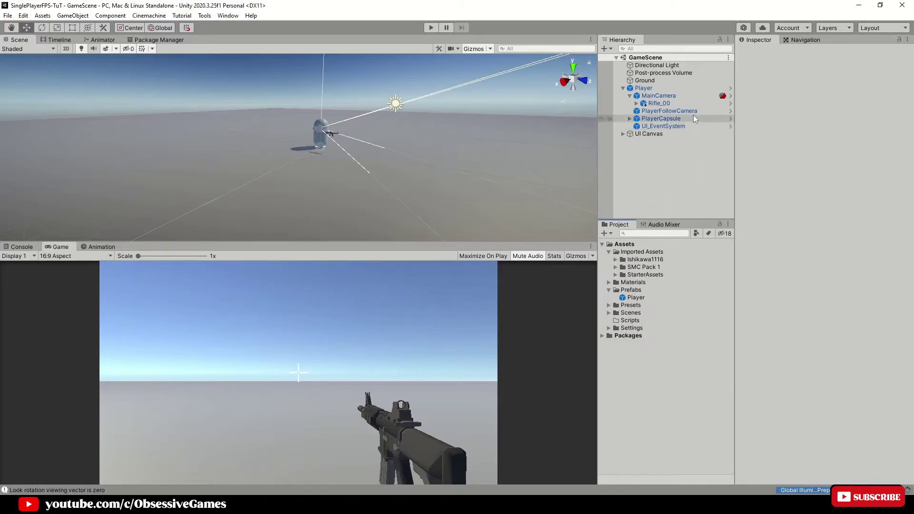
right_click(639, 150)
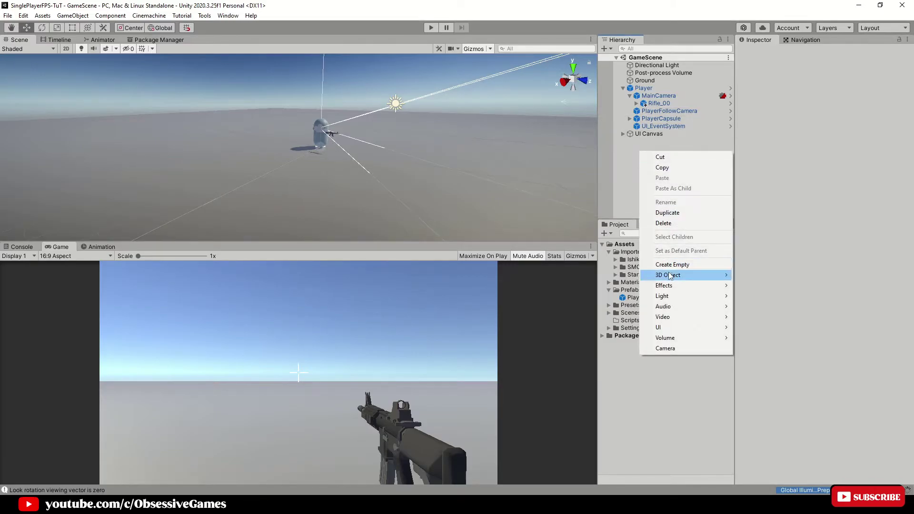
mouse_move(670, 276)
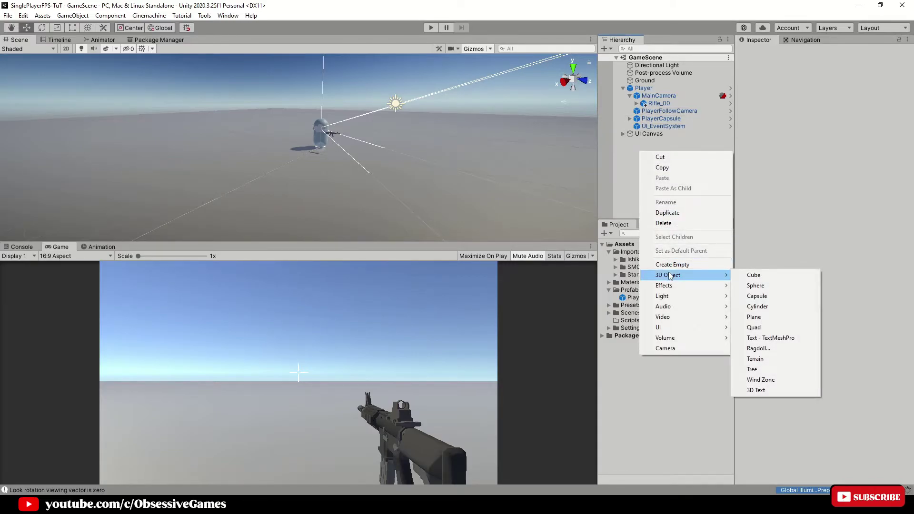
click(756, 276)
right_click(804, 78)
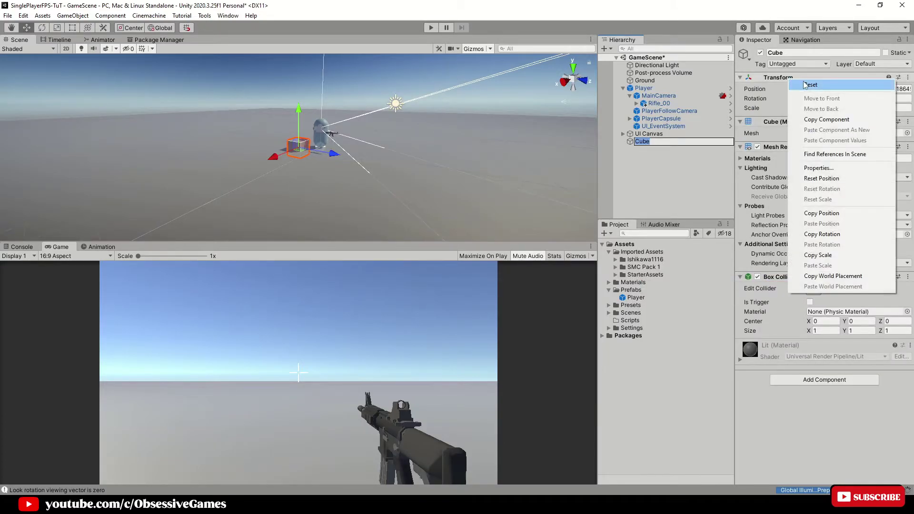
click(803, 83)
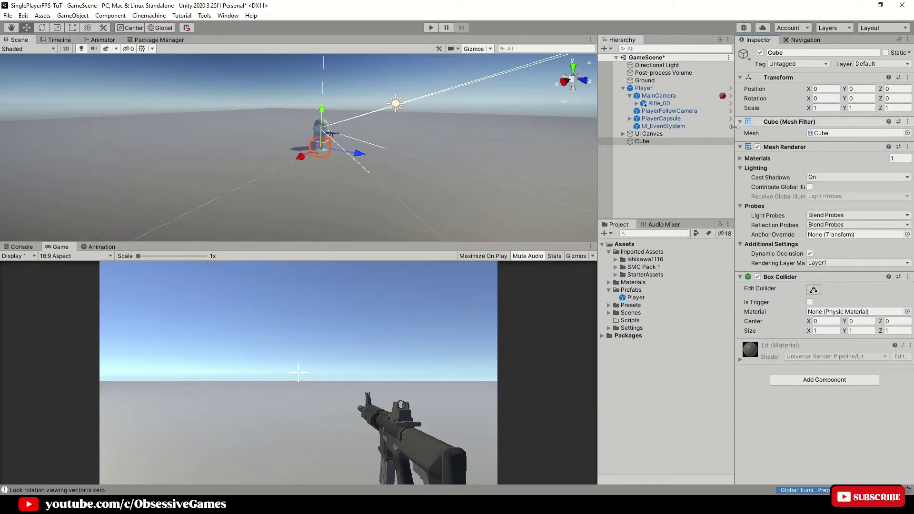
click(642, 141)
click(642, 142)
text(Enemy)
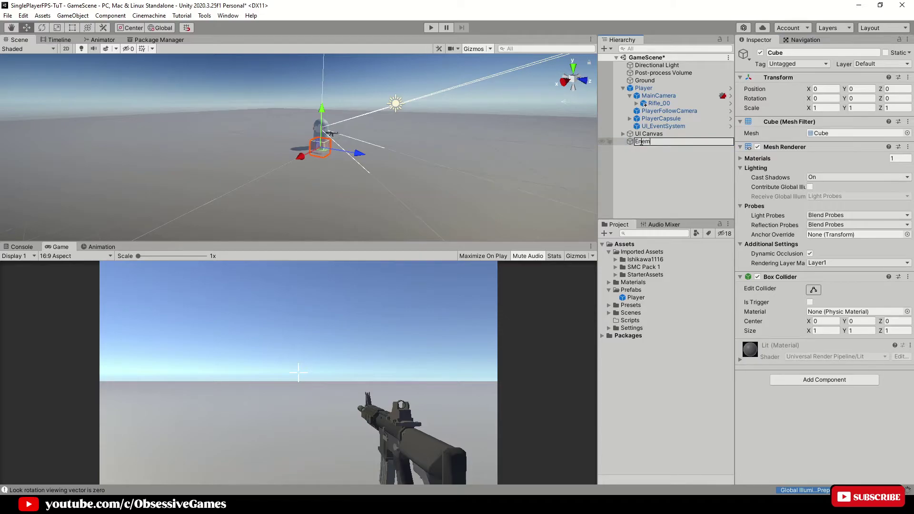
key(Return)
Create a new 'Enemy' tag and assign it to the Enemy cube
click(790, 63)
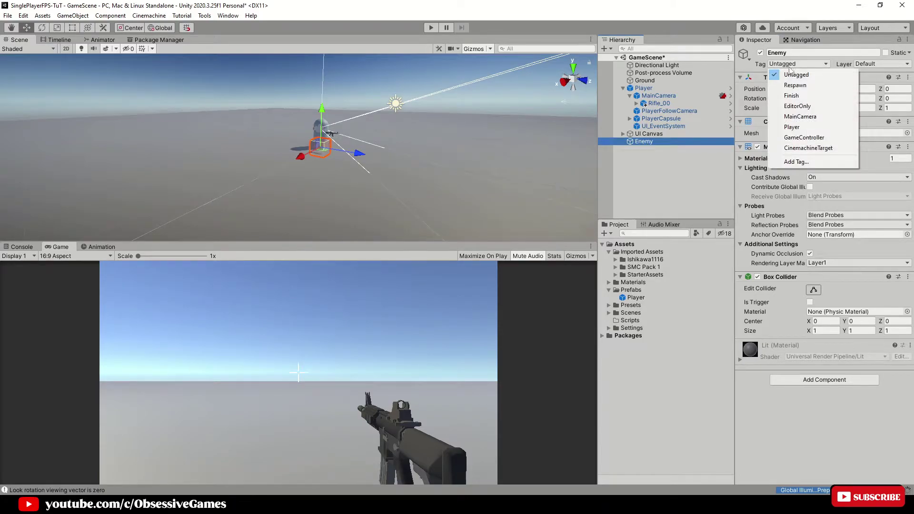
click(793, 162)
click(886, 97)
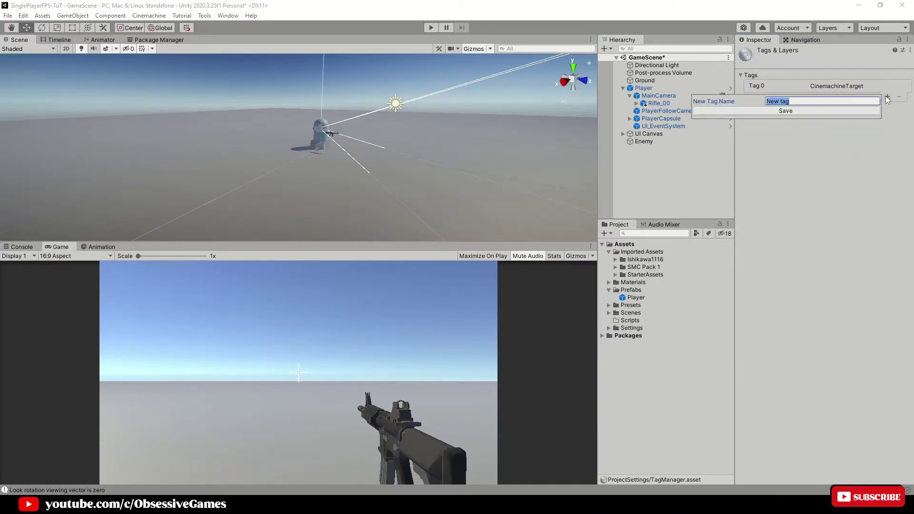
text(Enemy)
key(Return)
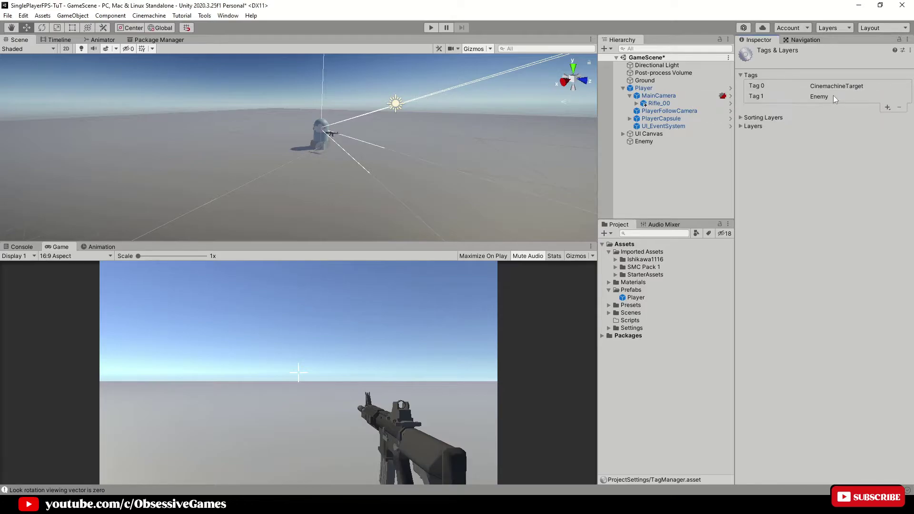
click(646, 141)
click(798, 64)
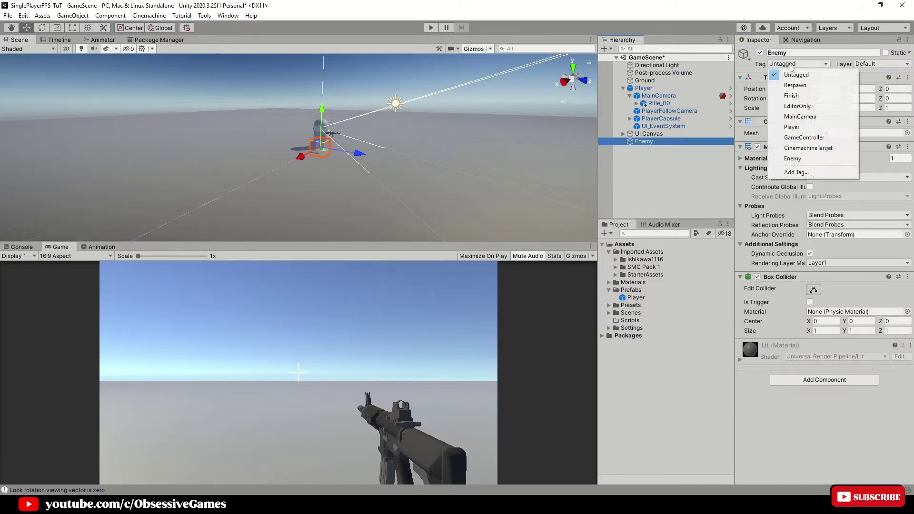
click(792, 158)
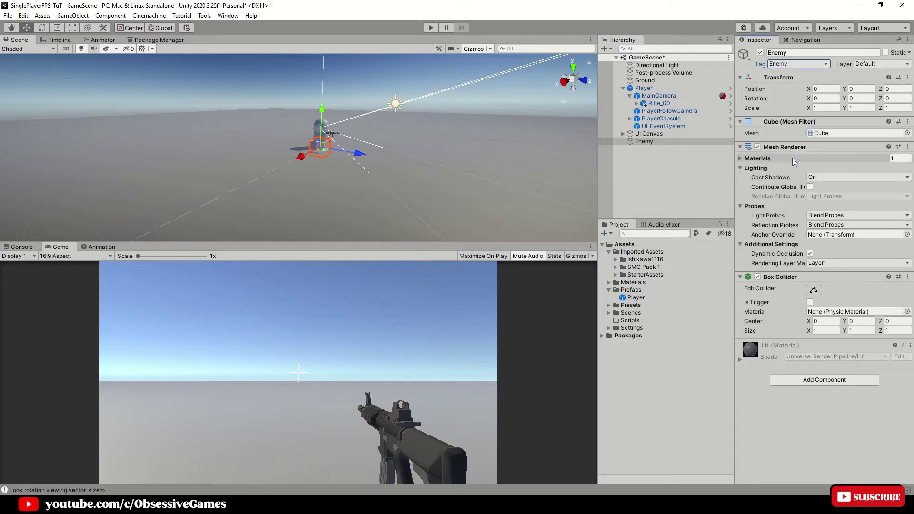
Create a new material named EnemyTemp in the Materials folder
click(609, 252)
click(609, 267)
click(609, 260)
right_click(624, 260)
mouse_move(695, 10)
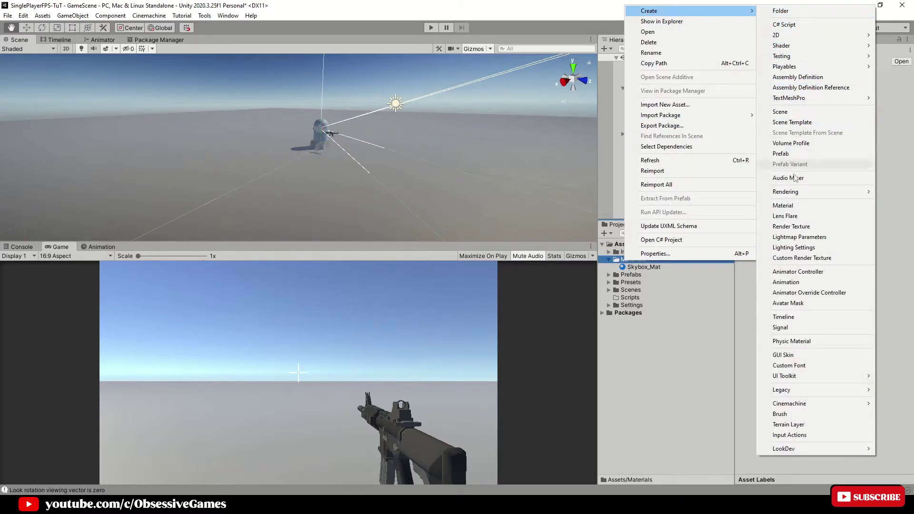
click(790, 205)
text(EnemyTemp)
key(Return)
Set EnemyTemp's base colour to red and apply it to the Enemy cube
click(813, 150)
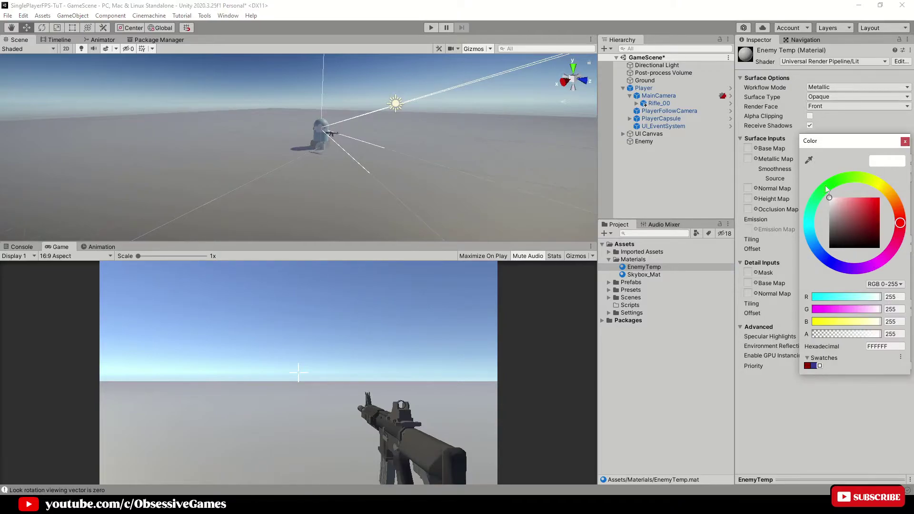
drag(830, 199, 872, 203)
click(904, 141)
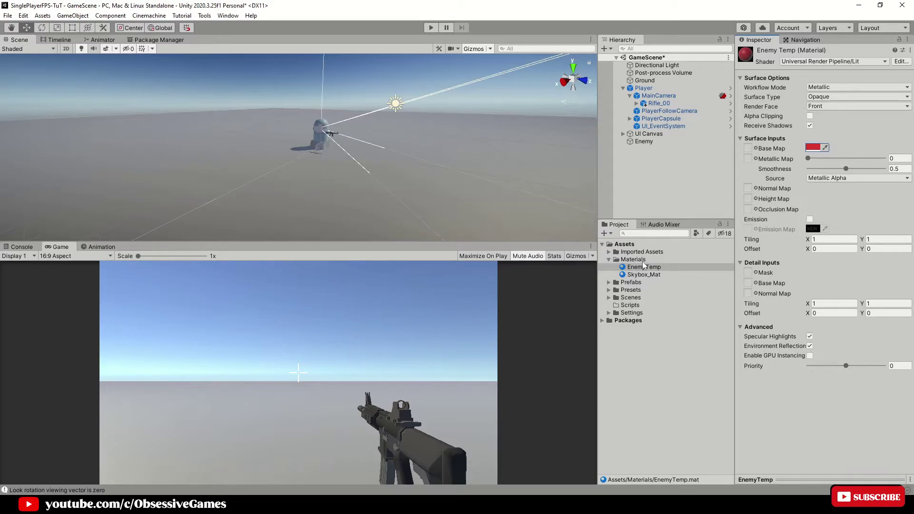
drag(643, 266, 649, 141)
click(649, 142)
Set the Enemy cube's Scale Y to 2 and Position Y to 1, moving it away from the player
click(858, 107)
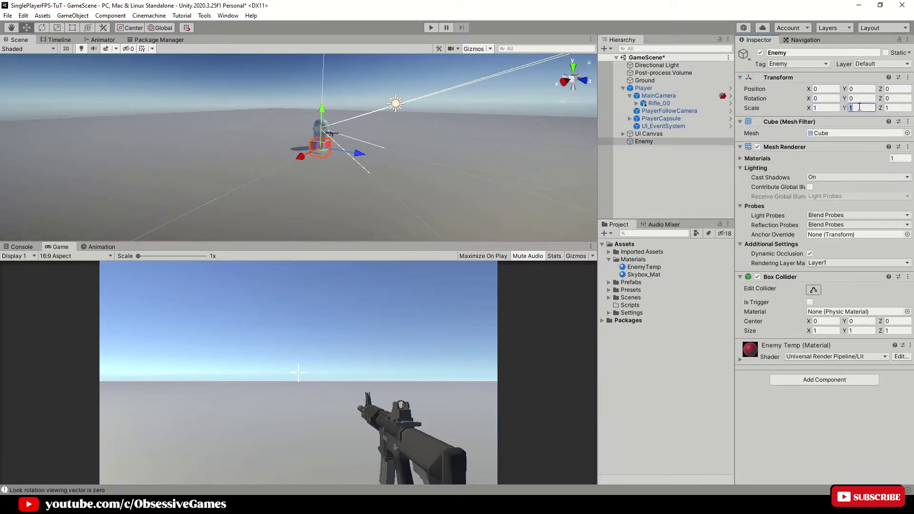
text(2)
click(860, 89)
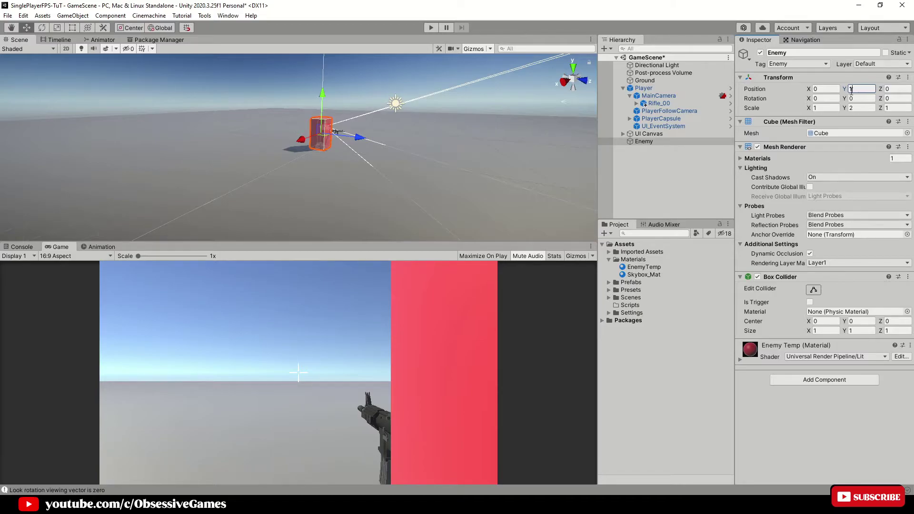
text(1)
mouse_move(340, 152)
right_down()
mouse_move(359, 175)
mouse_move(336, 143)
right_up()
drag(336, 141, 477, 147)
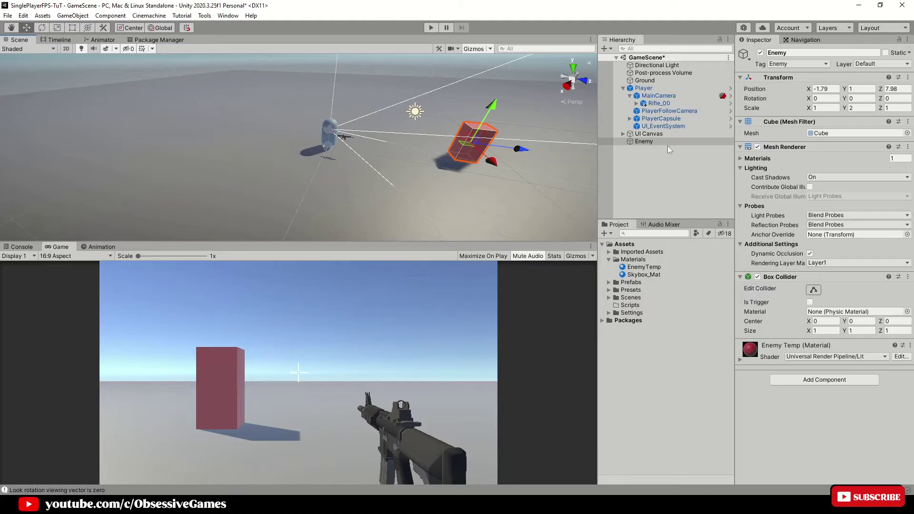
Save Enemy as a prefab in Prefabs and set its Position X and Z to 0
drag(641, 142, 631, 286)
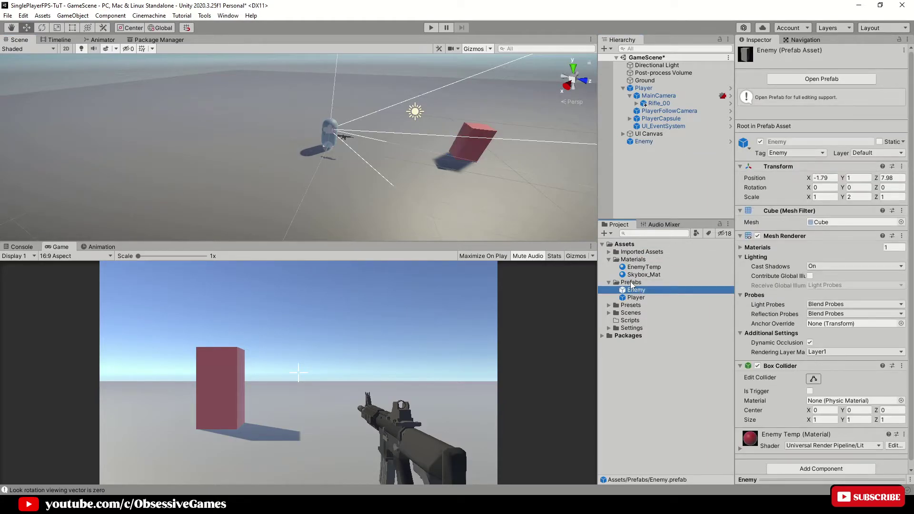
click(824, 180)
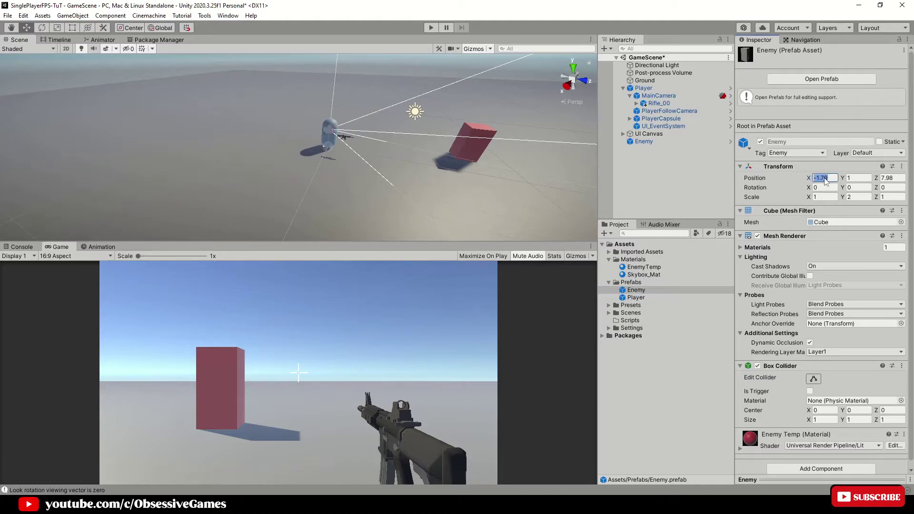
text(0)
key(Tab)
text(0)
Inside the Enemy prefab, add a child Particle System and set its Position Y to 0.35
double_click(637, 290)
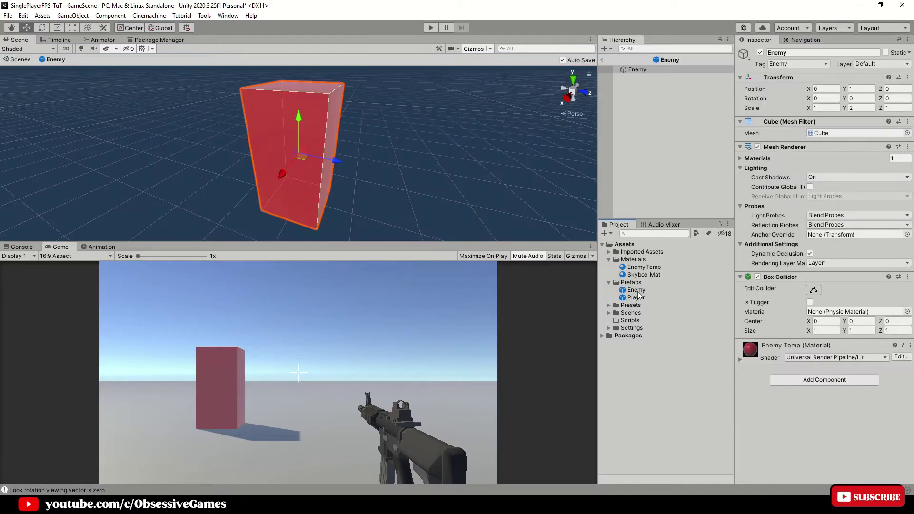
right_click(660, 116)
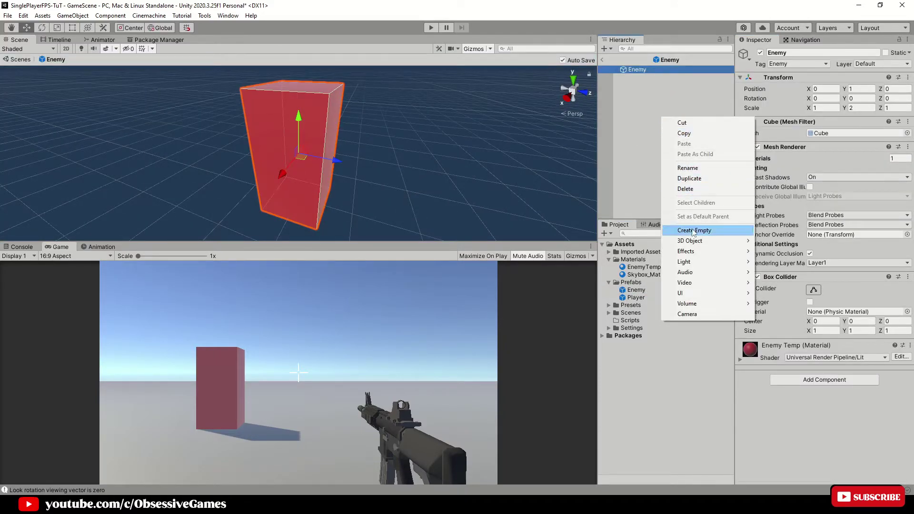
mouse_move(694, 252)
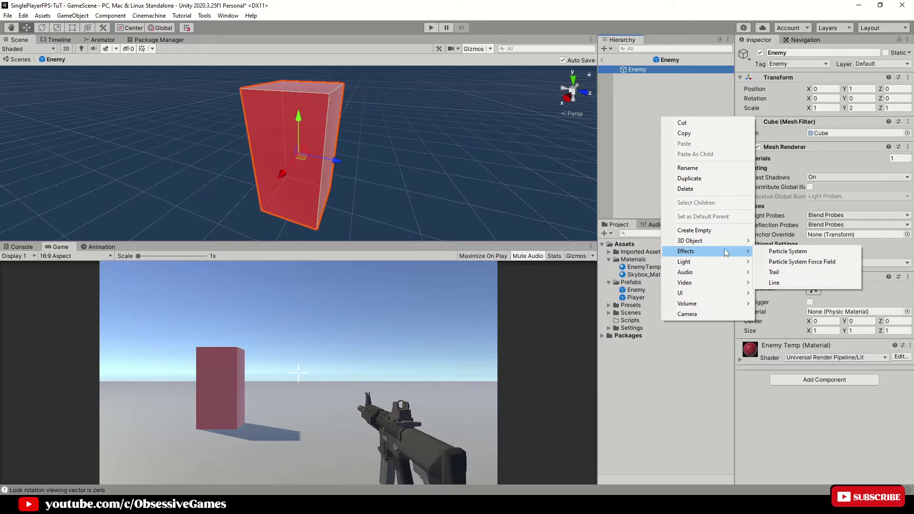
click(779, 254)
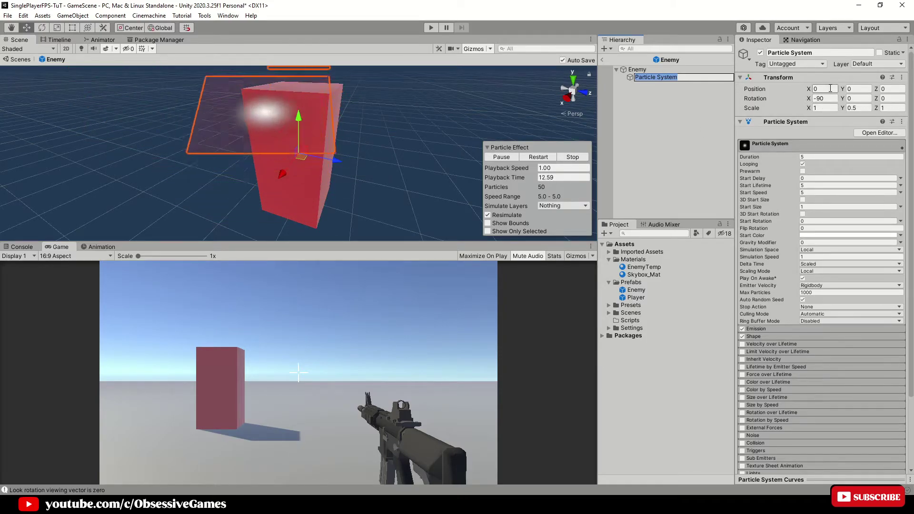
click(853, 89)
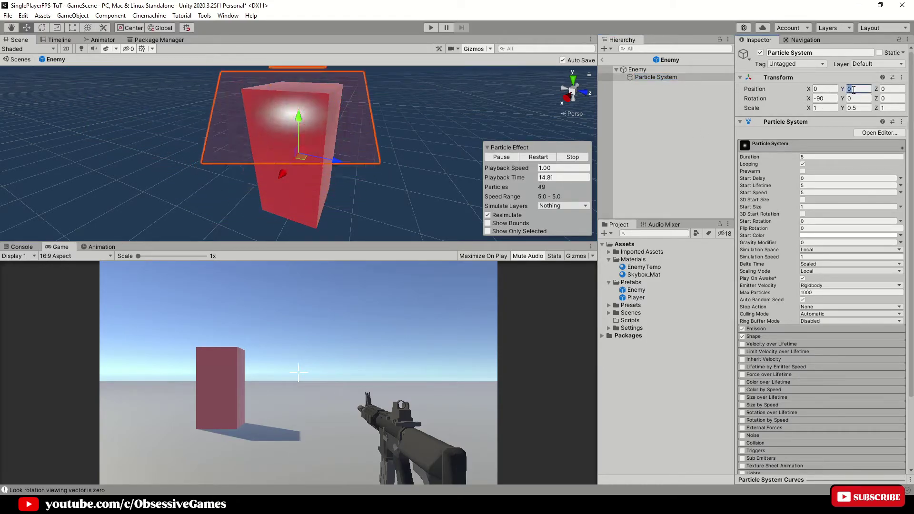
text(0.85)
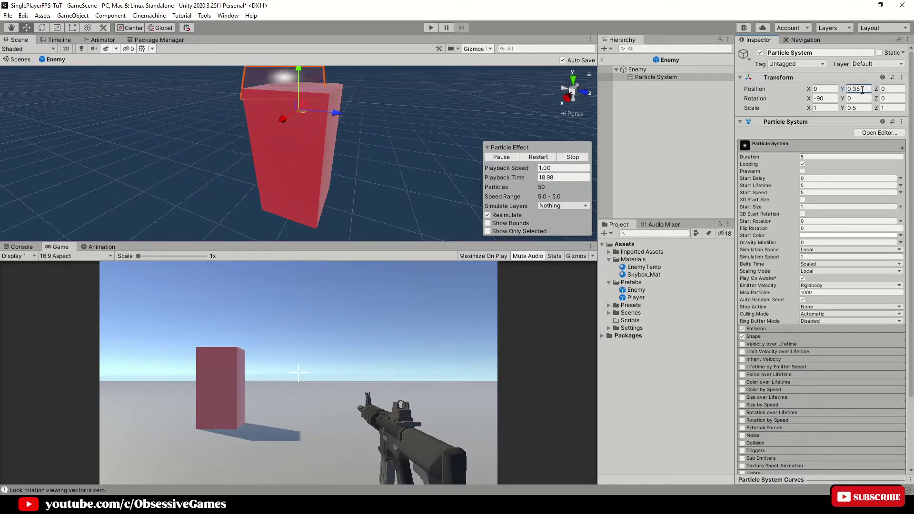
click(888, 90)
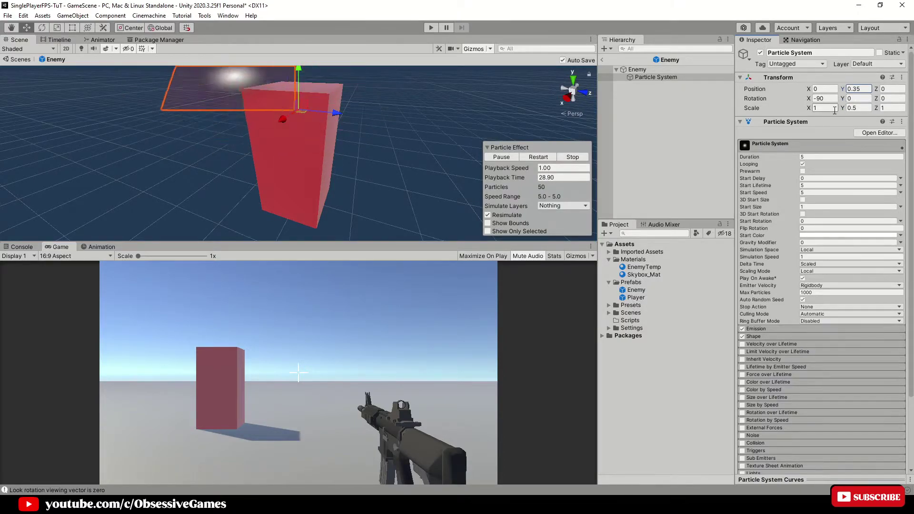
click(857, 108)
Set the particles' Scale Y 1, Duration 1 without looping, Start Lifetime 0.4 and Start Speed 4
text(1)
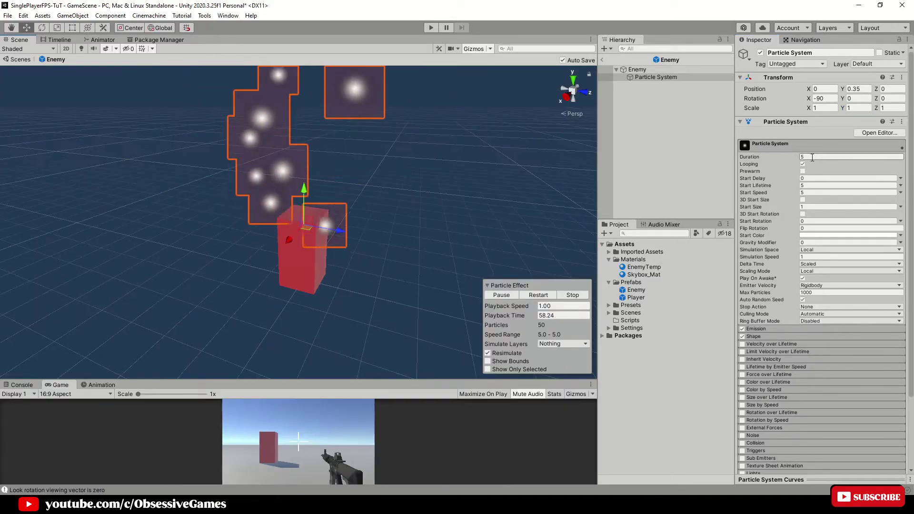
click(816, 155)
text(1)
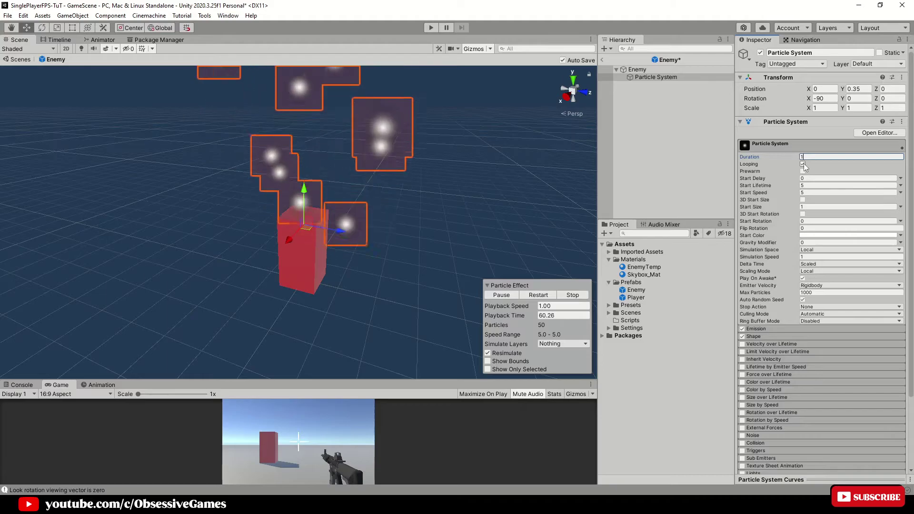
click(803, 164)
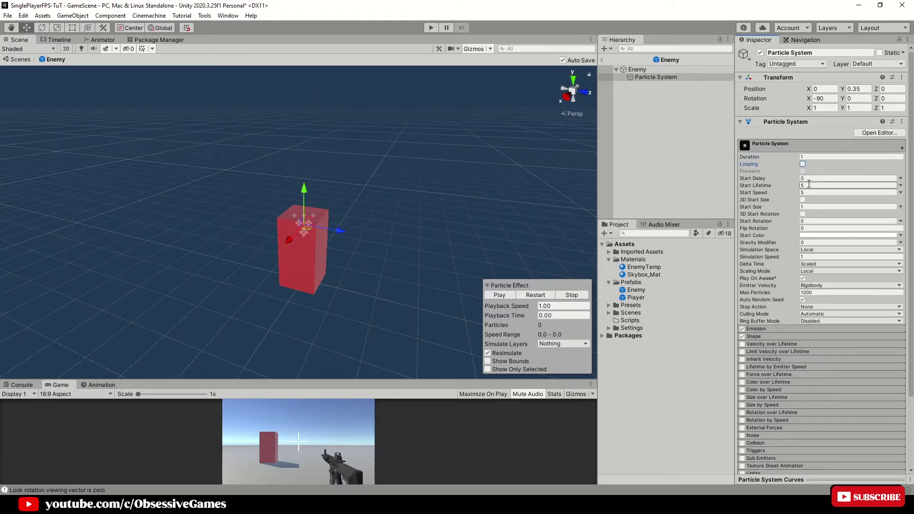
click(809, 185)
text(0.4)
click(807, 192)
text(4)
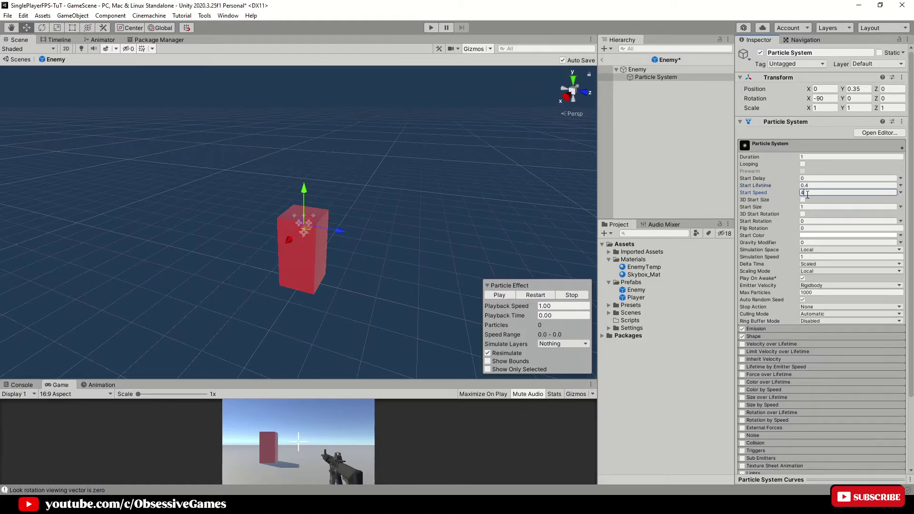
Give the particles Start Size 0.3, a red Start Color, and a new Gravity Modifier
click(807, 206)
key(BackSpace)
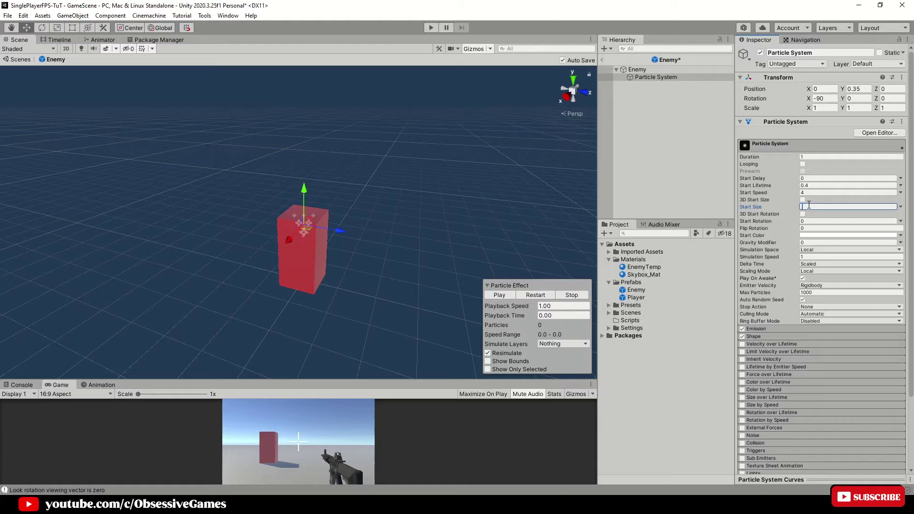
text(0.3)
click(811, 235)
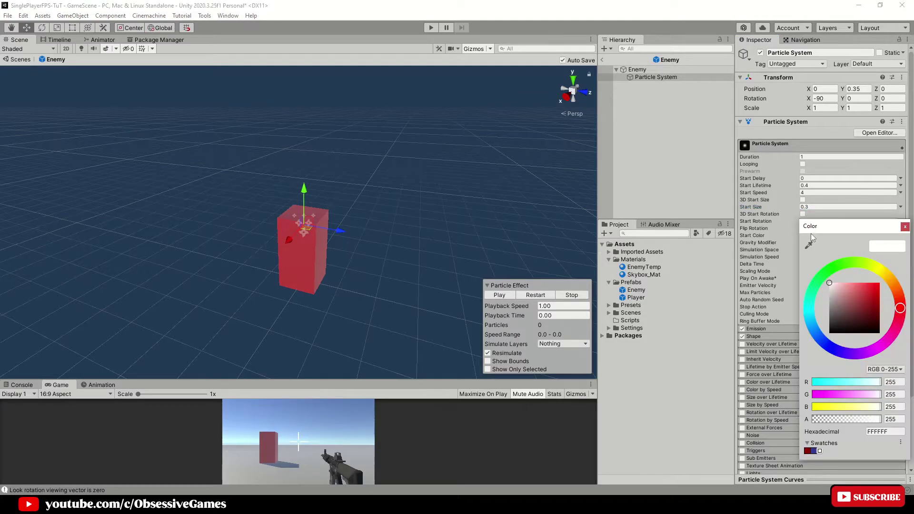
drag(842, 281, 871, 283)
click(904, 228)
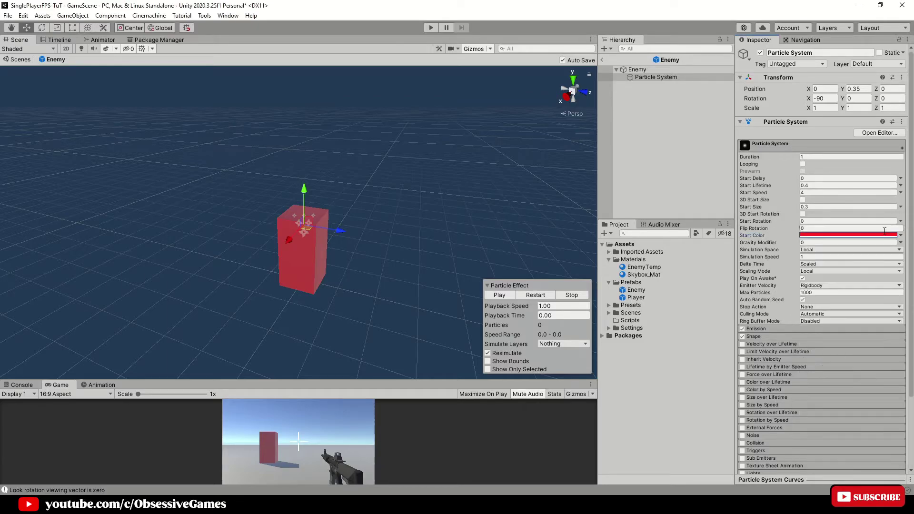
click(815, 242)
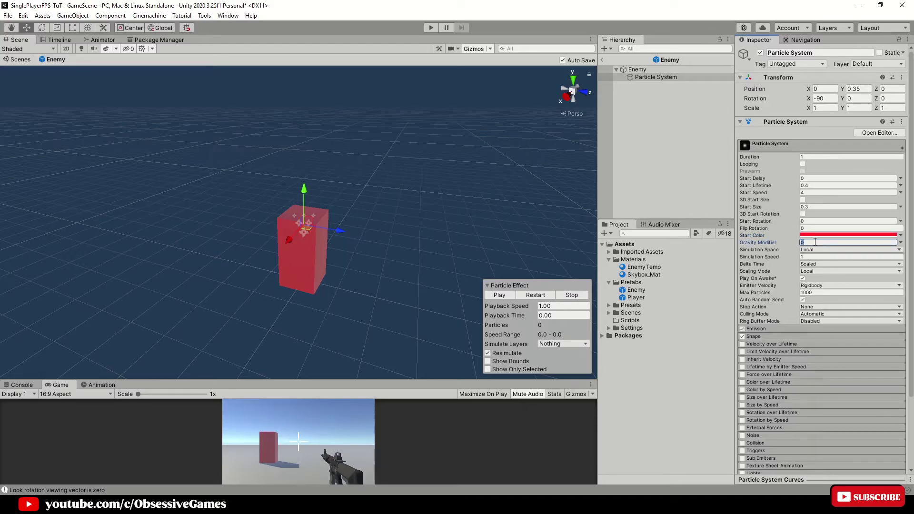
Set Gravity Modifier to 2 and Simulation Speed to 2
text(2)
click(814, 257)
text(2)
click(790, 149)
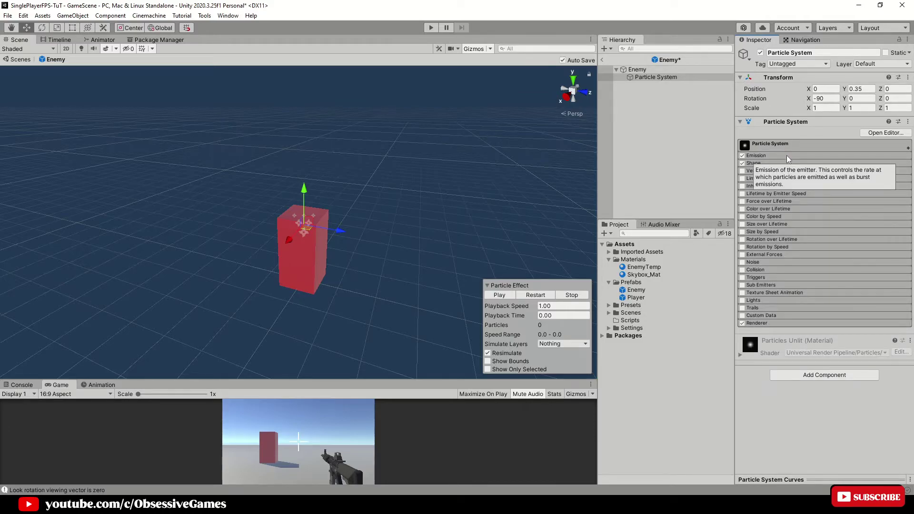
In Emission, set Rate over Time to 0 and add a 30-particle burst
click(786, 155)
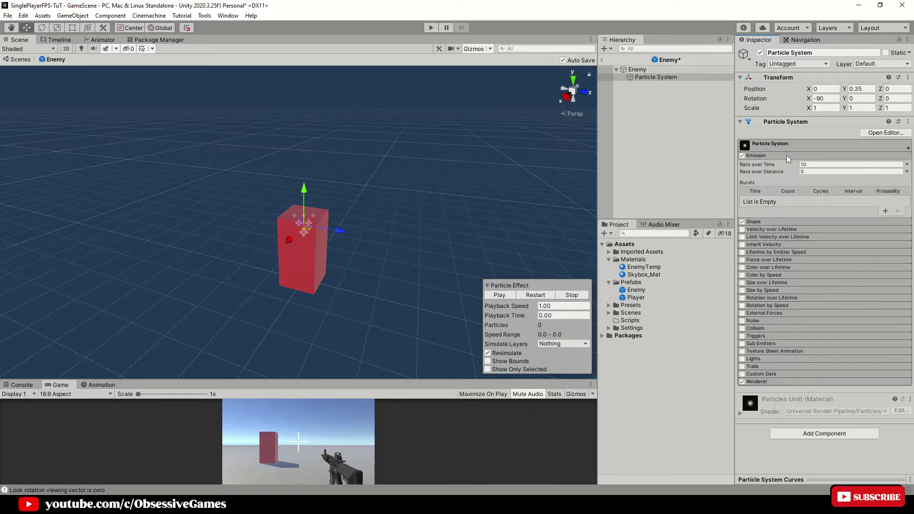
click(811, 164)
double_click(811, 165)
text(0)
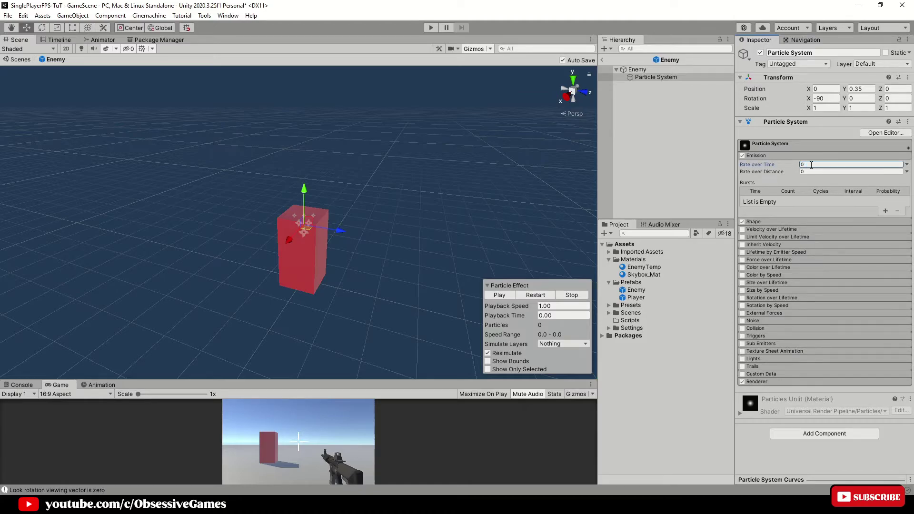
click(883, 210)
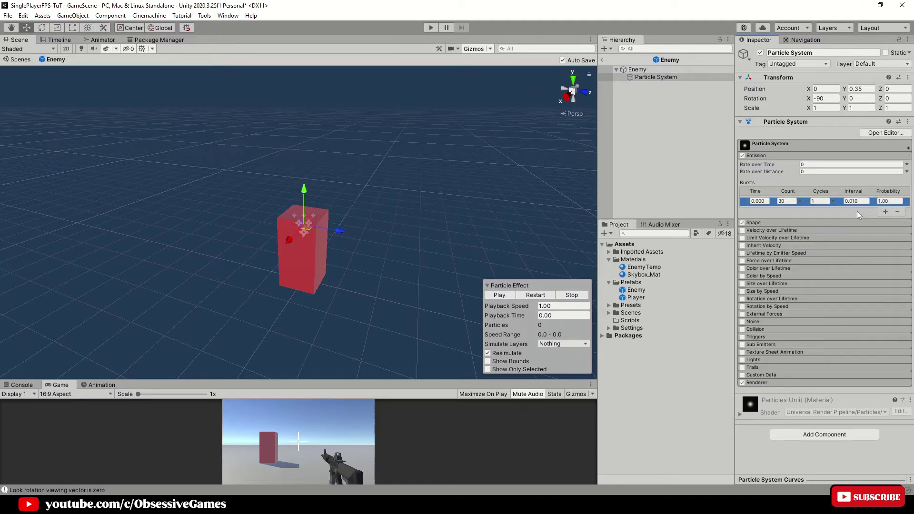
Make the Shape module emit from a Box with Randomize and Spherize Direction 1
click(801, 156)
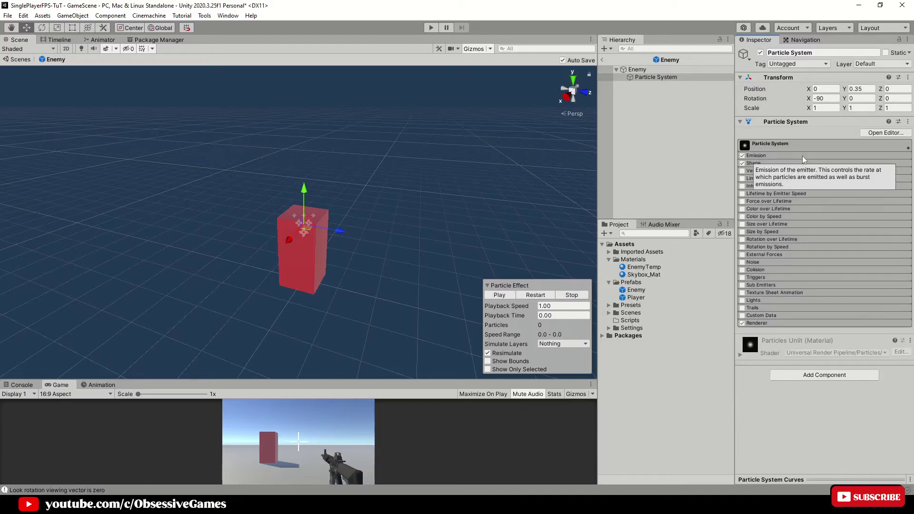
click(793, 163)
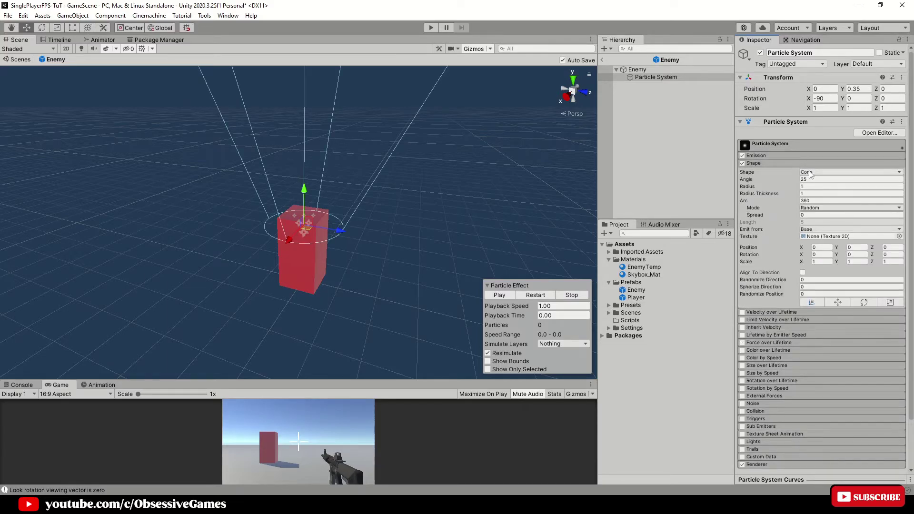
click(808, 171)
click(822, 223)
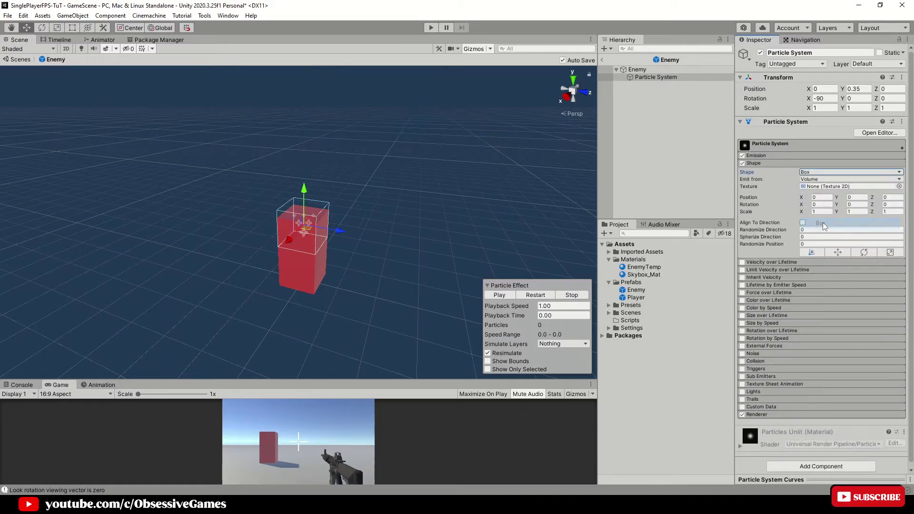
click(815, 229)
text(1)
click(808, 237)
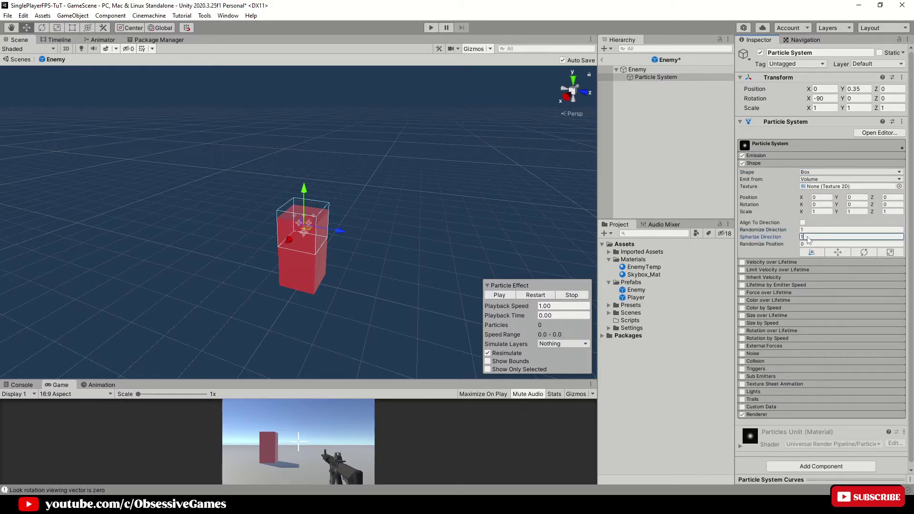
Rename the Enemy's particle system to BloodEffect
text(1)
click(656, 78)
text(Blood)
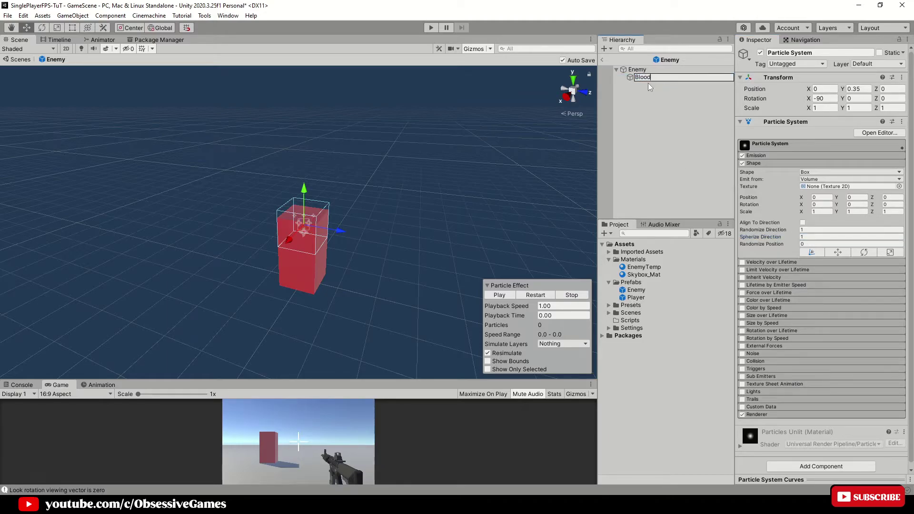
text(Sffect)
key(Return)
Preview the particle burst, then turn off Play On Awake in the main settings
click(506, 295)
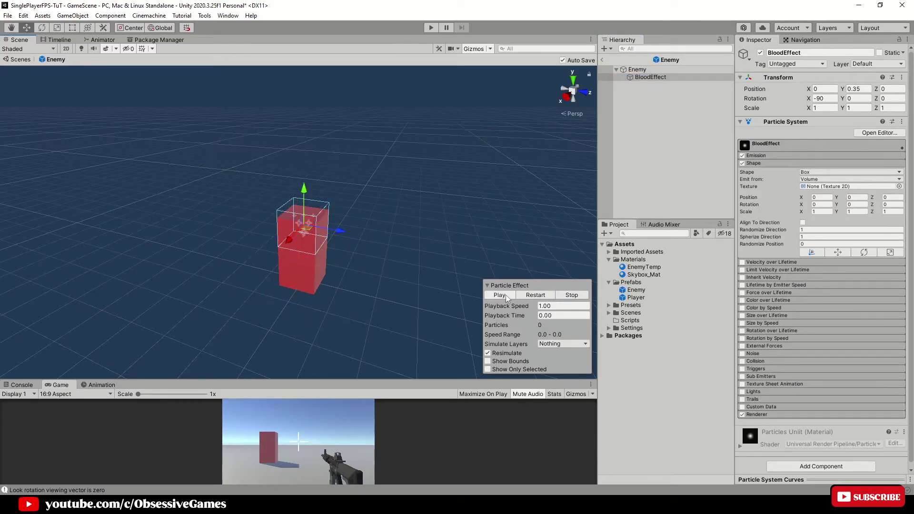
click(766, 144)
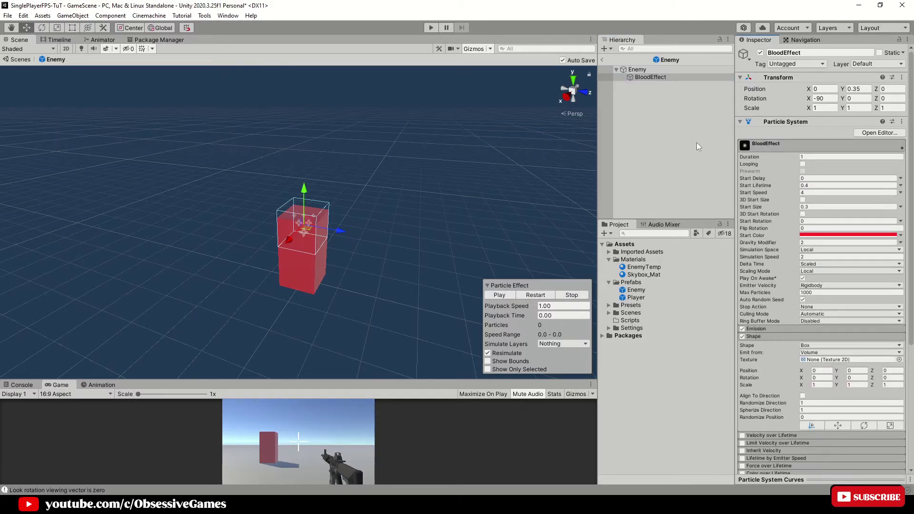
click(802, 278)
Leave Enemy prefab editing, save GameScene, and resize the game view preview
click(600, 59)
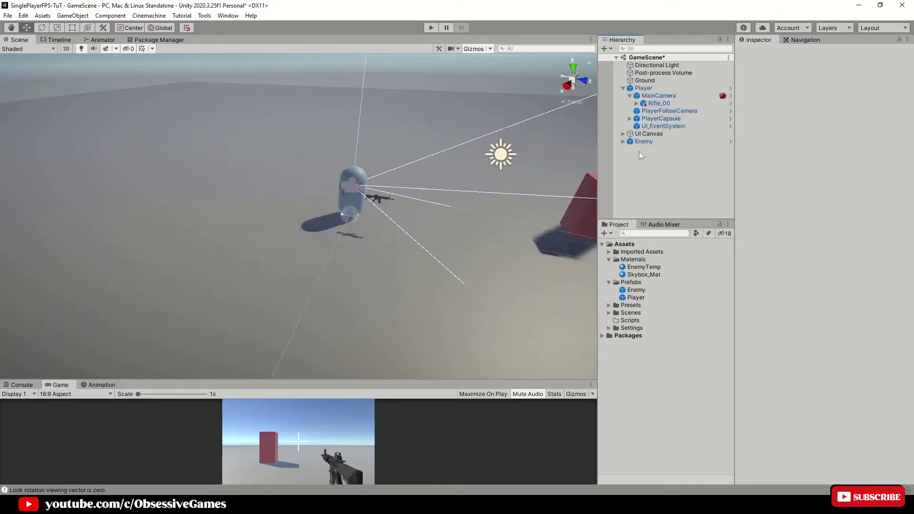
key(ctrl+s)
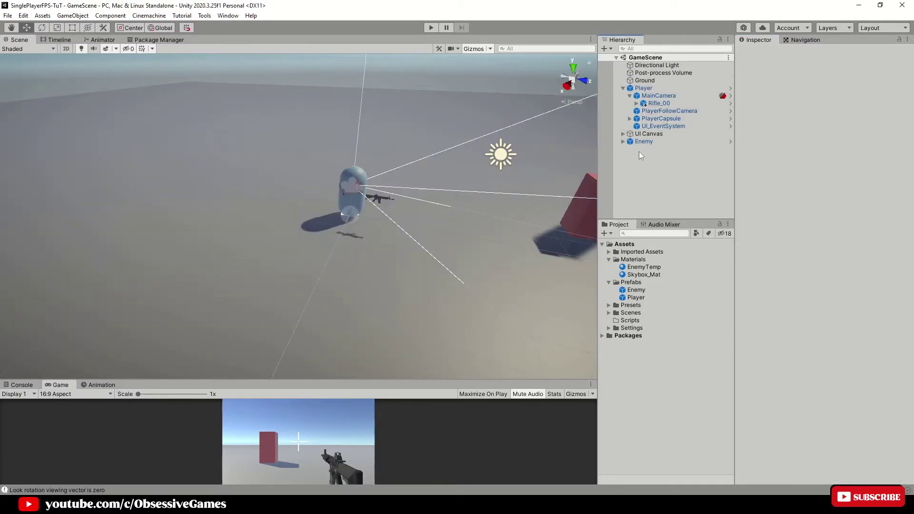
click(623, 89)
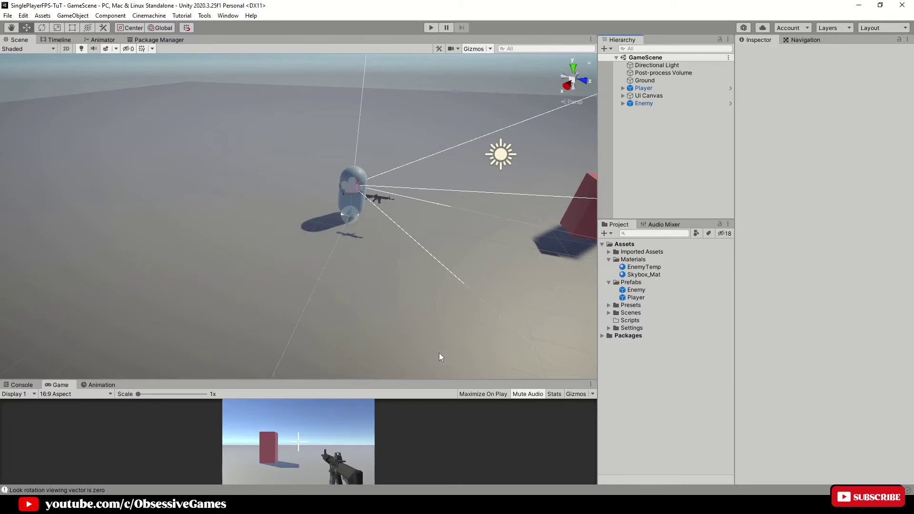
drag(421, 379, 422, 256)
drag(477, 258, 477, 271)
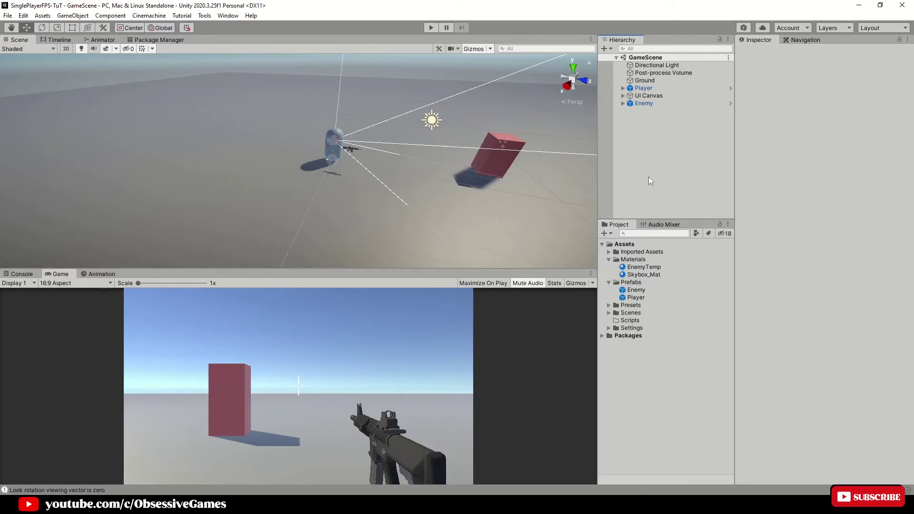
Navigate to Imported Assets > StarterAssets > InputSystem and start renaming the StarterAssets actions asset
click(608, 252)
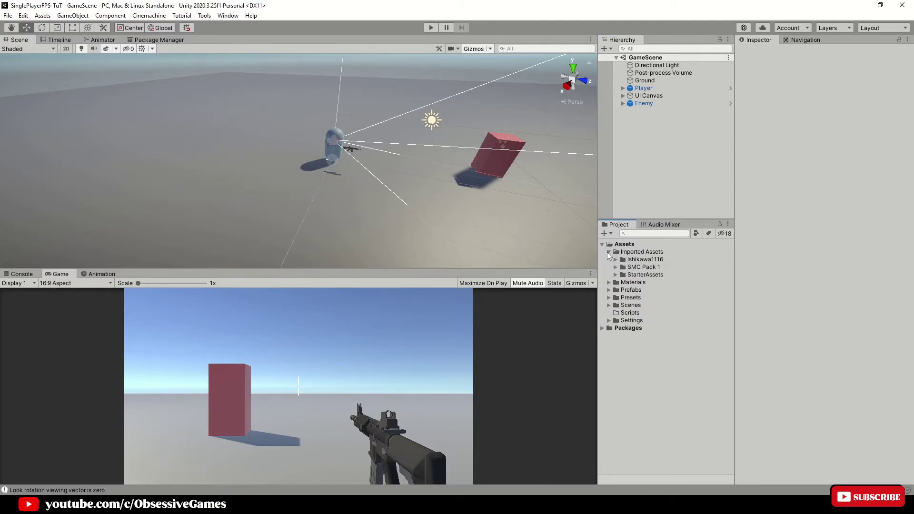
click(616, 275)
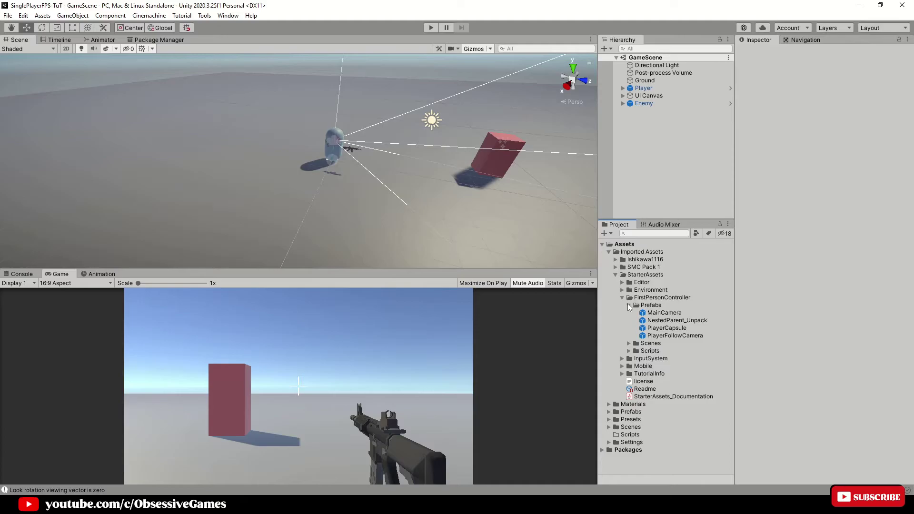
click(628, 305)
click(621, 297)
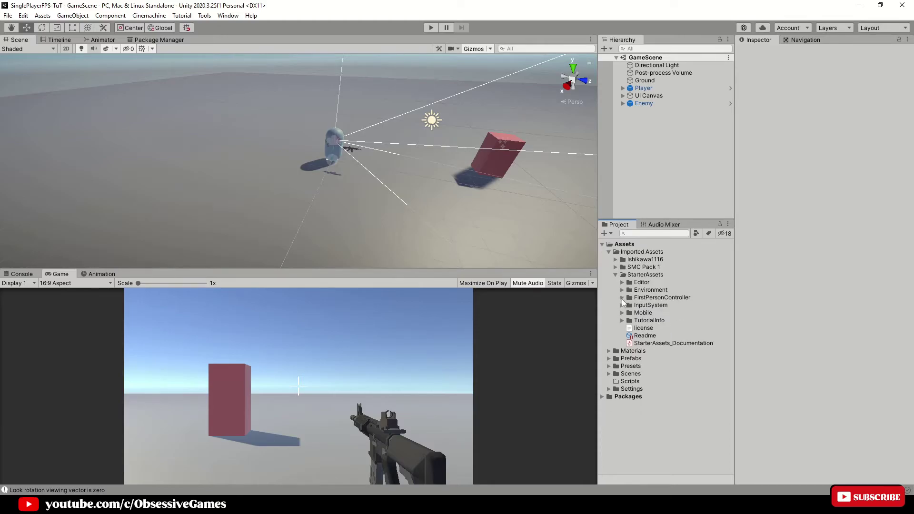
click(622, 305)
click(656, 312)
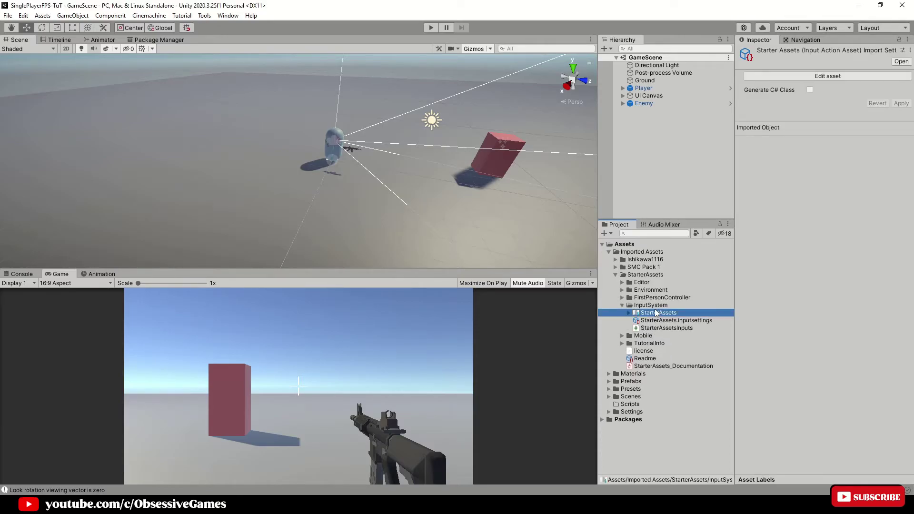
click(656, 312)
Name the asset InputManager and open its actions editor docked in the bottom panel
text(InputManager)
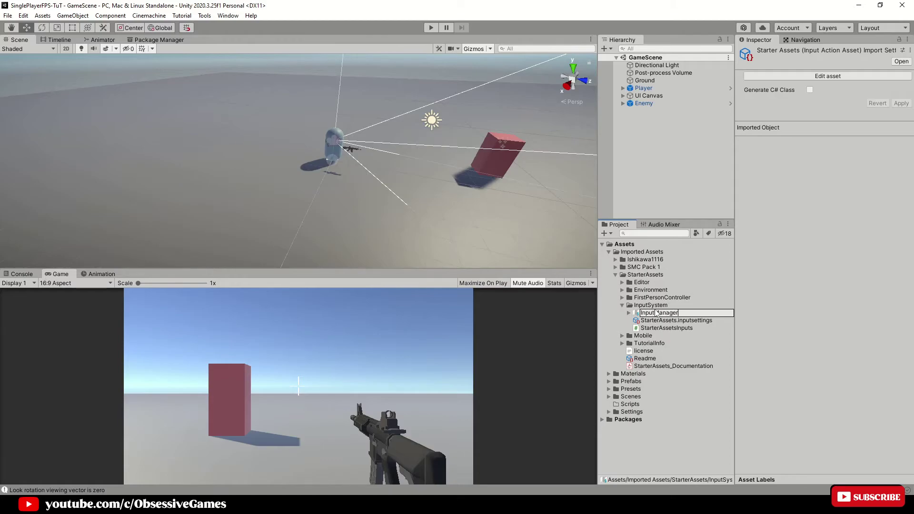
key(Return)
double_click(657, 312)
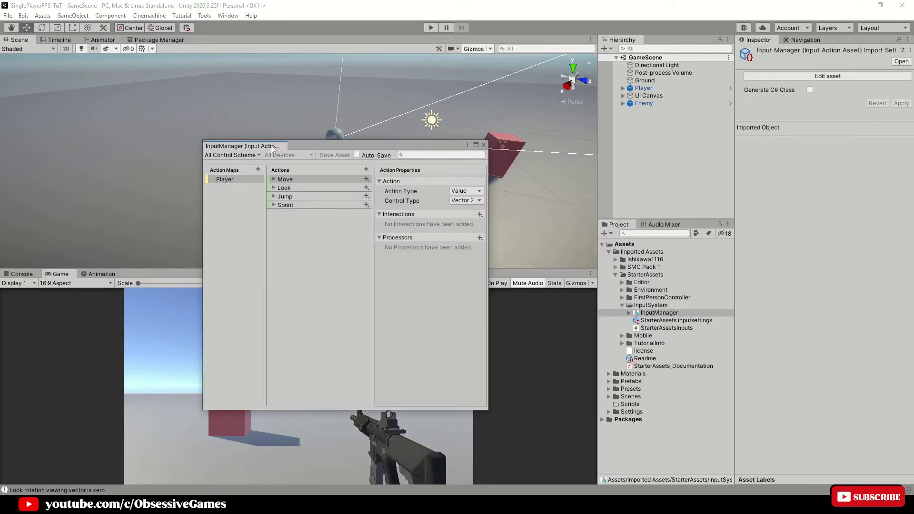
drag(266, 149, 223, 245)
Add a Shoot action bound to Left Button [Mouse] in the KeyboardMouse scheme
click(351, 276)
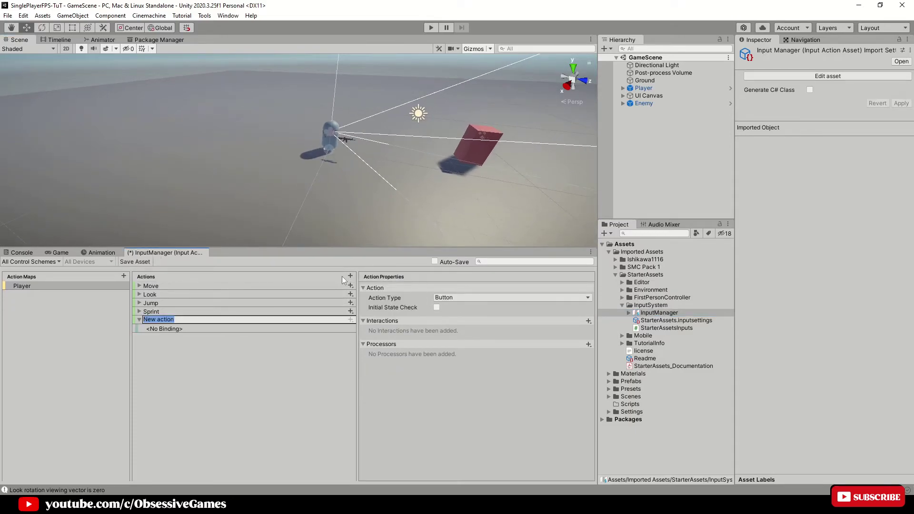
text(Shoot)
key(Return)
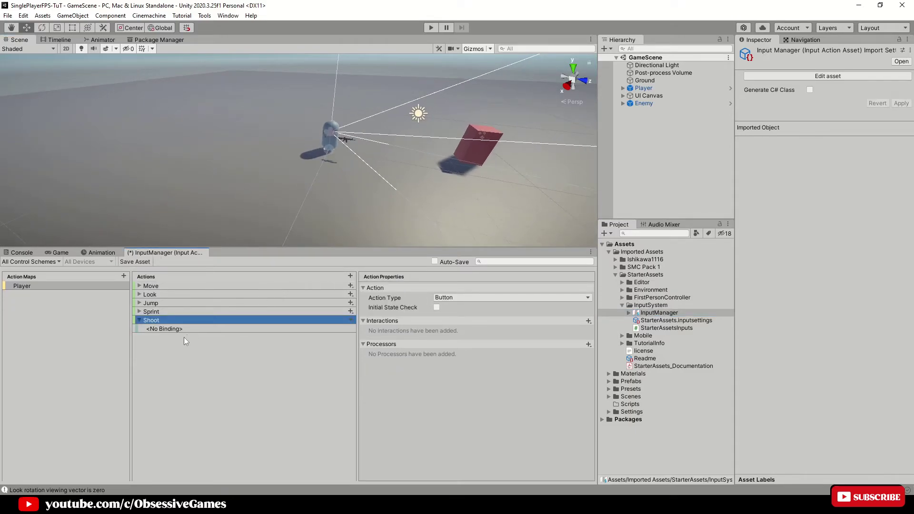
click(192, 330)
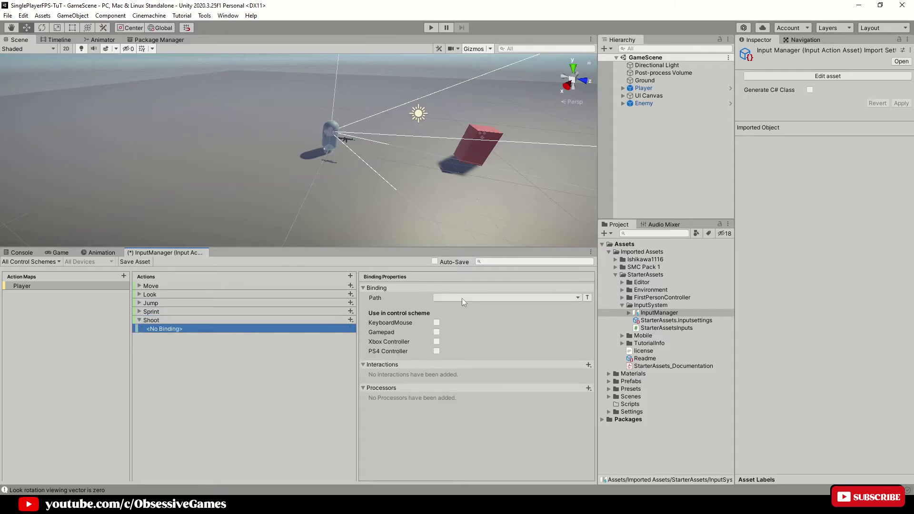
click(524, 298)
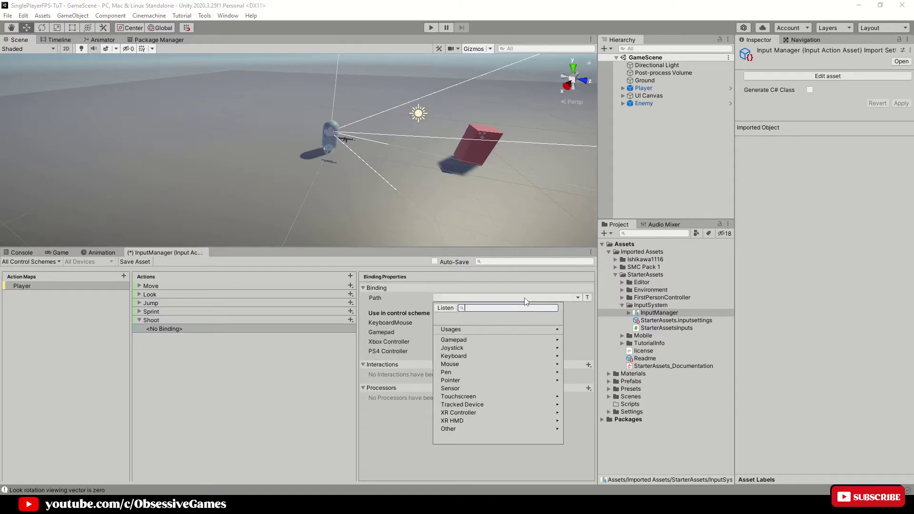
click(450, 364)
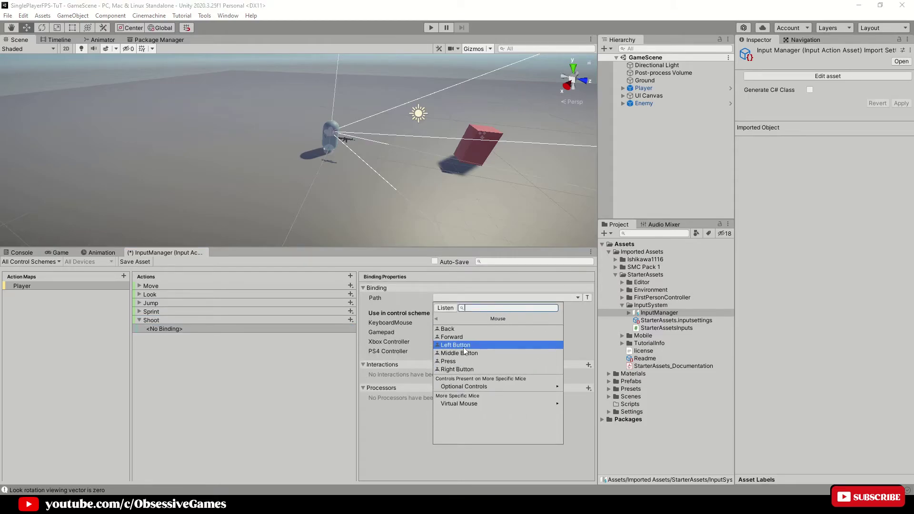
click(464, 346)
click(436, 322)
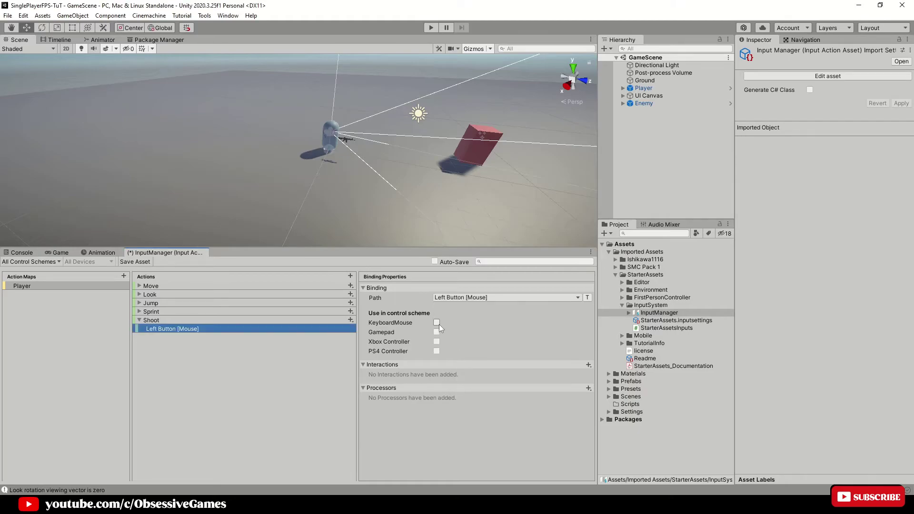
Save the InputManager asset and close its editor tab
click(137, 262)
right_click(145, 253)
click(157, 270)
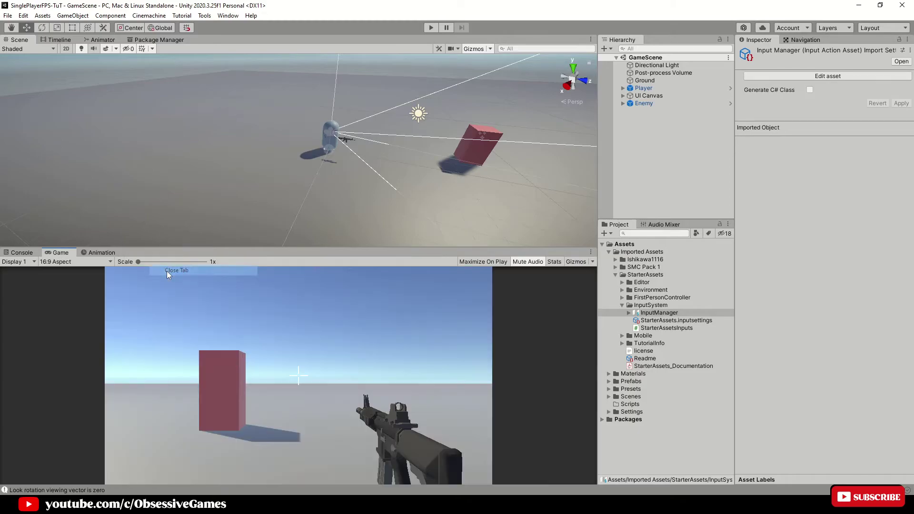
Enable Generate C# Class on InputManager and apply to create the script
click(656, 312)
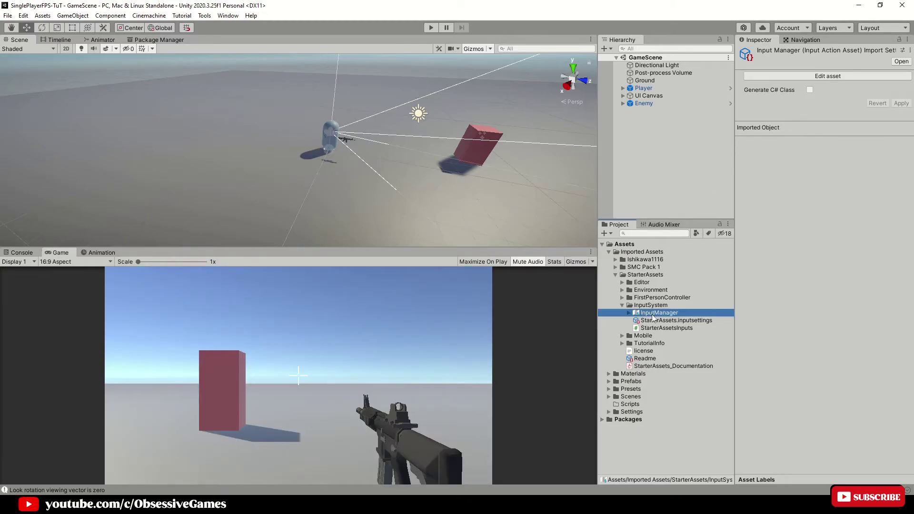
click(810, 90)
click(900, 132)
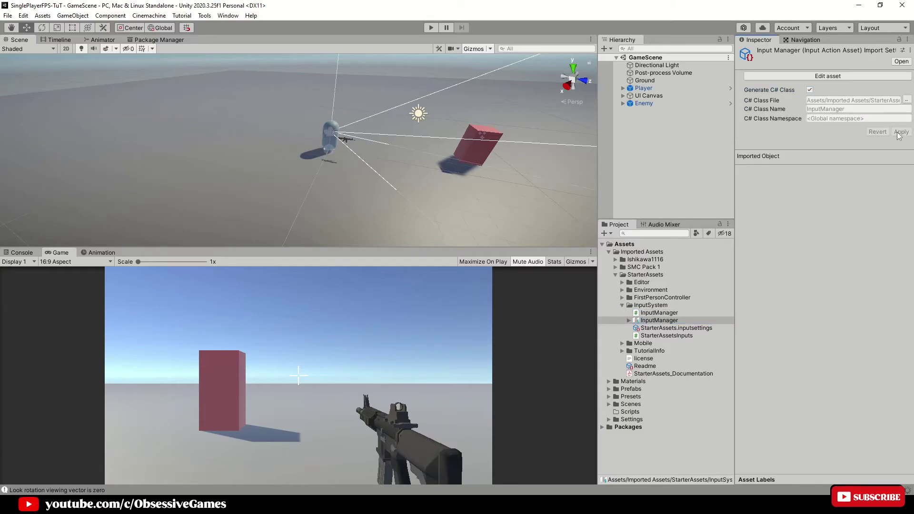
click(648, 313)
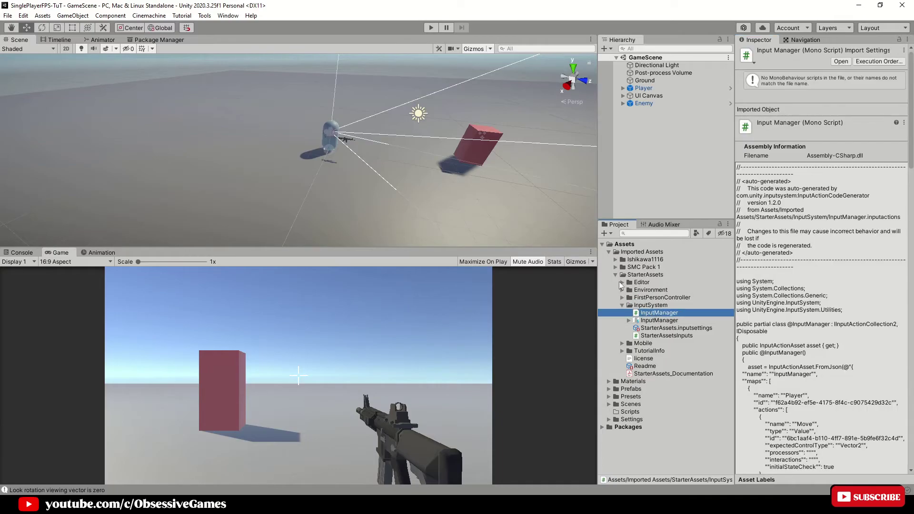
Create a new C# script named Gun in the Scripts folder
click(615, 275)
click(608, 252)
click(629, 290)
right_click(629, 290)
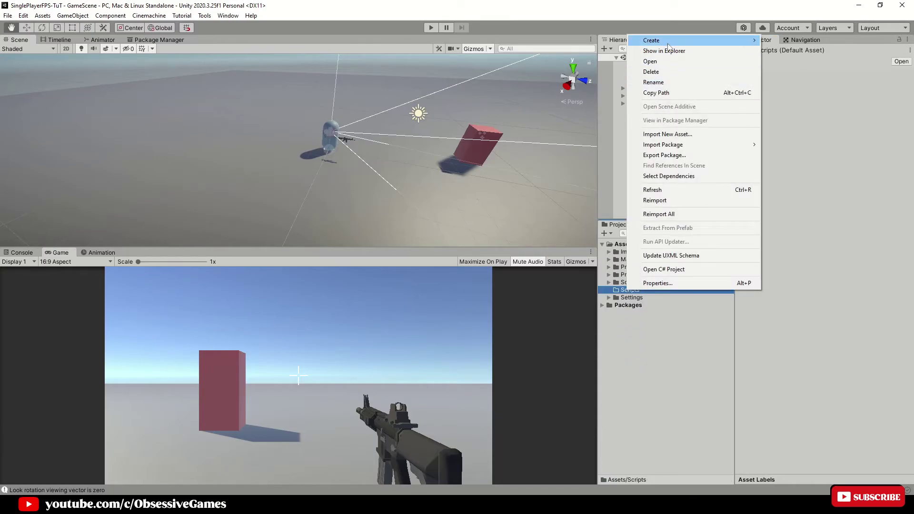
mouse_move(668, 46)
click(785, 54)
text(Gun)
key(Return)
Open the Ishikawa1116 gun pack folders and drag the Gun script onto the Inspector
click(609, 252)
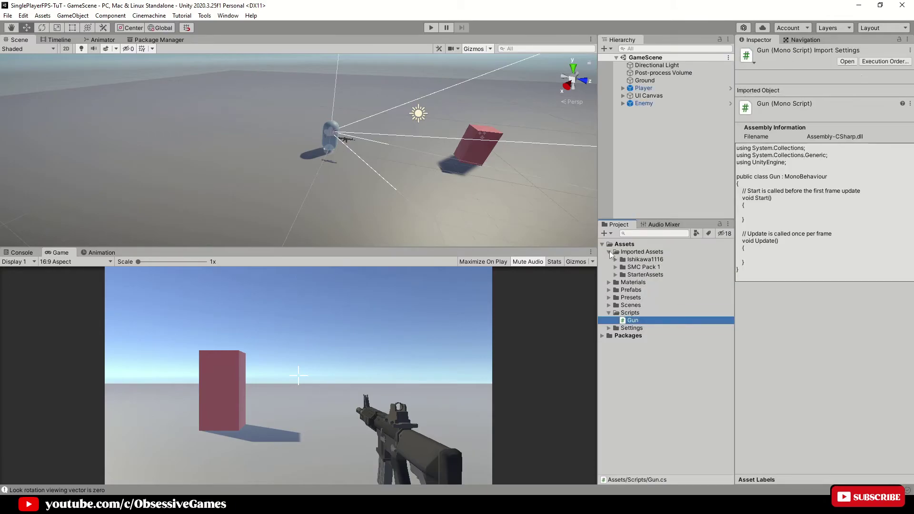
click(615, 259)
drag(671, 335, 769, 263)
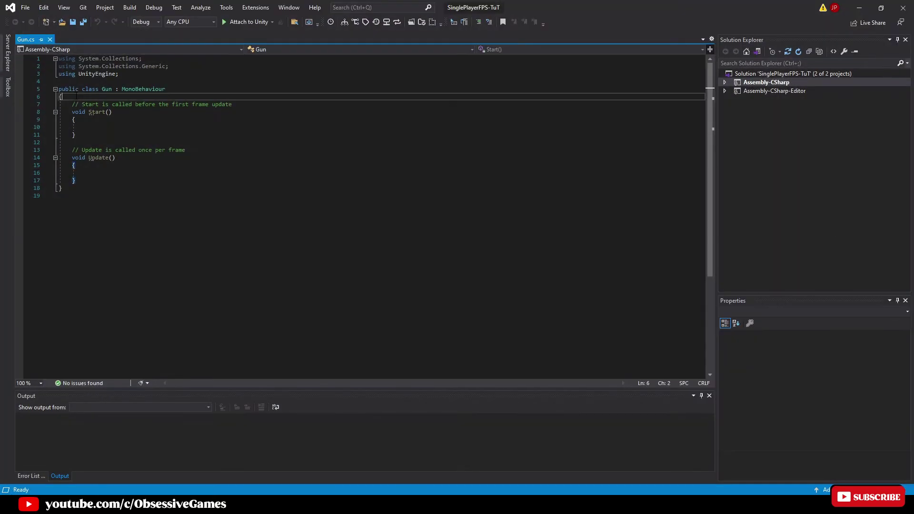
Add fields private float range = 100f and public Camera fpsCam to Gun
click(76, 96)
key(Return)
key(Return)
key(Up)
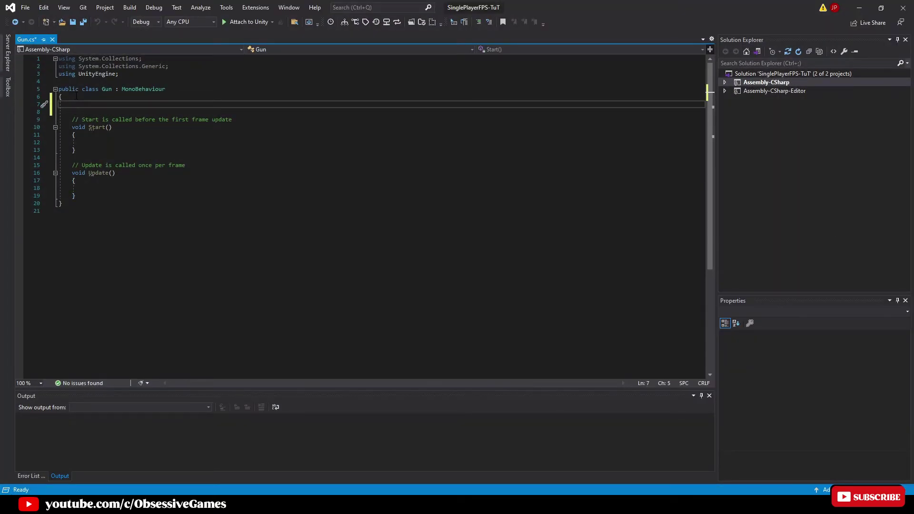
text(pri)
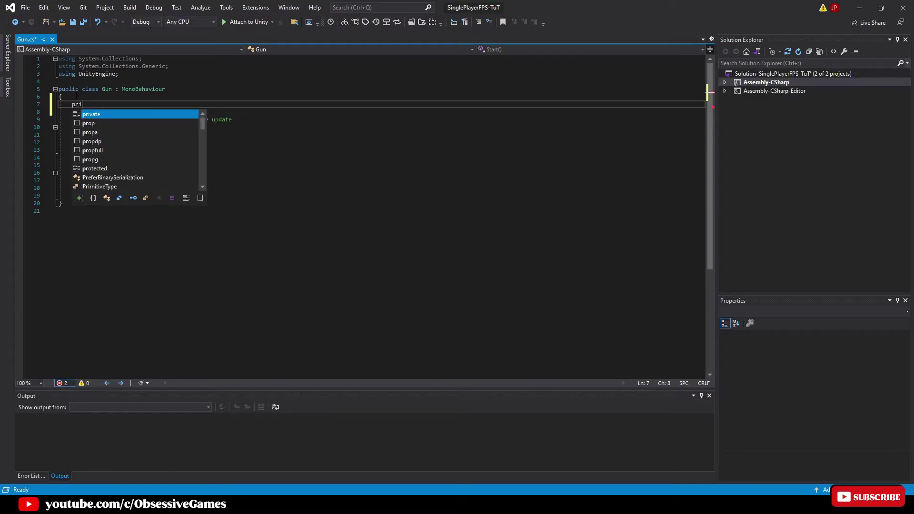
text(vate float ra)
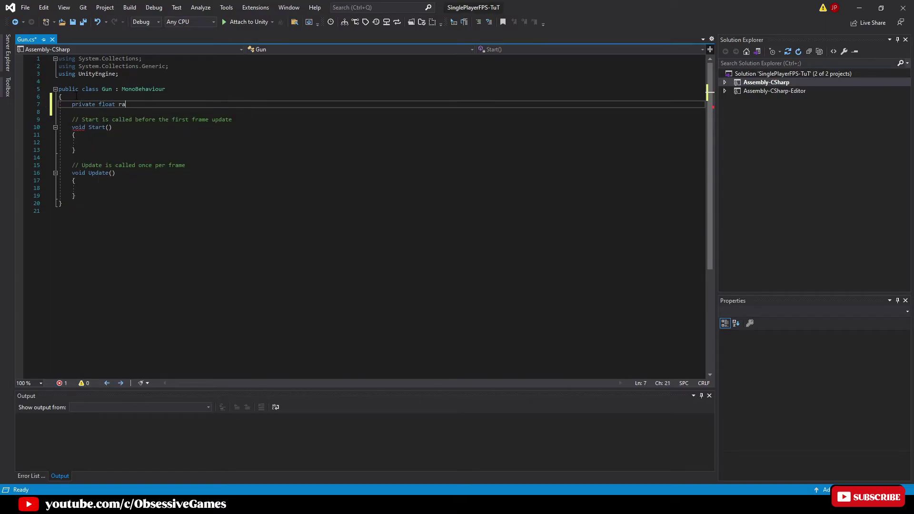
text(nge = 100f;)
key(Return)
text(public Camera fpsCam;)
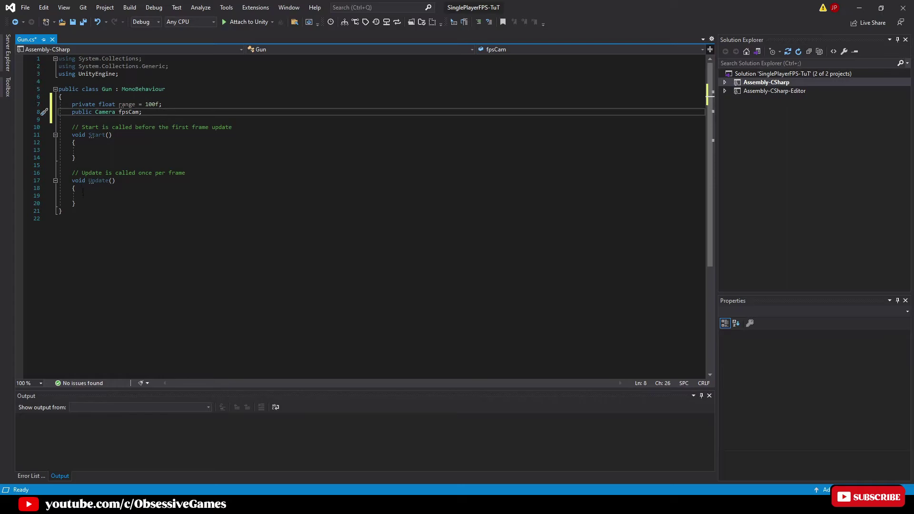
Replace Start and Update with an Awake method that creates a new InputManager
drag(76, 204, 72, 127)
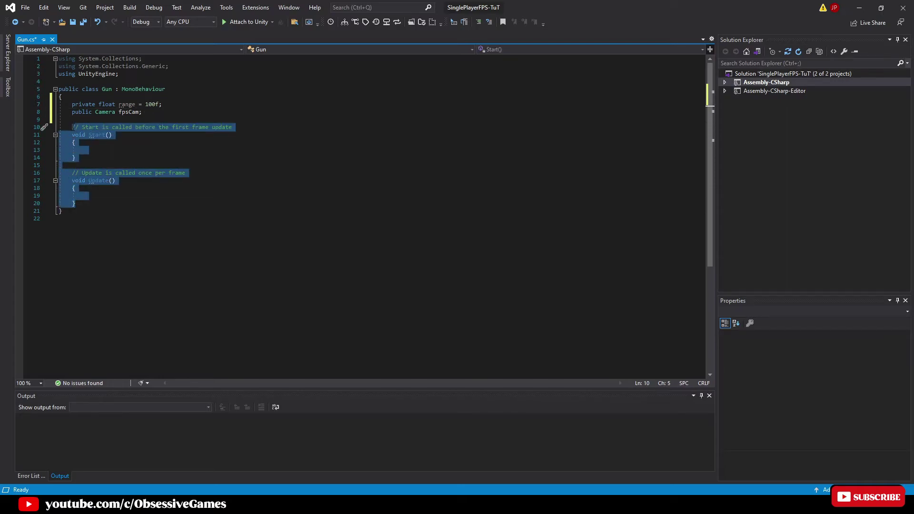
key(BackSpace)
text(aw)
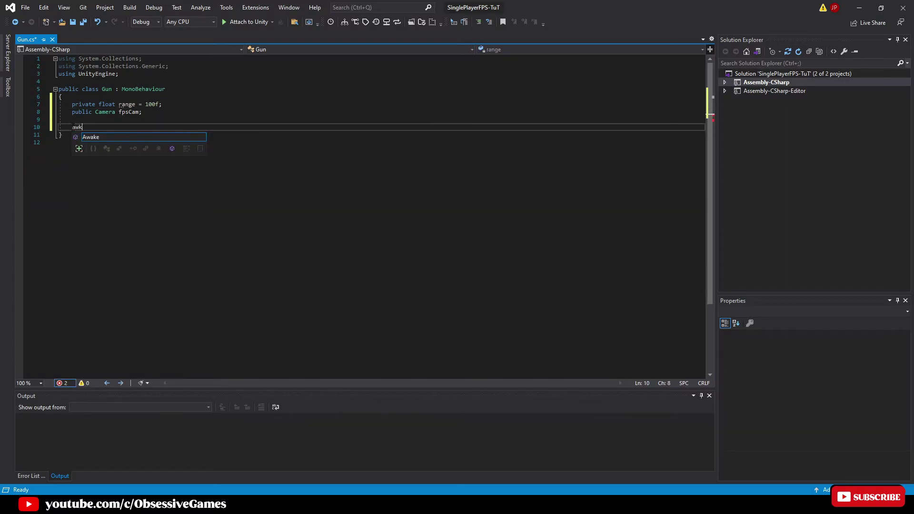
text(ake)
key(Tab)
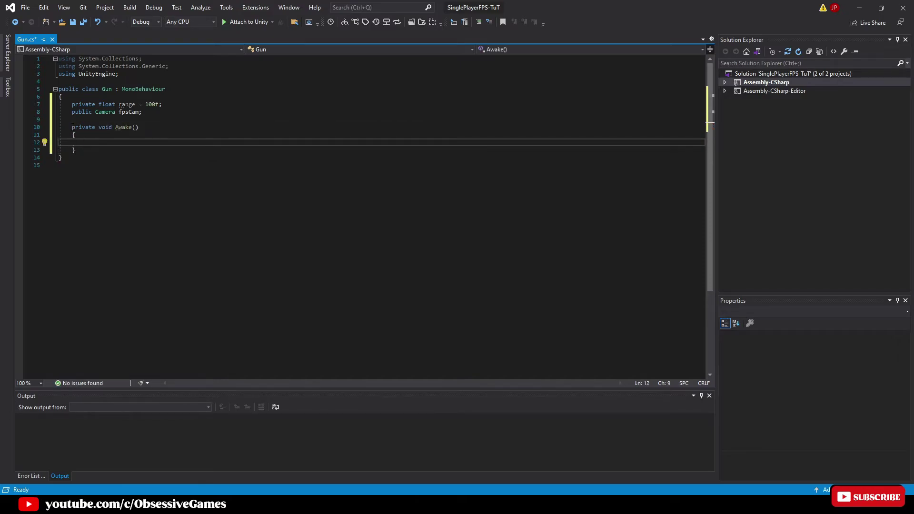
text(Input)
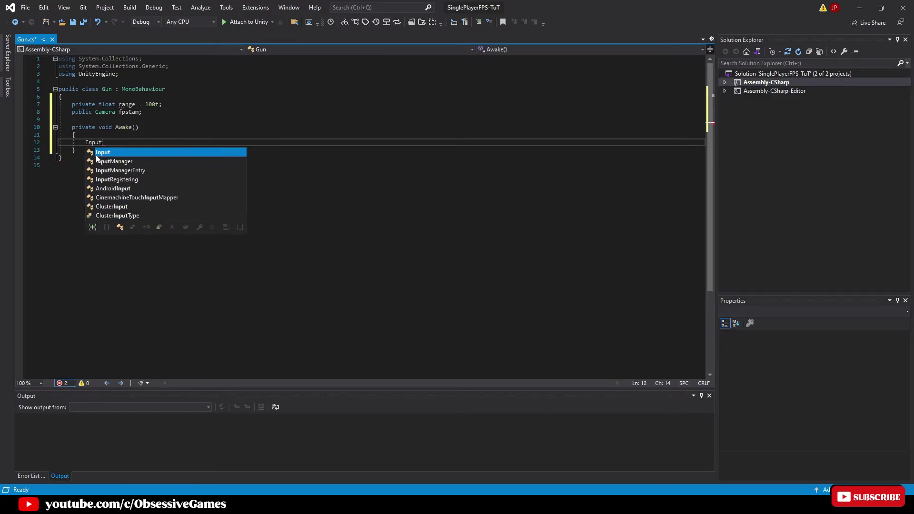
text(Manager input)
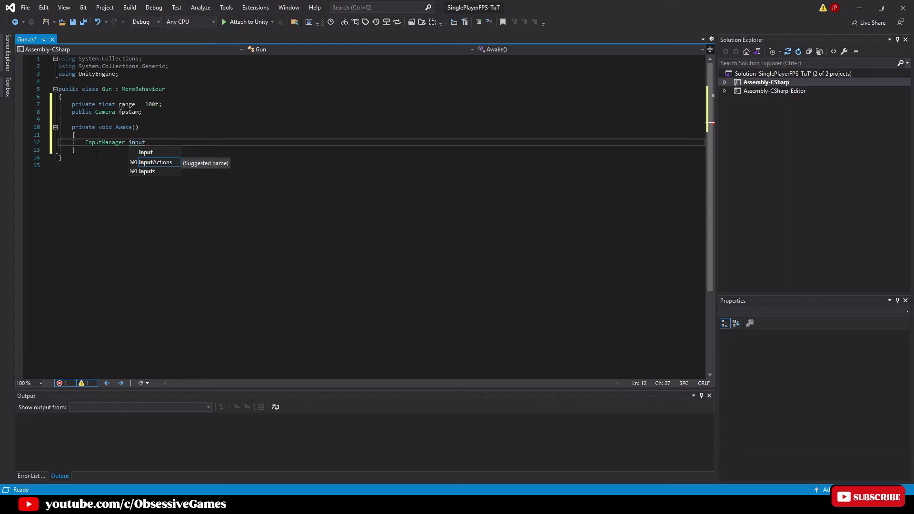
text(Manager = new )
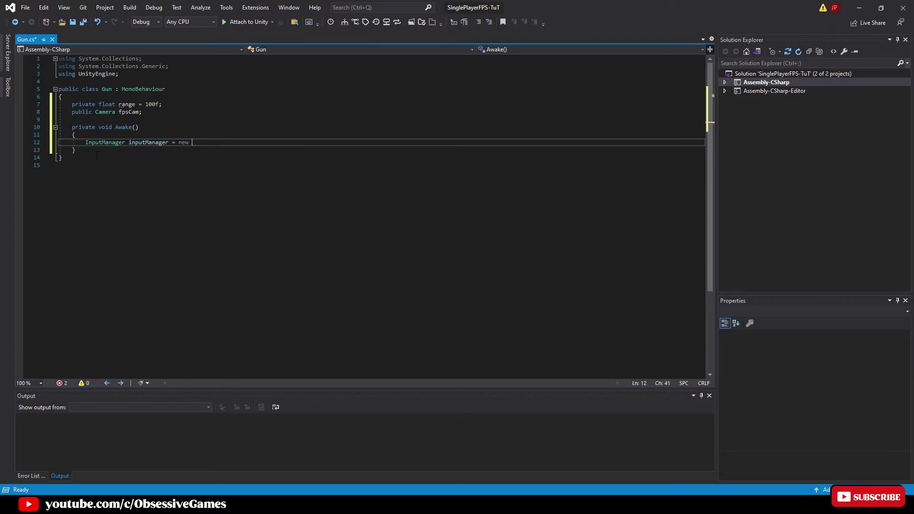
text(InputManager();)
key(Return)
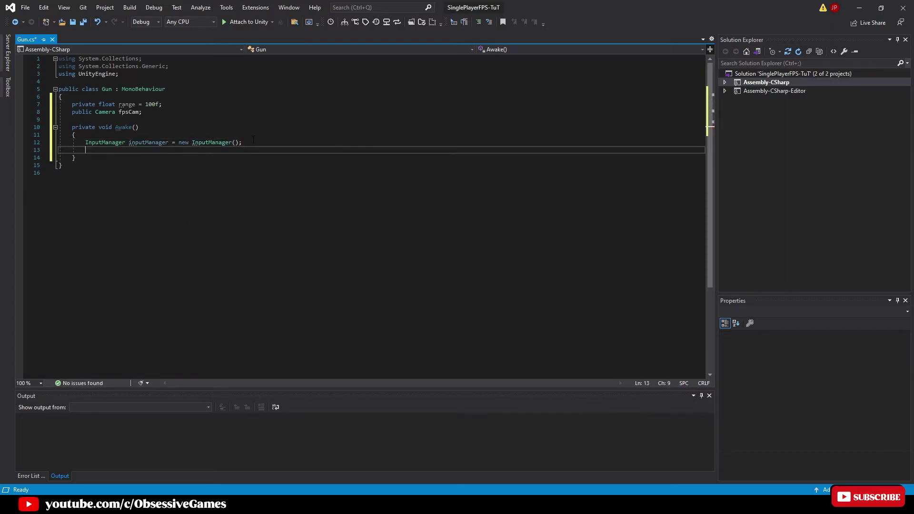
Call inputManager.Player.Enable() and subscribe a generated Shoot_performed handler to Shoot.performed
text(input)
key(Tab)
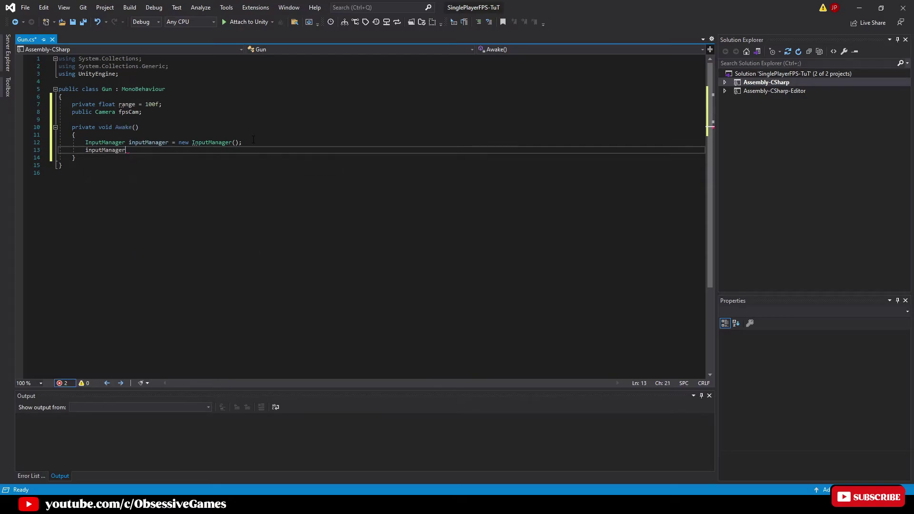
text(.Player)
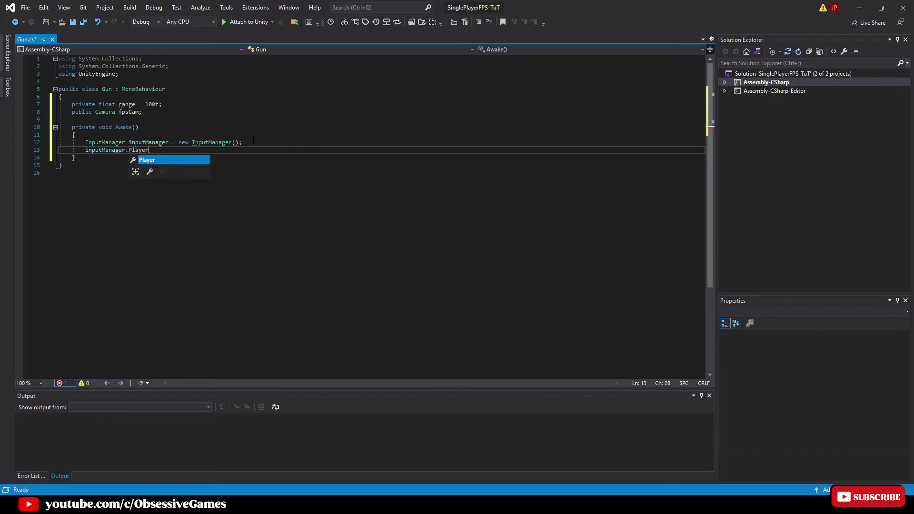
text(.En)
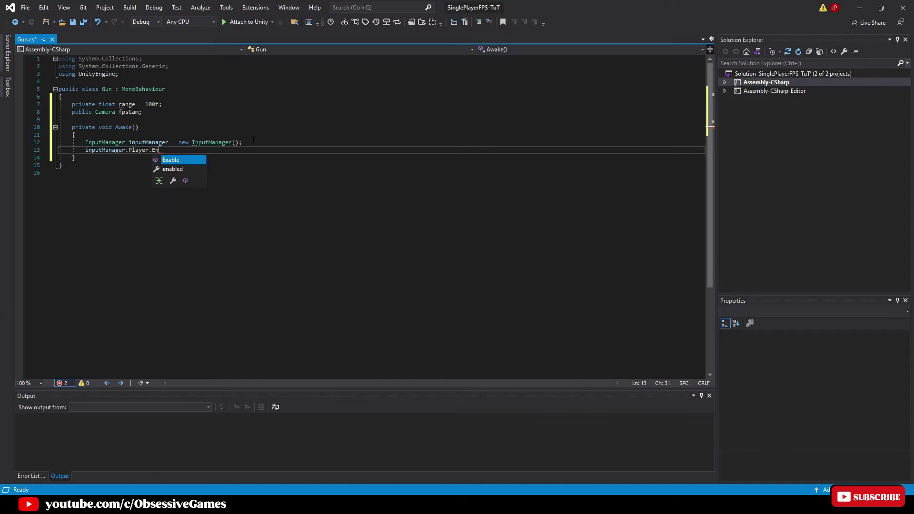
text(able();)
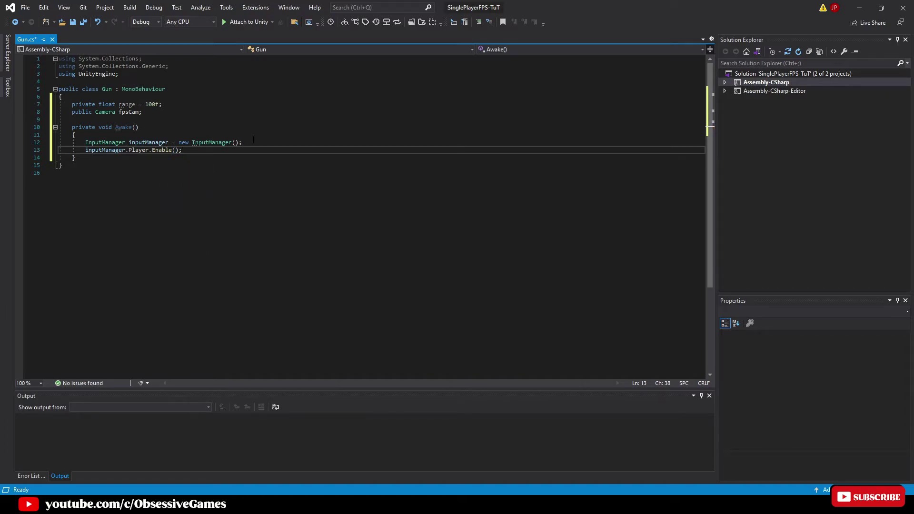
key(Return)
text(inputManager.Pl)
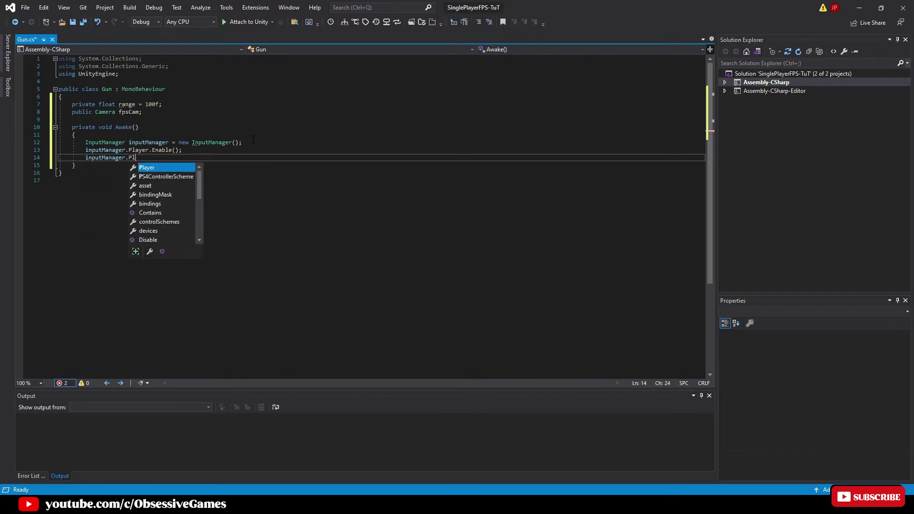
text(ayer.Shoot.p)
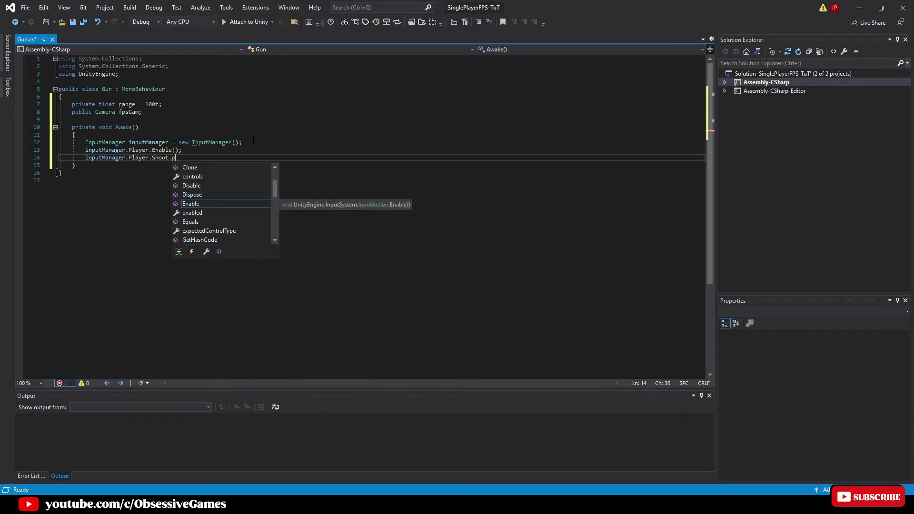
key(Tab)
text(+=)
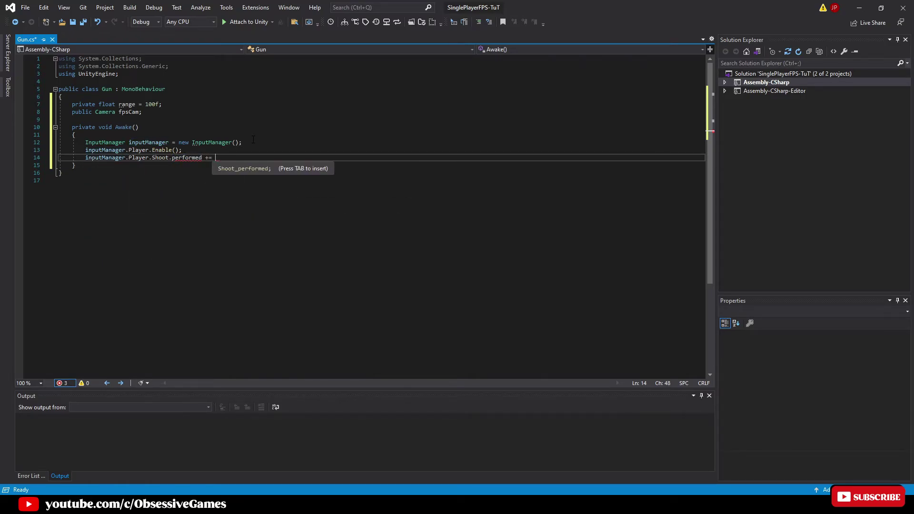
key(Tab)
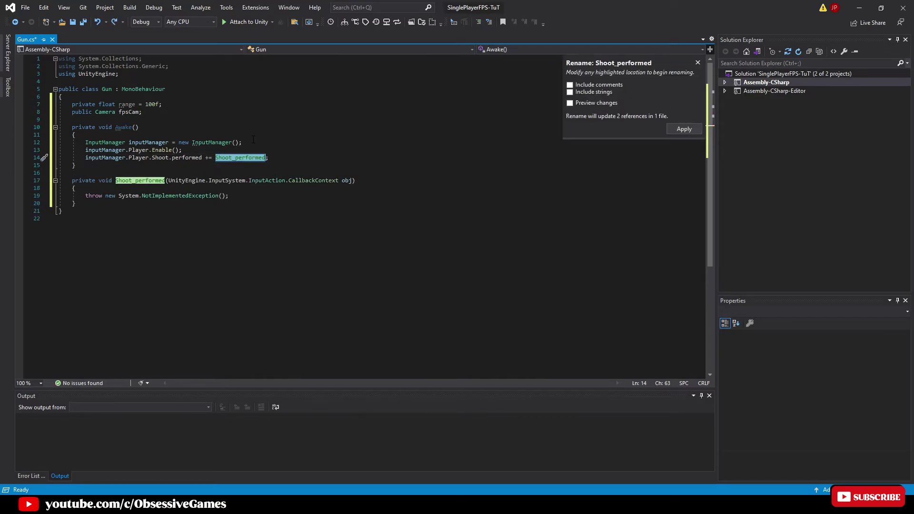
Rename the handler to Shoot and its obj parameter to context
text(S)
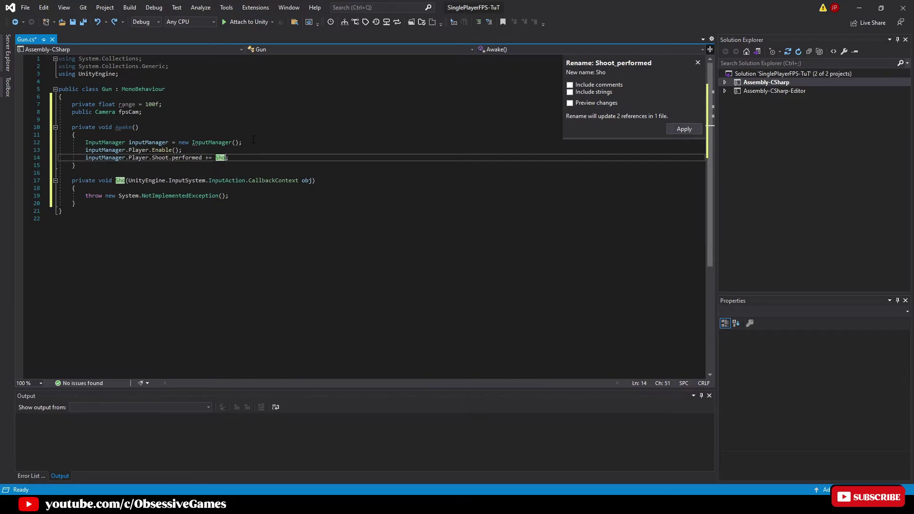
key(Return)
double_click(314, 180)
text(context)
drag(315, 196, 85, 195)
Add using UnityEngine.InputSystem; and remove the redundant namespace qualifier from the handler
click(124, 75)
key(Return)
text(using UnityEngine.)
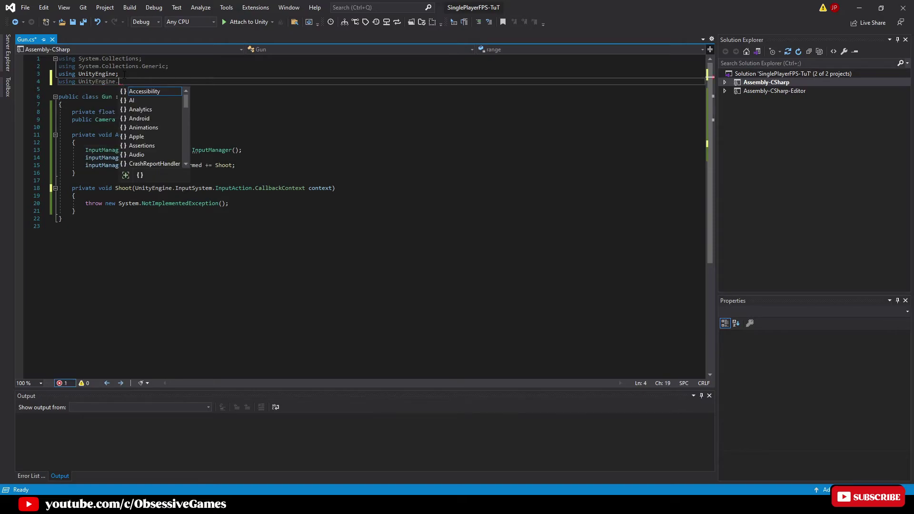
text(Input)
key(Tab)
text(;)
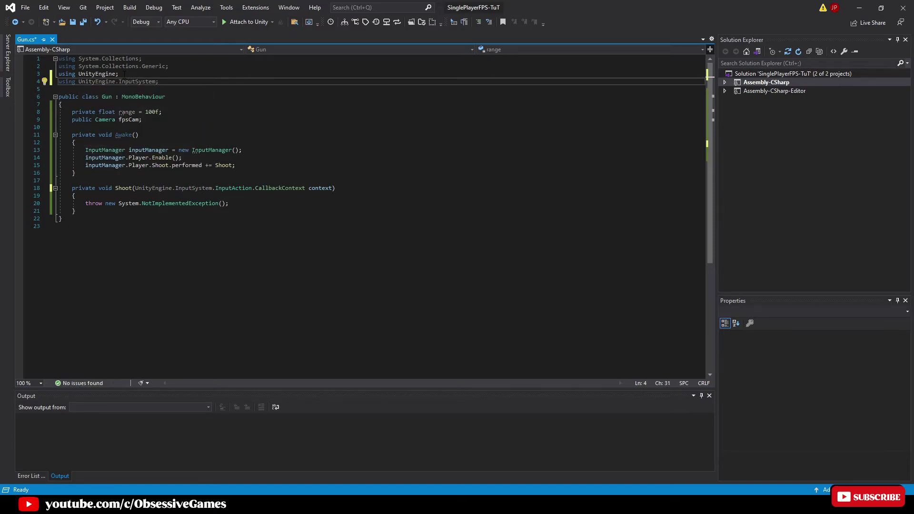
drag(215, 188, 205, 187)
drag(138, 188, 135, 188)
key(BackSpace)
Replace the throw with RaycastHit hit; and begin a Physics.Raycast from fpsCam within range
drag(228, 203, 113, 203)
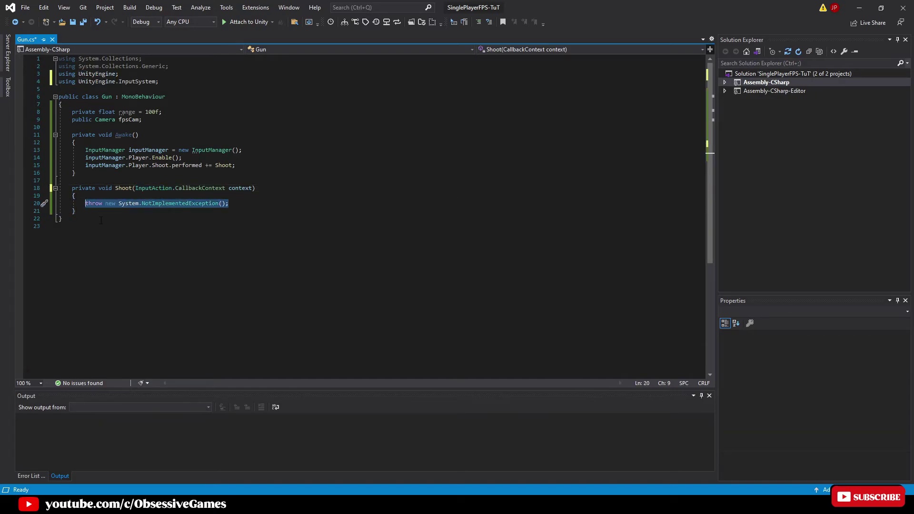
text(RaycastHit )
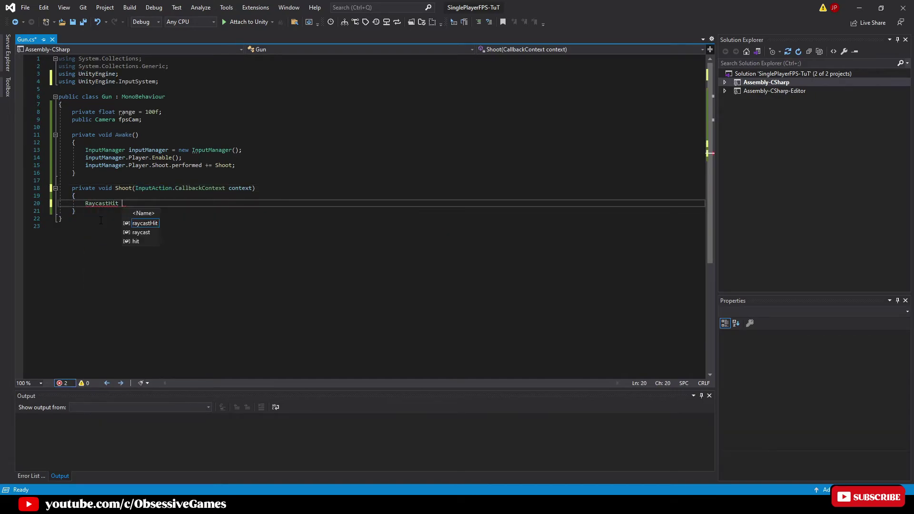
text(hit;)
key(Return)
text(if (Physics.Raycast()
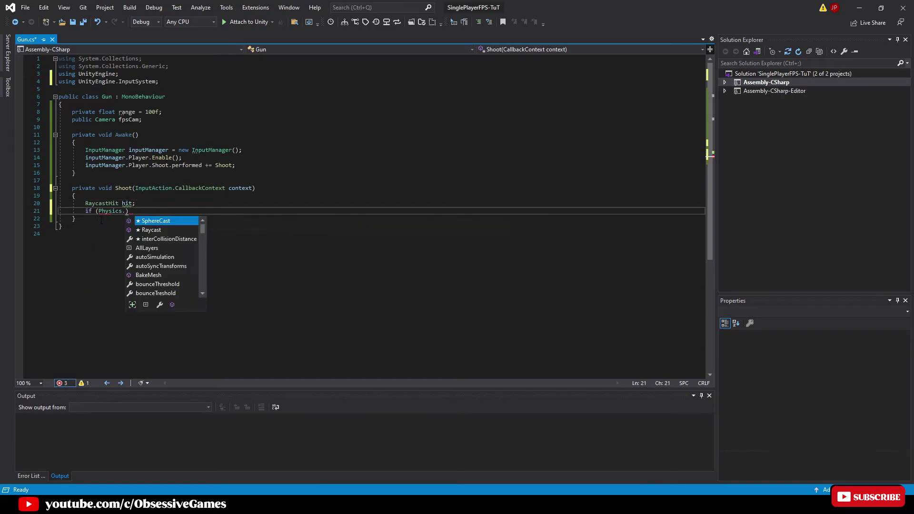
text(fpsCam.t)
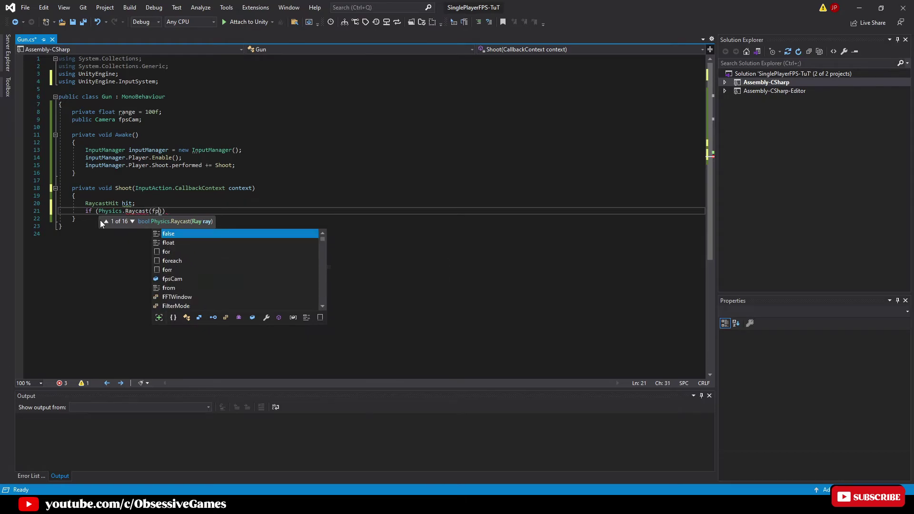
text(ransform.position)
text(, fpsCam.)
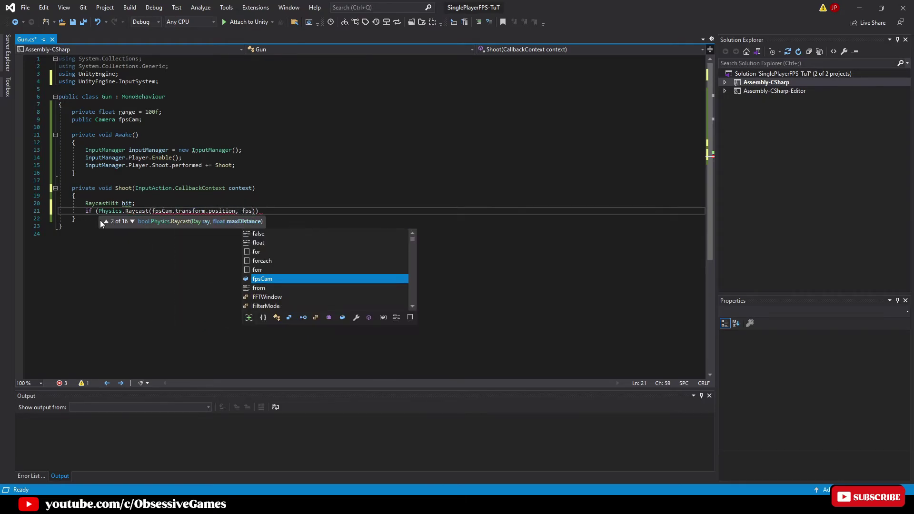
text(transform.forward, out hit)
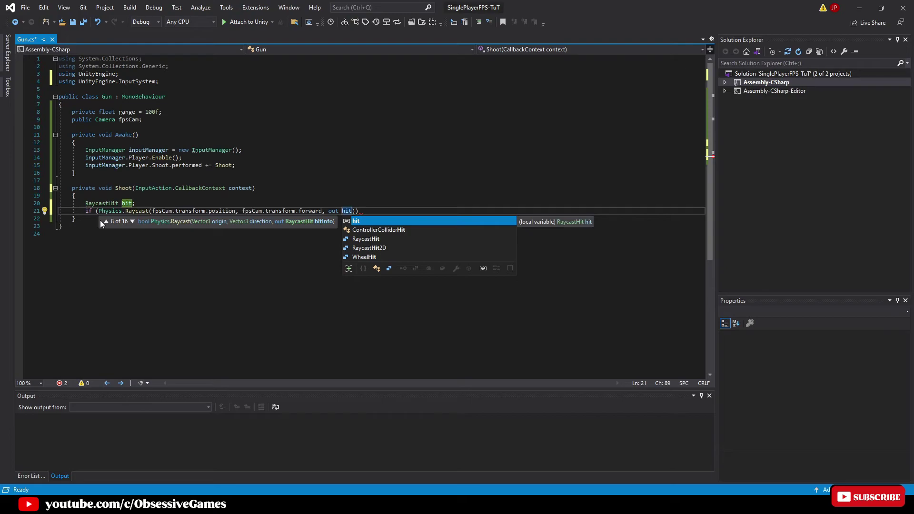
text(, range)
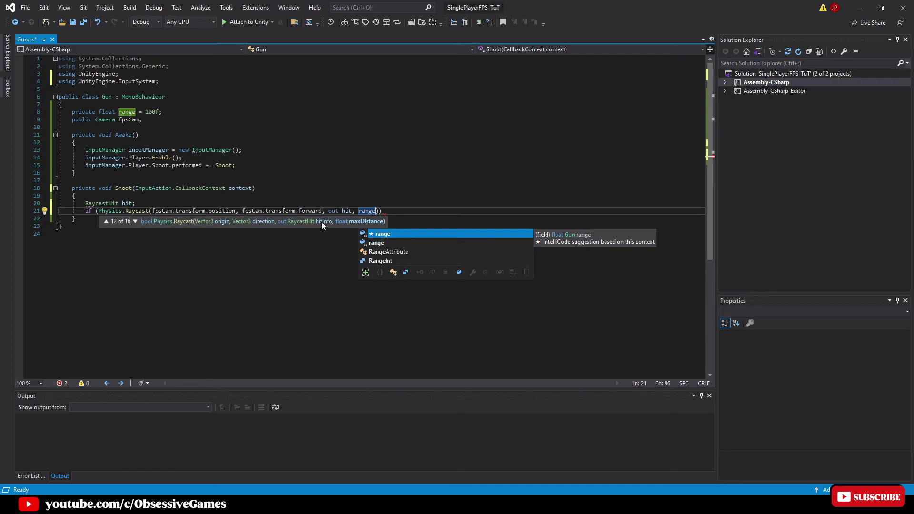
Open the raycast if body and add an if (hit.transform.CompareTag("Enemy")) check
key(Escape)
key(End)
key(Return)
text({)
key(Return)
text(if (hit.transform)
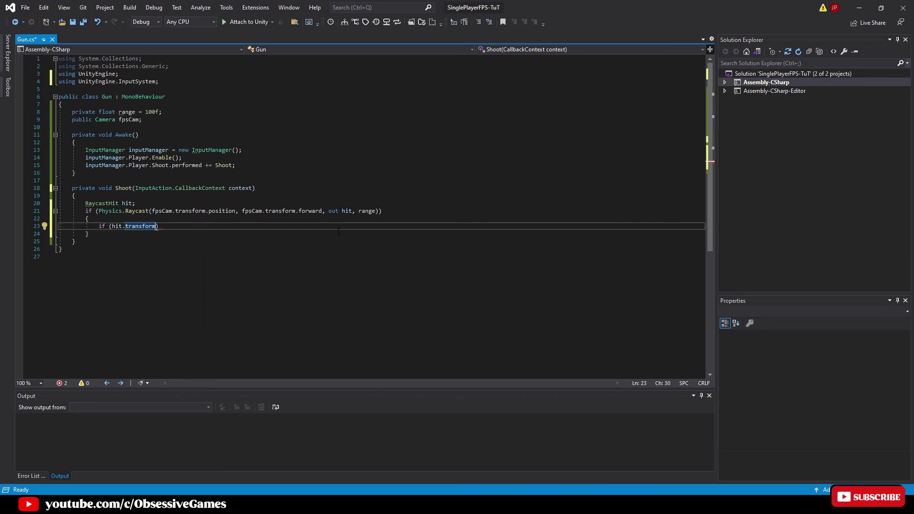
text(.CompareTag("Enemy)
Inside the Enemy block, call GetComponentInChildren<ParticleSystem>().Play() on the hit object
key(End)
key(Return)
text({)
key(Return)
text(hit.transform.)
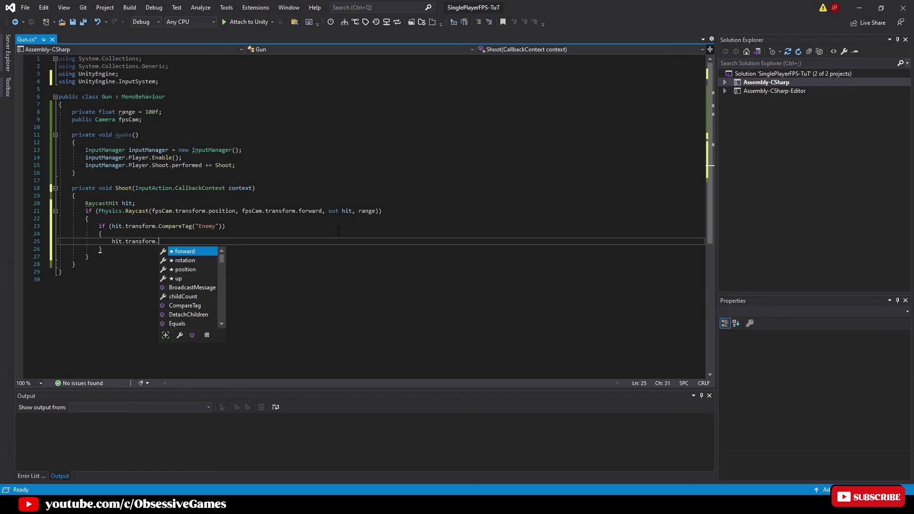
text(gameObject.Get)
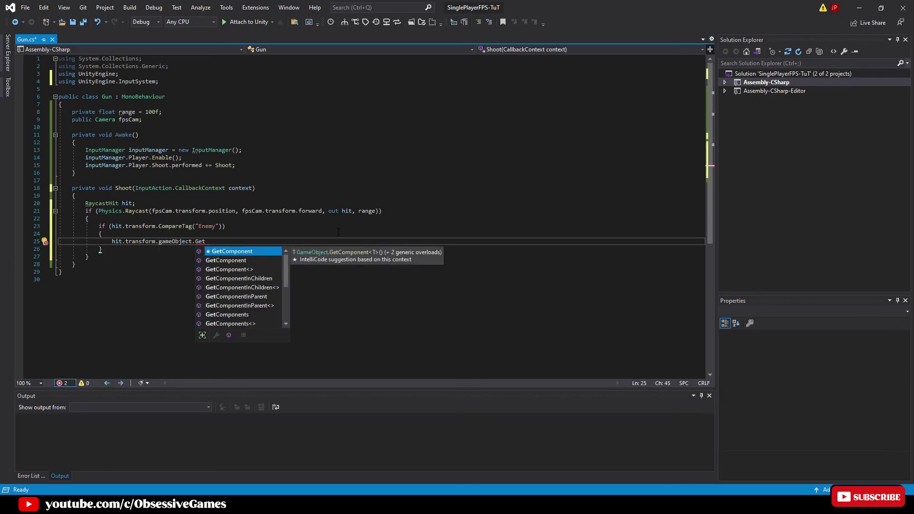
key(Down)
key(Down)
key(Down)
key(Tab)
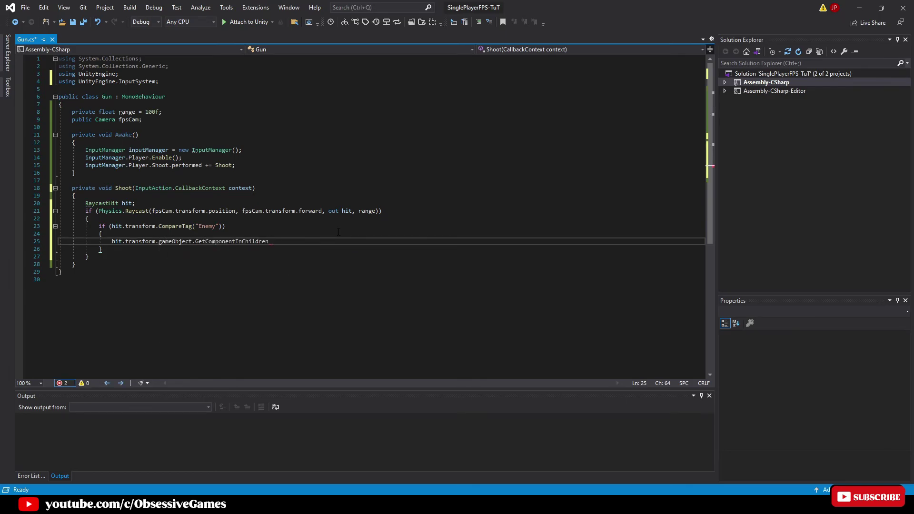
text(<Particle)
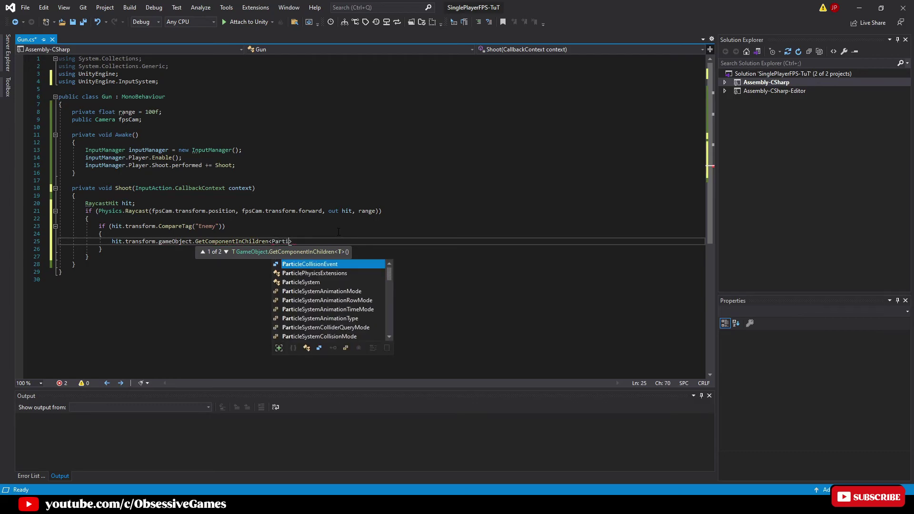
text(Sy)
key(Tab)
text(>)
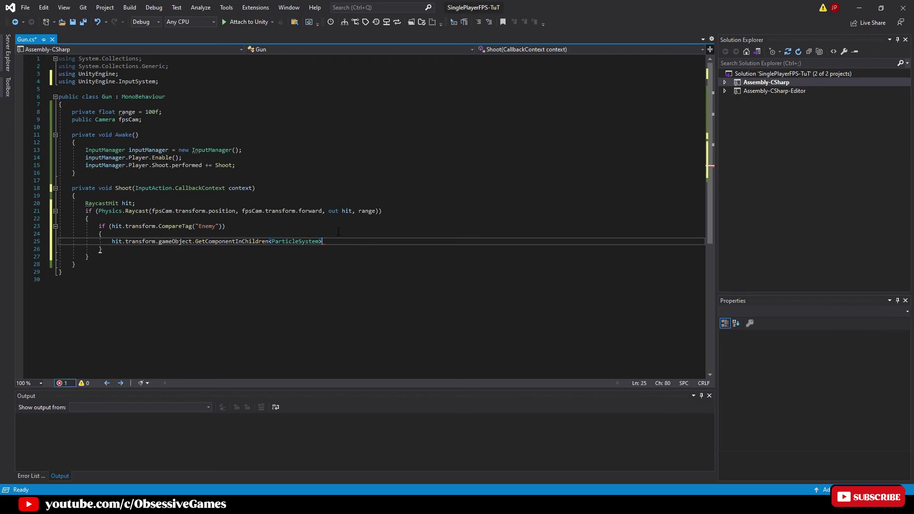
text(().Play();)
Assign MainCamera to Rifle_00's Gun Fps Cam field and enter Play mode
key(alt+Tab)
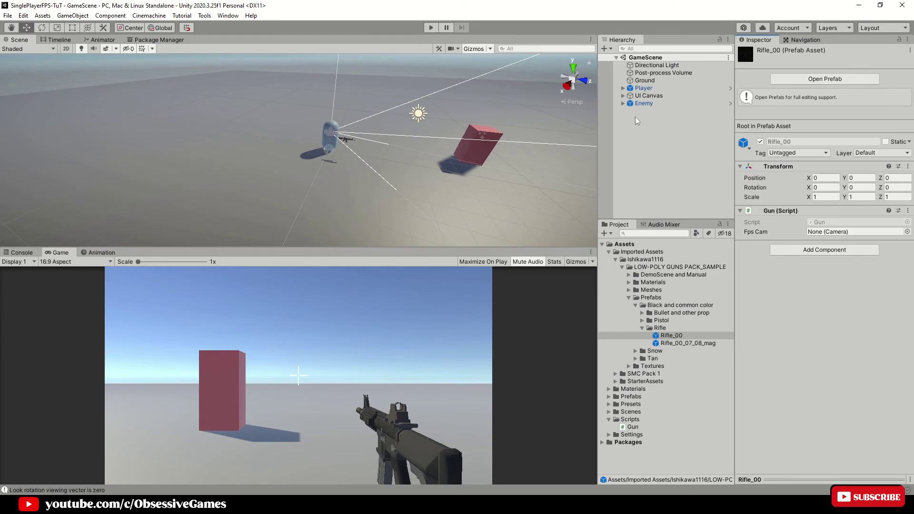
click(623, 88)
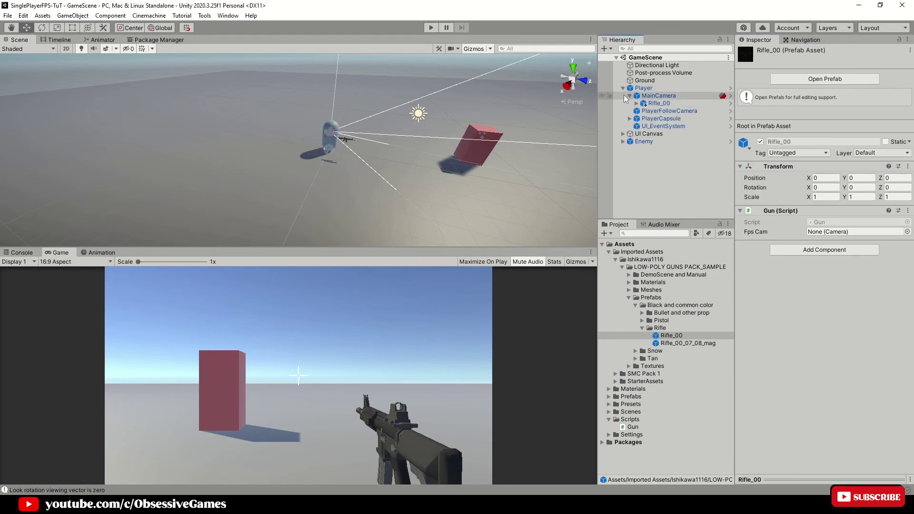
click(656, 103)
drag(658, 95, 824, 153)
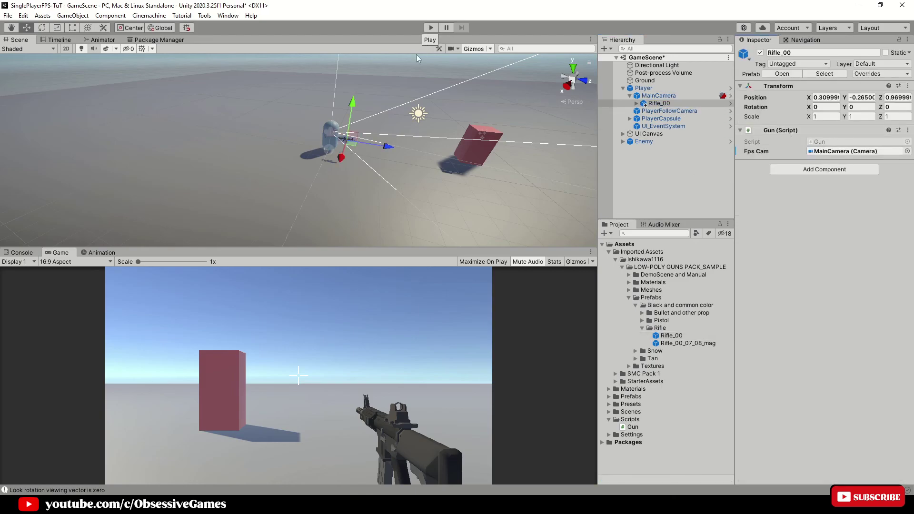
click(430, 28)
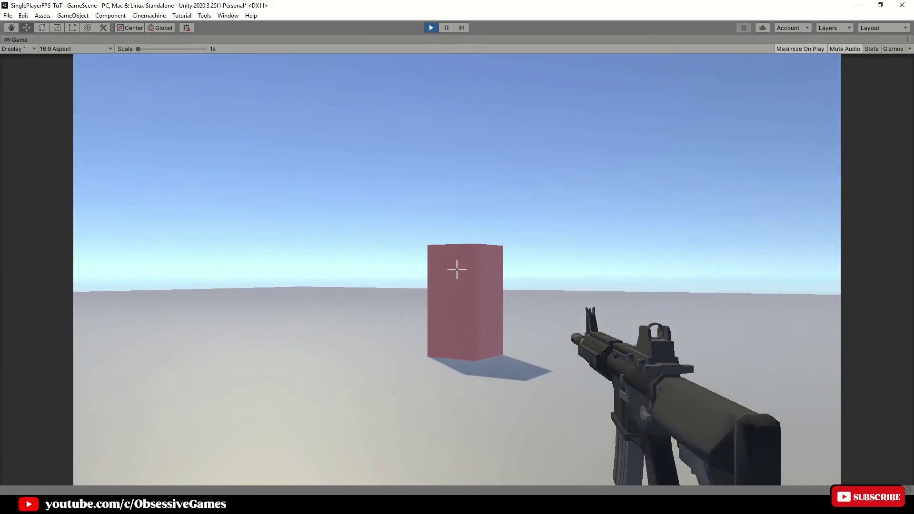
Fire four shots at the red Enemy box to burst its blood particles
click(456, 269)
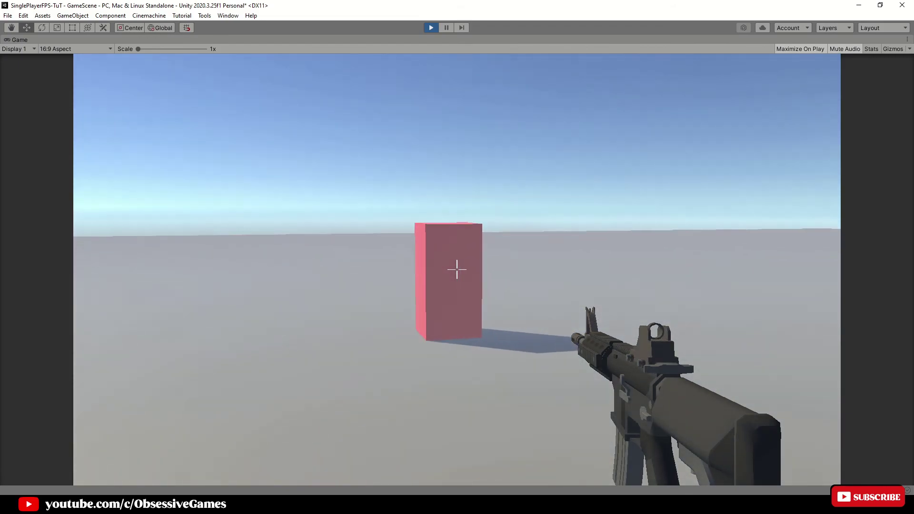
click(457, 269)
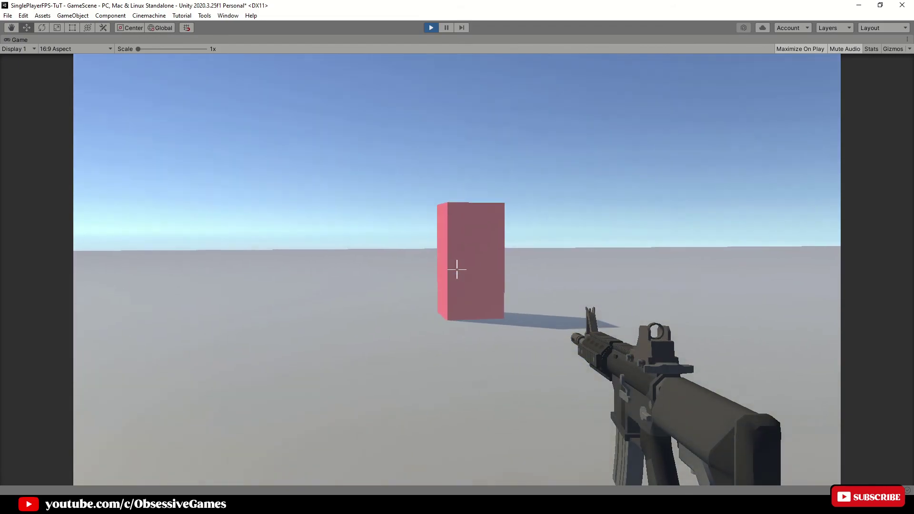
click(456, 269)
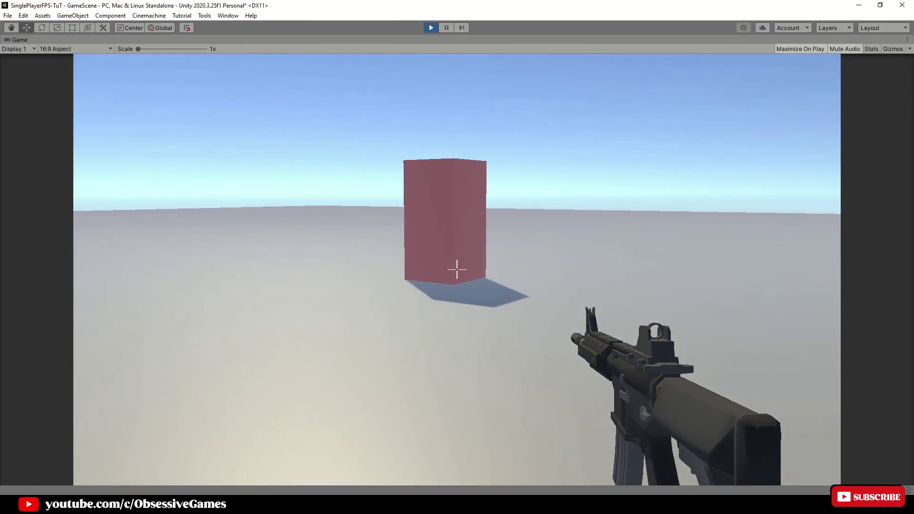
click(457, 268)
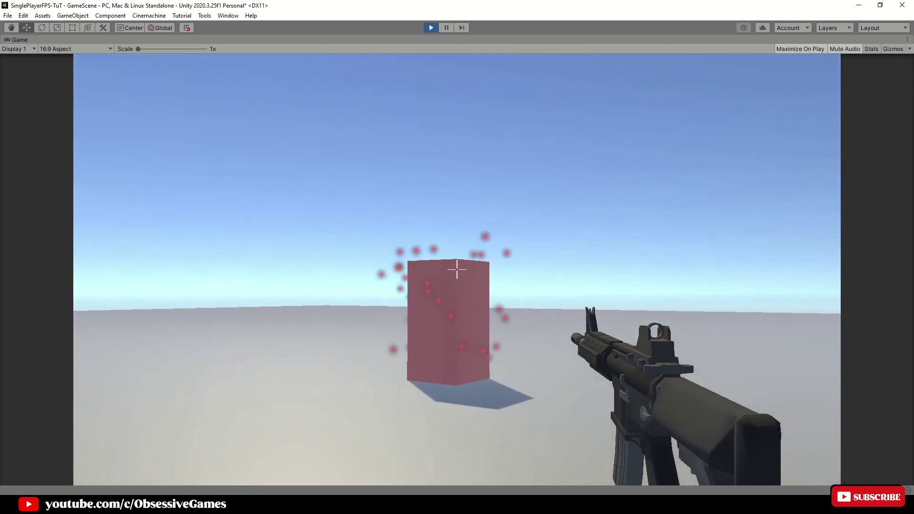